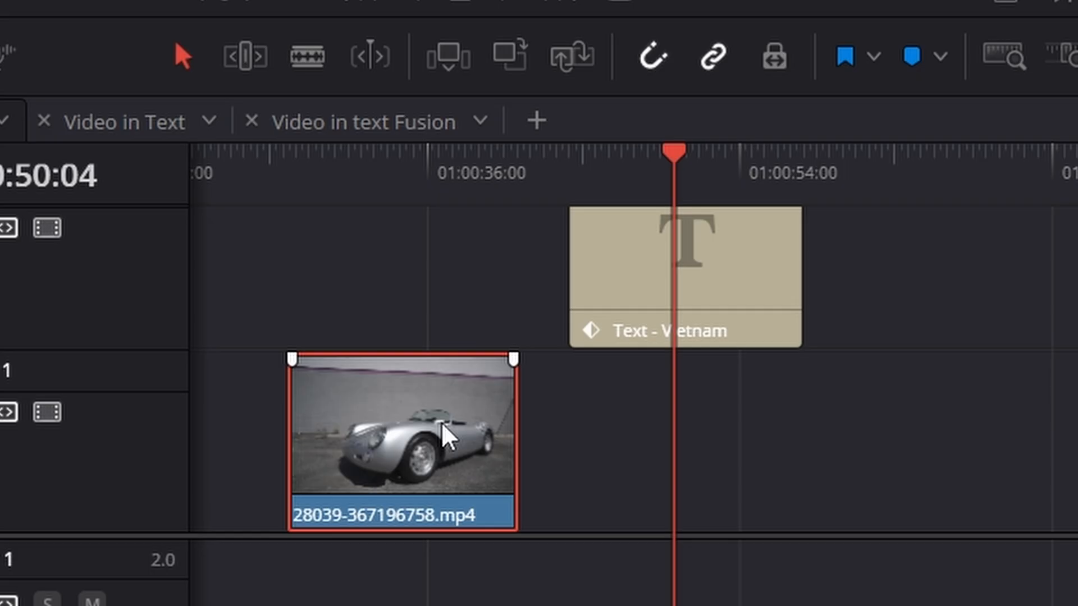
- Preview the finished Electric Car composition by moving the playhead across its clip on the timeline
{"action": "left_click_drag", "start_coordinate": [446, 438], "coordinate": [743, 448]}
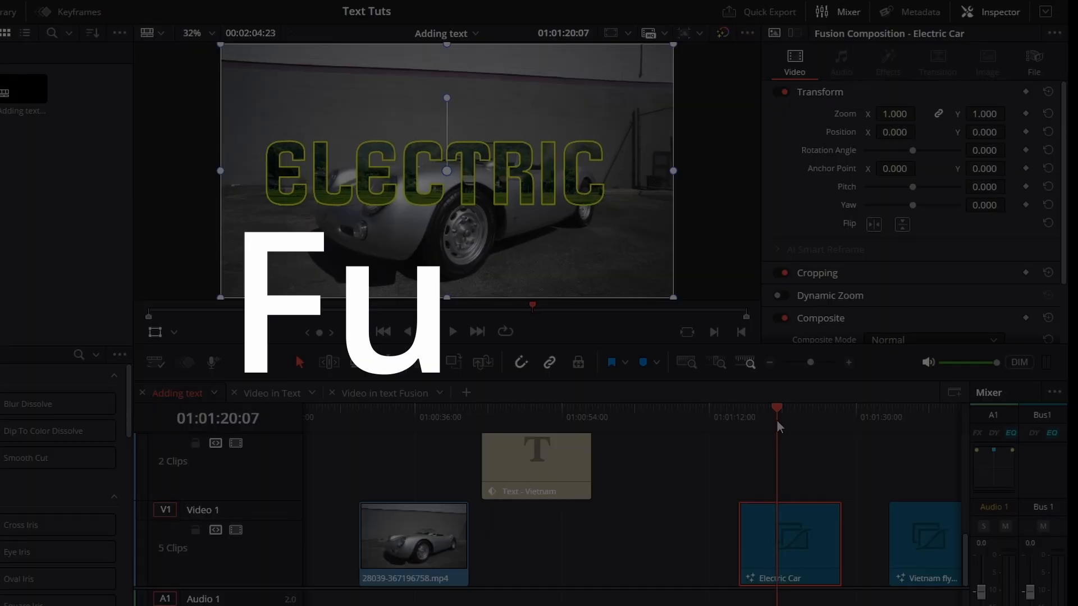
{"action": "left_click_drag", "start_coordinate": [777, 420], "coordinate": [787, 420]}
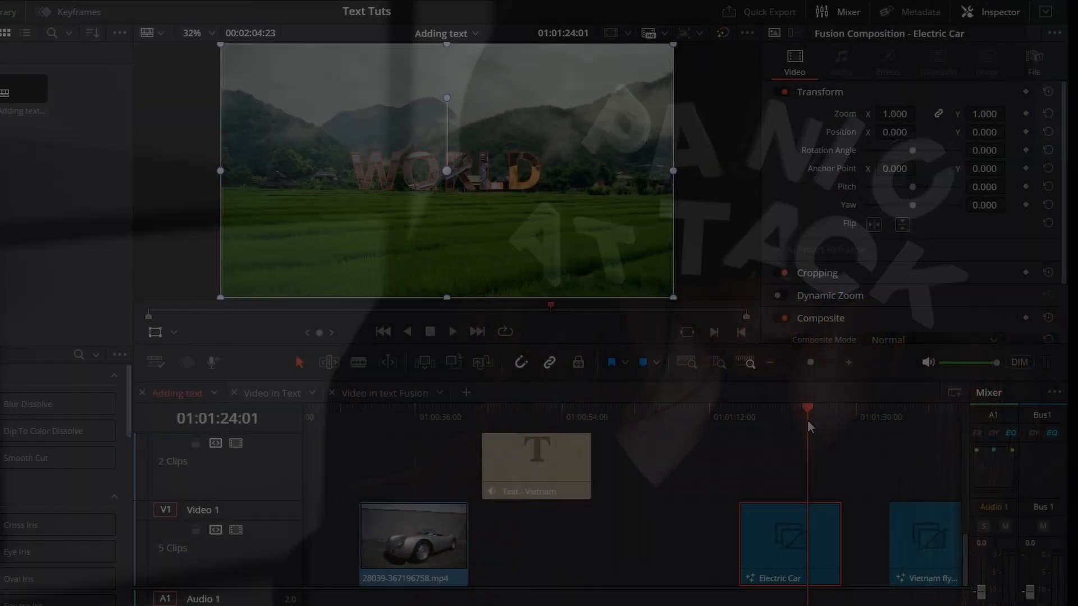
{"action": "left_click_drag", "start_coordinate": [808, 420], "coordinate": [849, 454]}
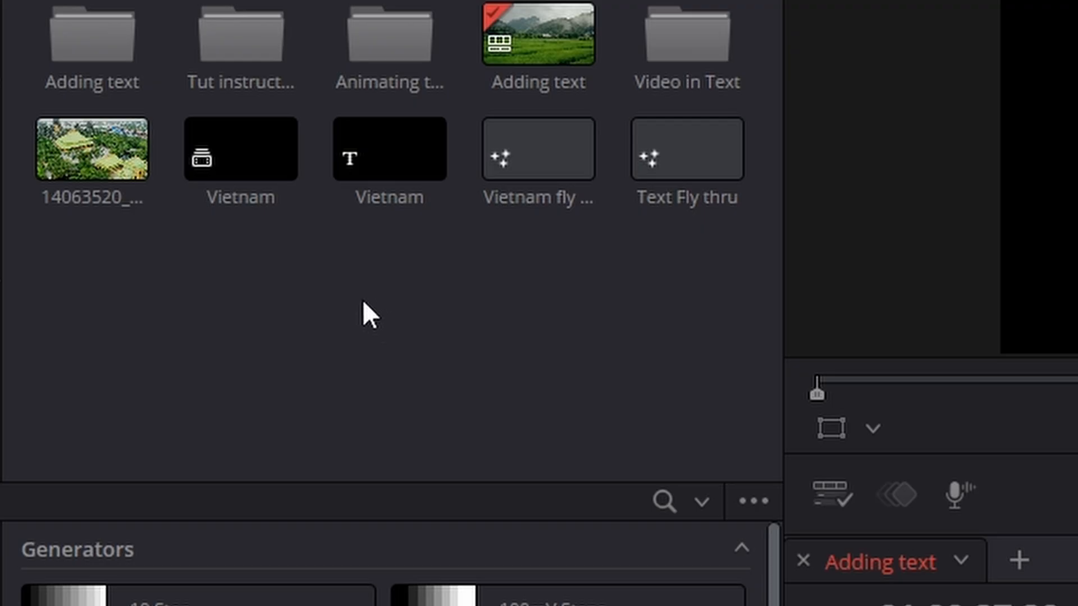
- Create a new Fusion composition clip named Electric Car in the media pool
{"action": "right_click", "coordinate": [363, 302]}
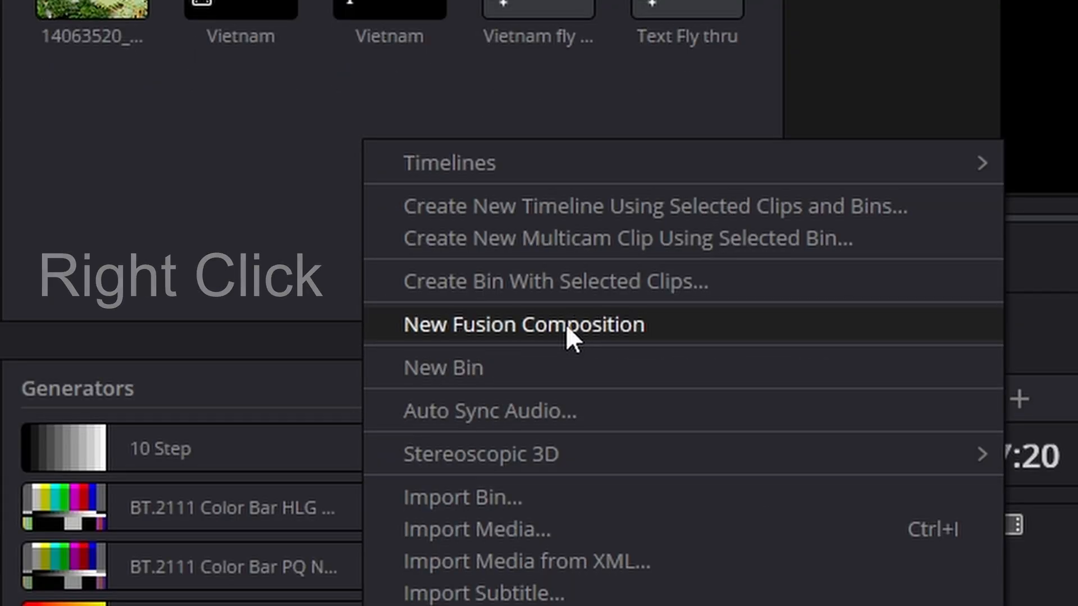
{"action": "left_click", "coordinate": [566, 324]}
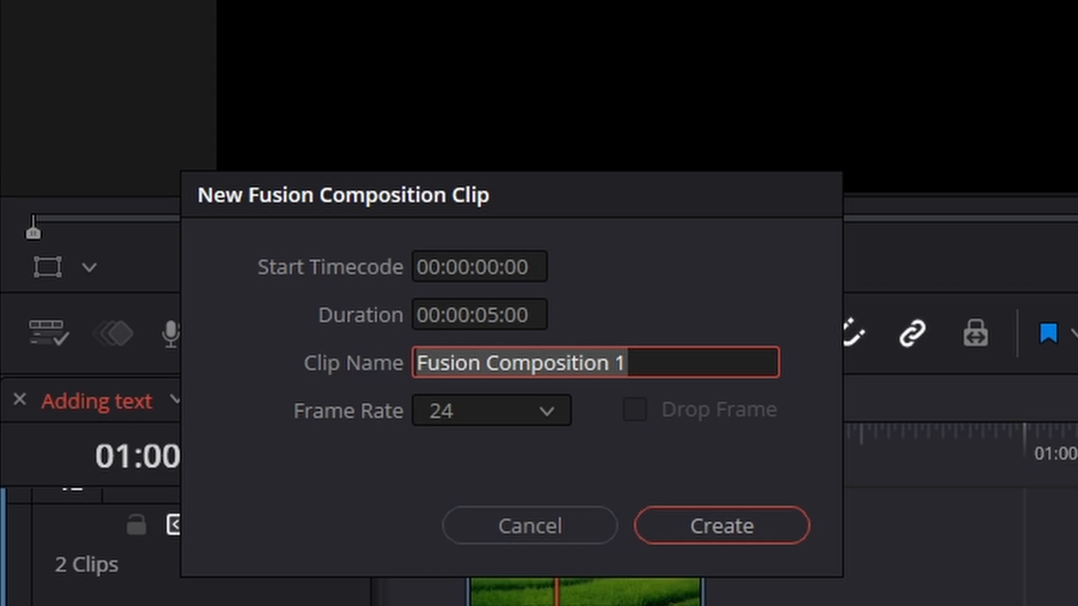
{"action": "key", "text": "BackSpace"}
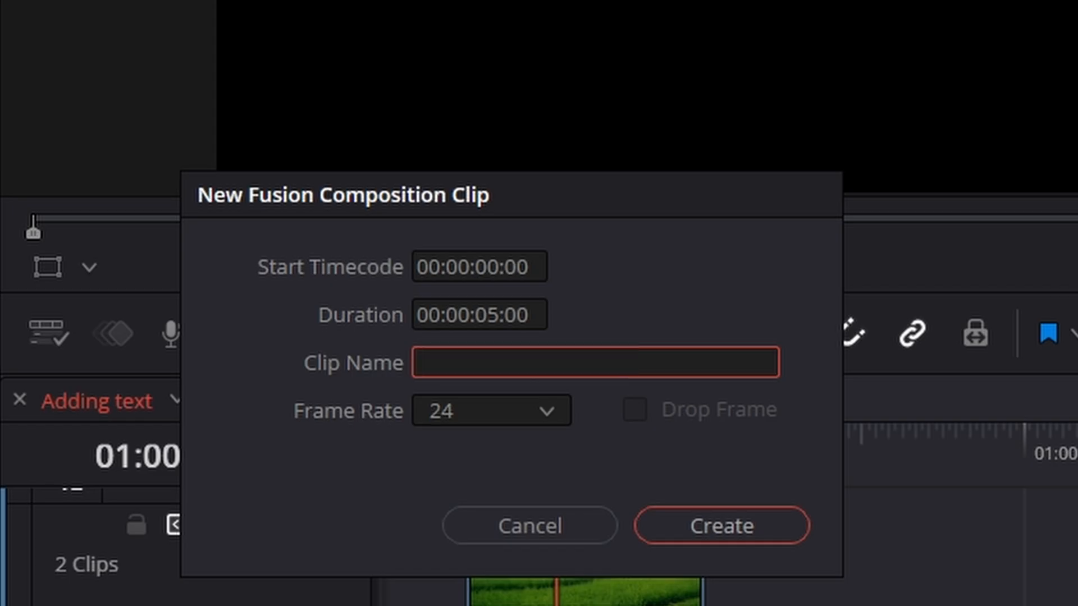
{"action": "type", "text": "Electric C"}
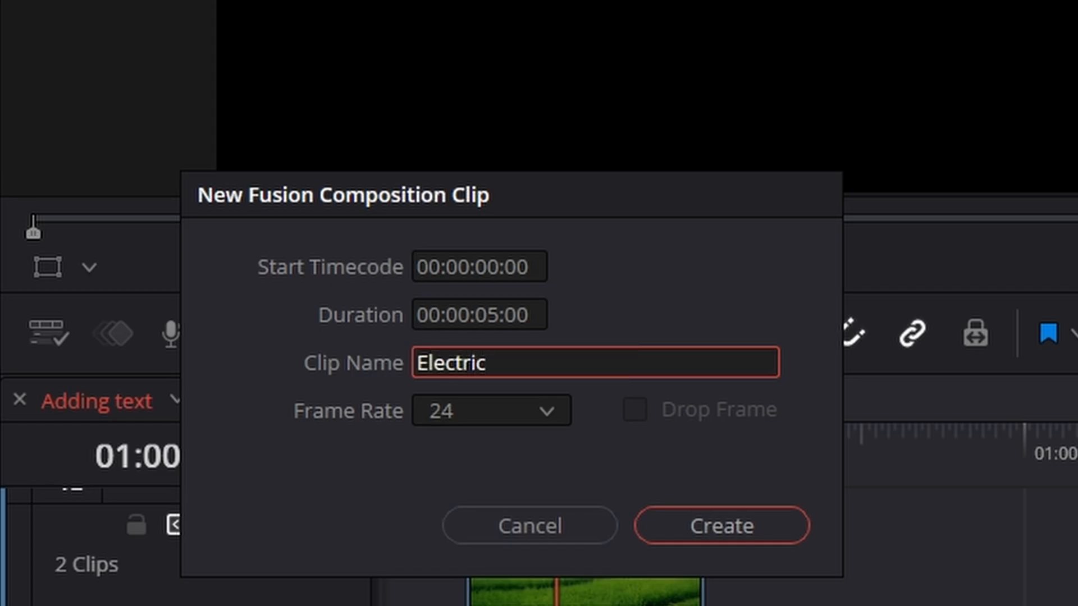
{"action": "type", "text": "ar"}
{"action": "key", "text": "Return"}
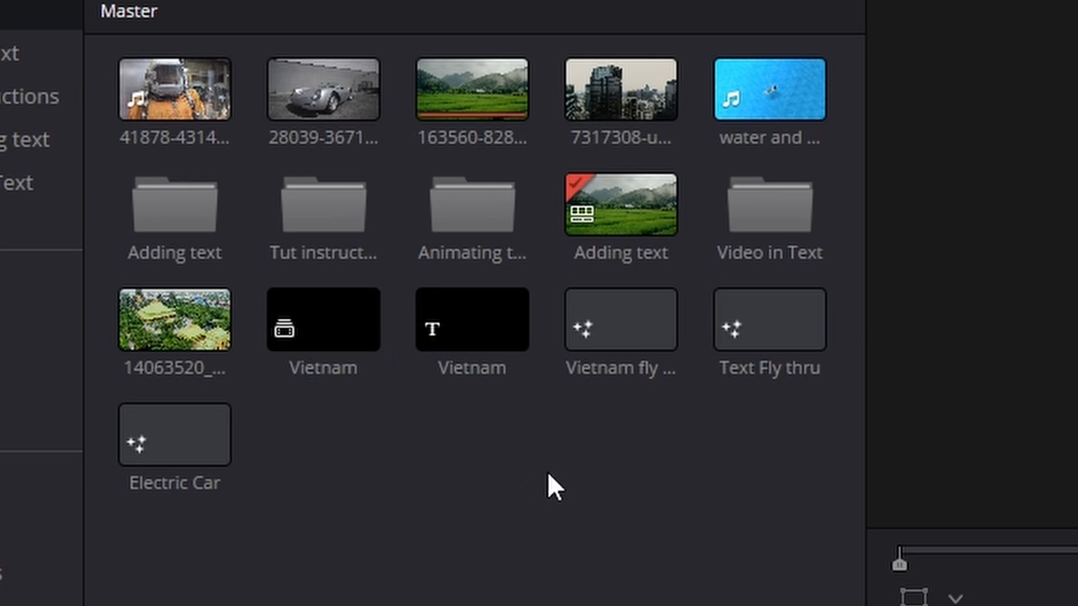
- Place the Electric Car composition in the empty gap on the Video 1 track and lengthen it to about 304 frames
{"action": "left_click_drag", "start_coordinate": [214, 448], "coordinate": [590, 385]}
{"action": "left_click_drag", "start_coordinate": [673, 389], "coordinate": [763, 384]}
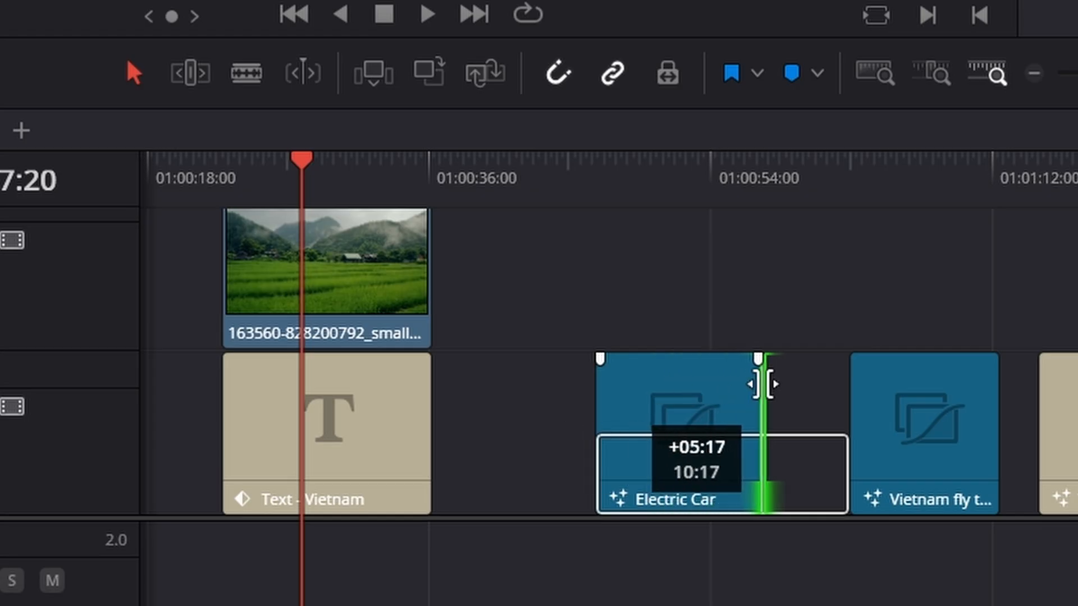
{"action": "left_click_drag", "start_coordinate": [690, 412], "coordinate": [623, 413]}
{"action": "left_click_drag", "start_coordinate": [726, 414], "coordinate": [759, 414]}
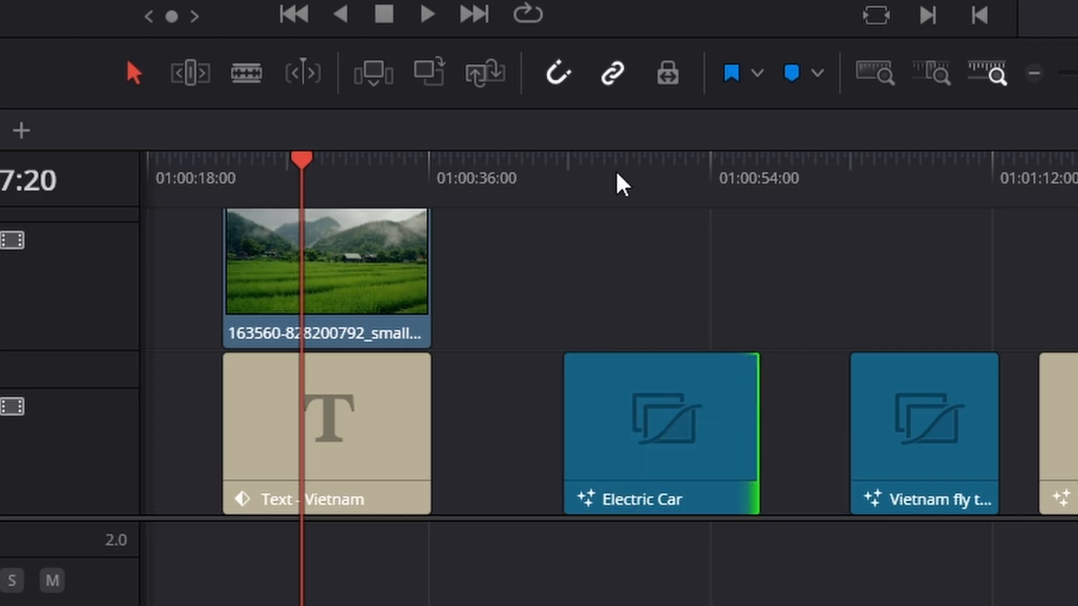
- Open the Electric Car composition on the Fusion page and move the MediaOut1 node aside to make room for other nodes
{"action": "left_click_drag", "start_coordinate": [622, 184], "coordinate": [640, 231]}
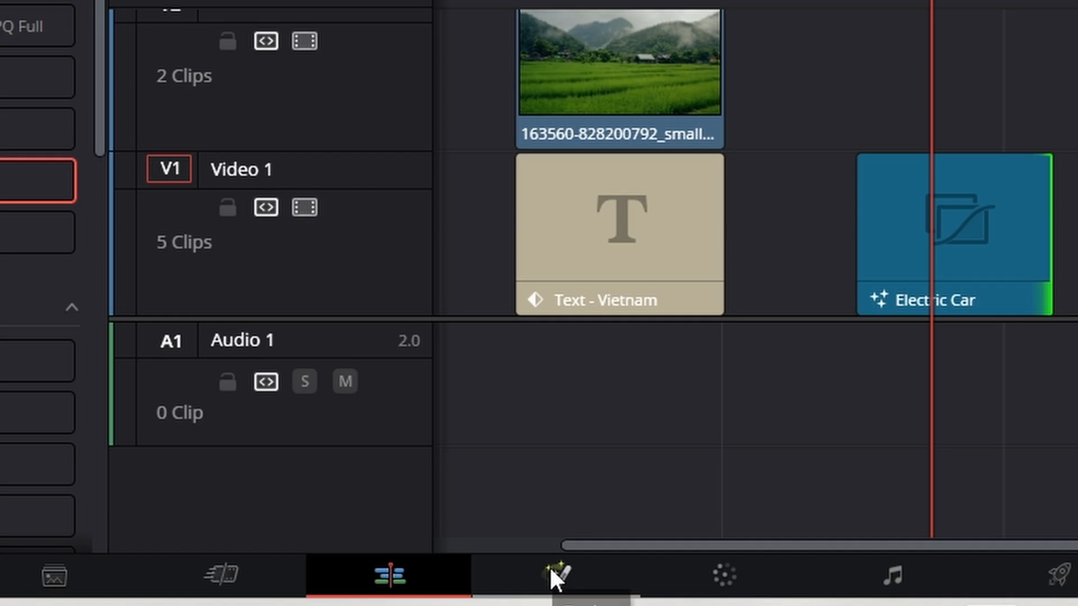
{"action": "left_click", "coordinate": [536, 589]}
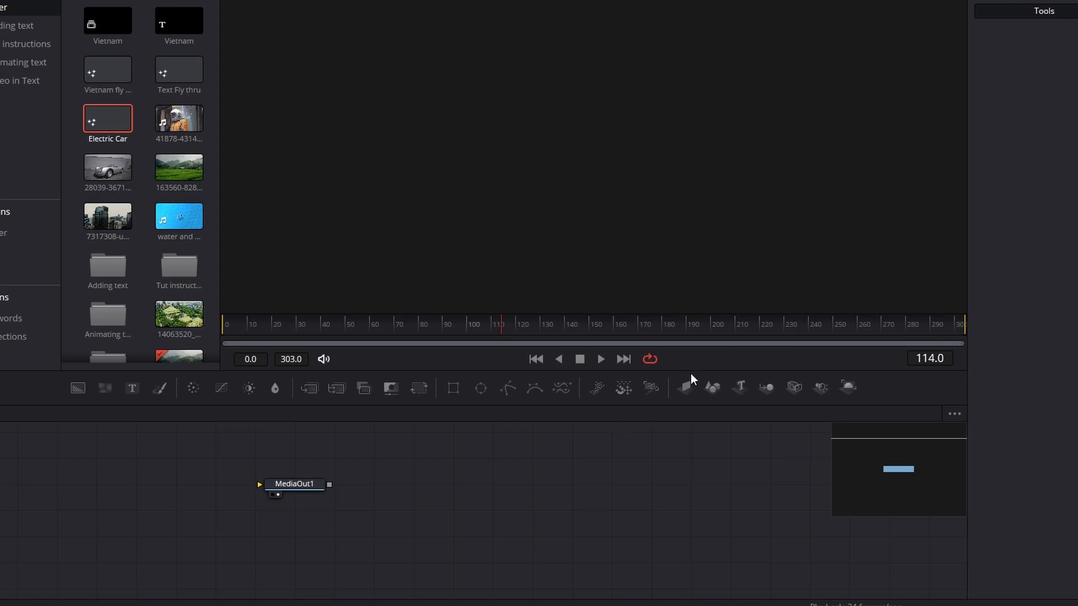
{"action": "left_click_drag", "start_coordinate": [691, 373], "coordinate": [699, 327]}
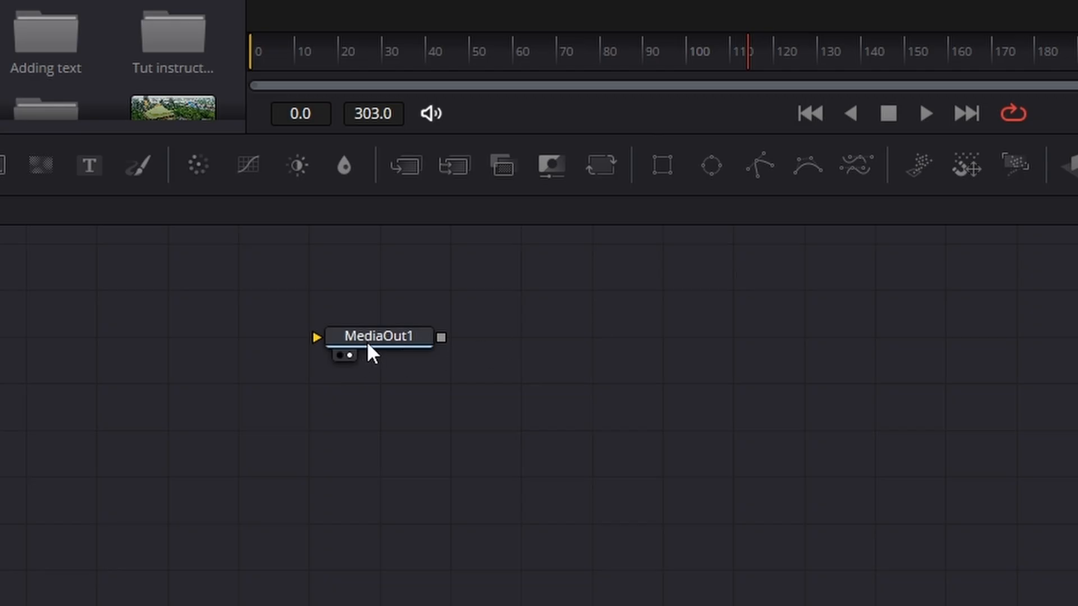
{"action": "left_click_drag", "start_coordinate": [368, 344], "coordinate": [1077, 416]}
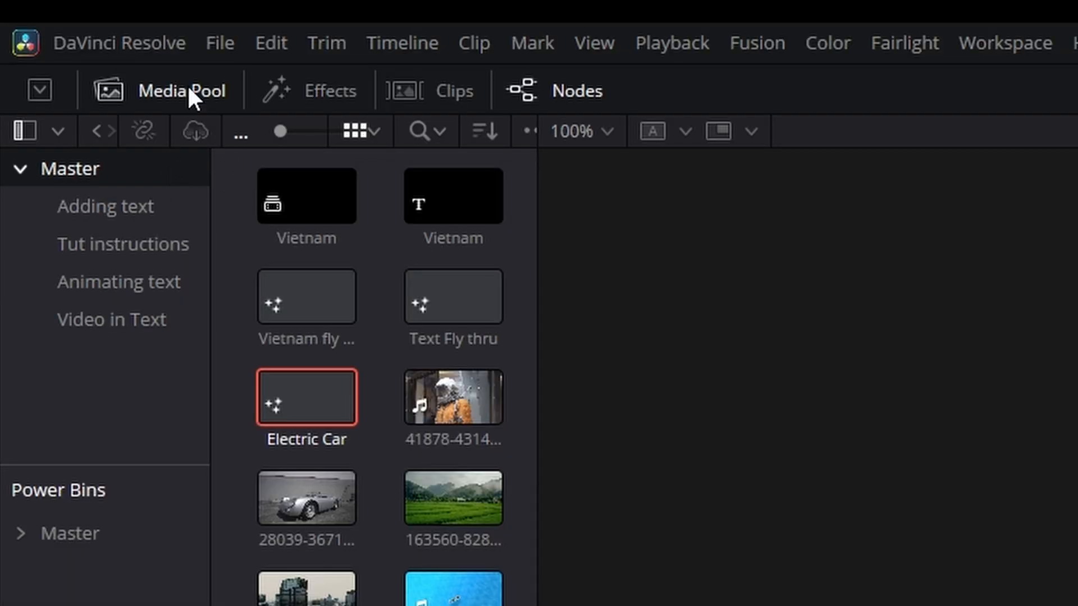
- Add the silver car footage (28039-3671...) from the media pool to the node graph and connect its output to MediaOut1
{"action": "left_click", "coordinate": [187, 84]}
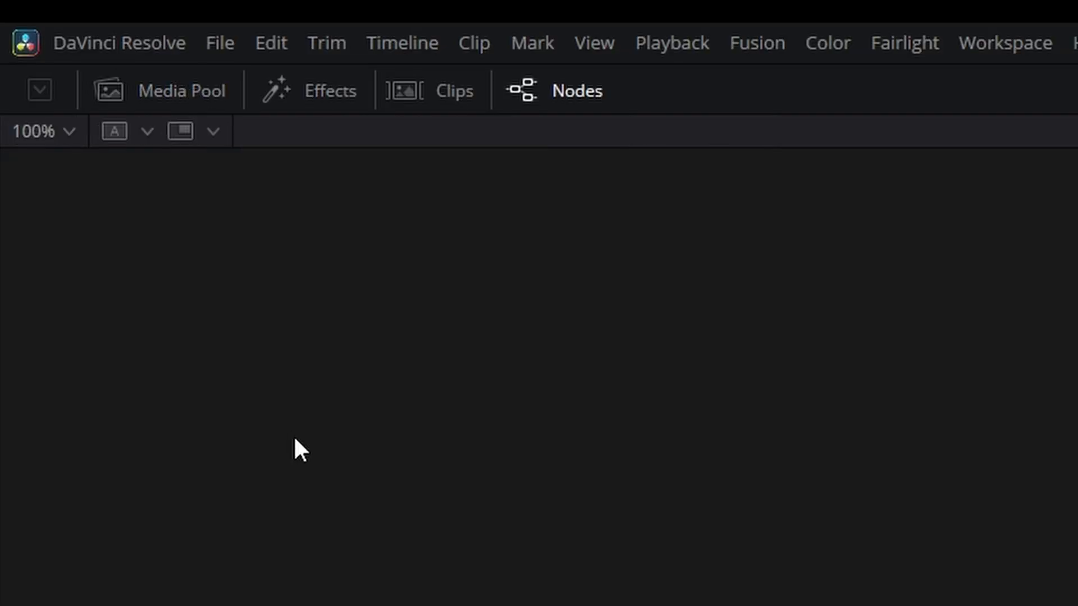
{"action": "left_click", "coordinate": [183, 89]}
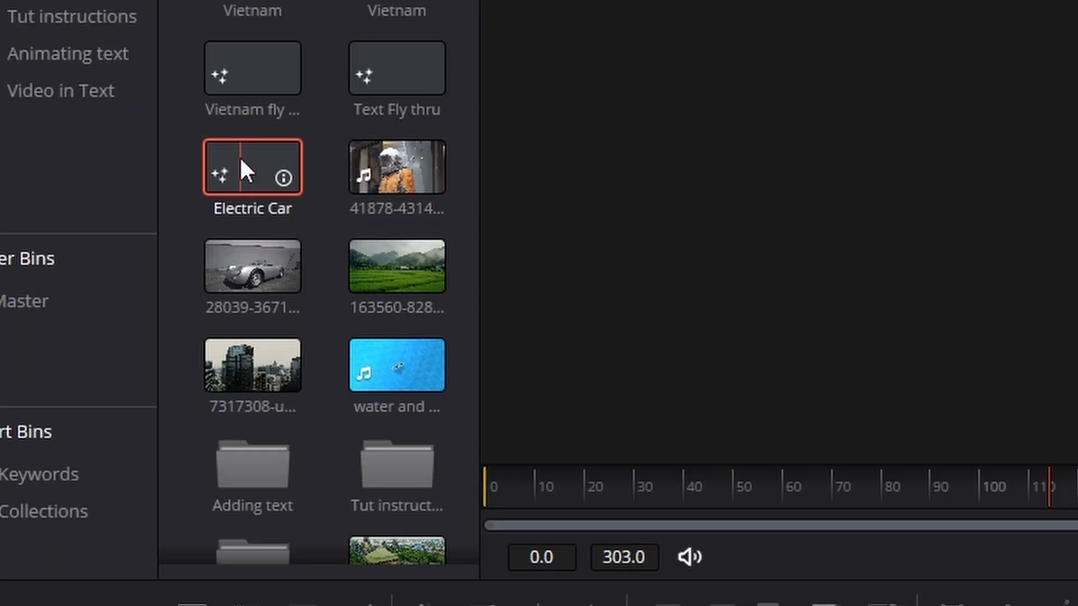
{"action": "left_click_drag", "start_coordinate": [254, 259], "coordinate": [537, 605]}
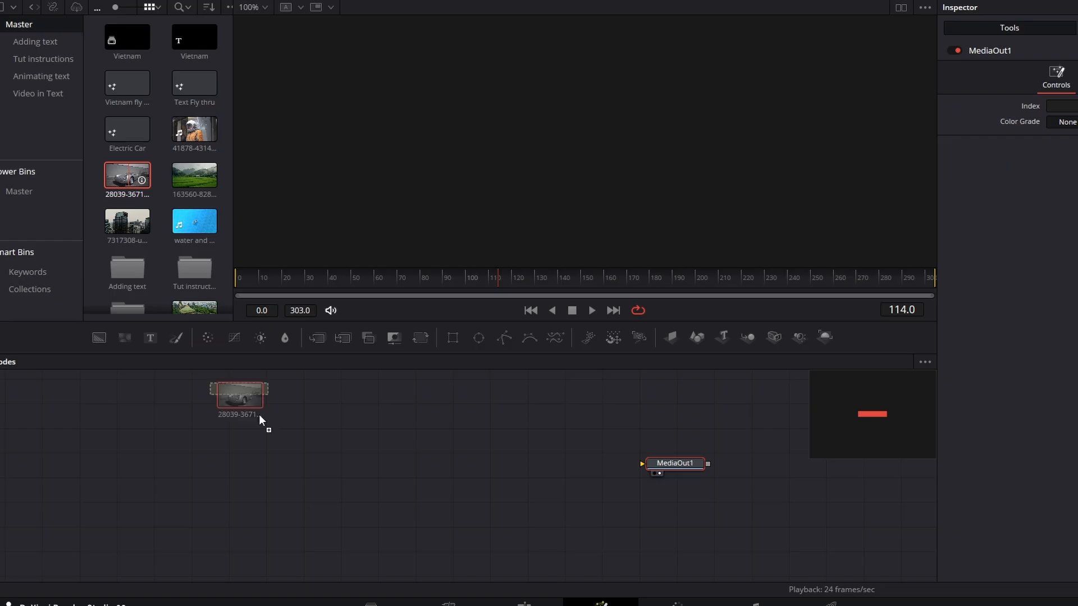
{"action": "left_click_drag", "start_coordinate": [260, 420], "coordinate": [336, 478]}
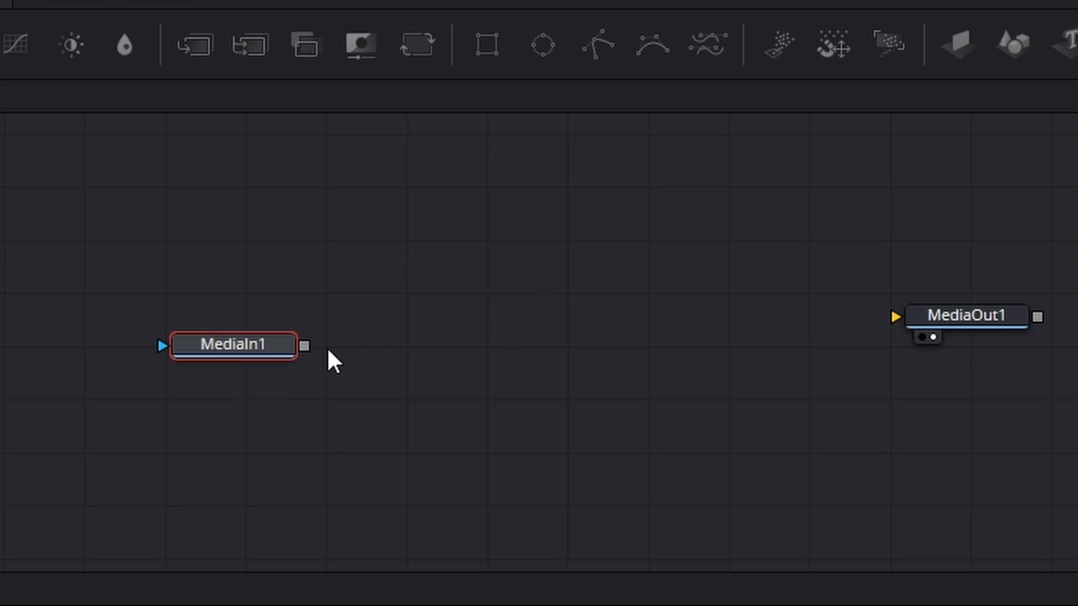
{"action": "left_click_drag", "start_coordinate": [304, 345], "coordinate": [978, 336]}
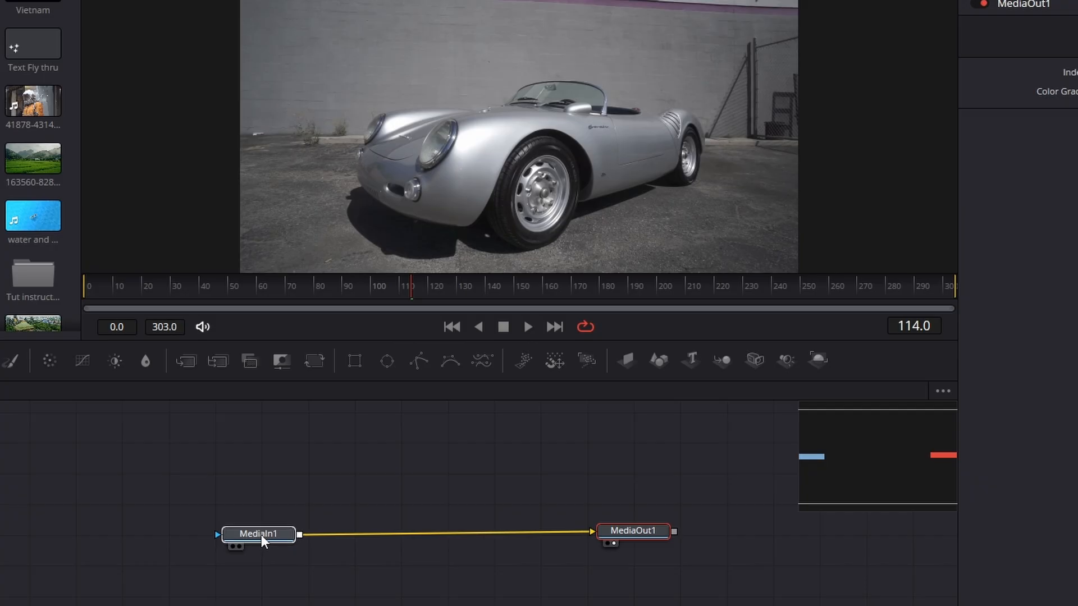
- Rename the car footage's MediaIn1 node to SilverCar
{"action": "left_click", "coordinate": [223, 340]}
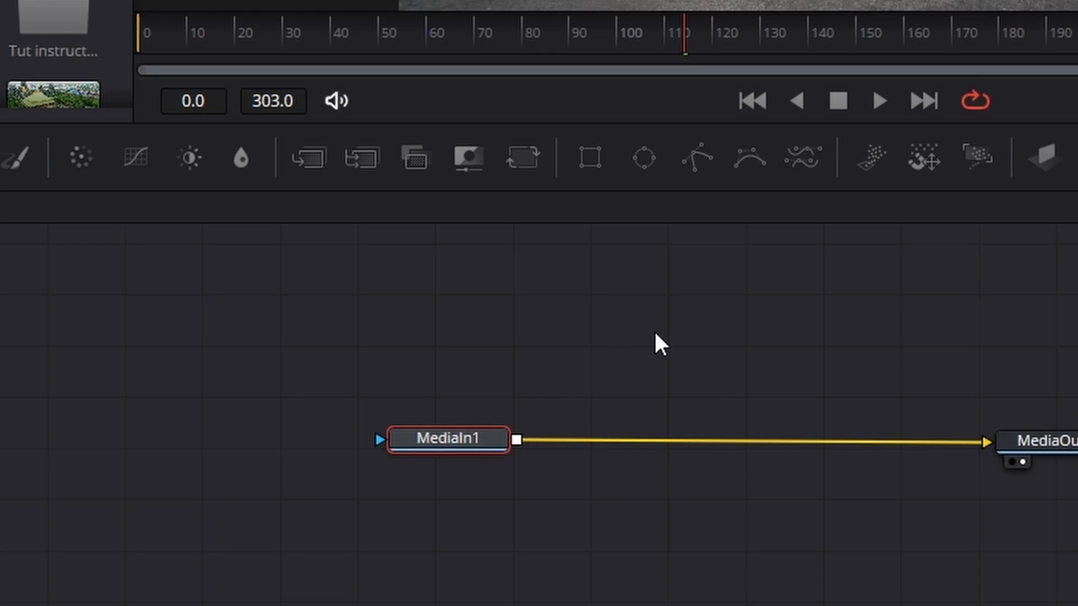
{"action": "key", "text": "F2"}
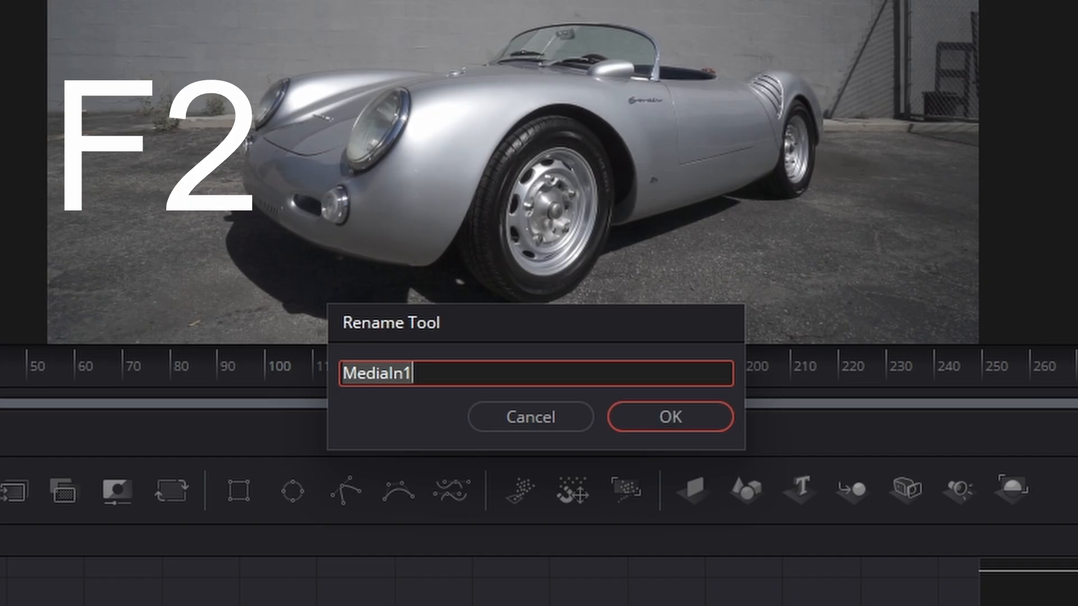
{"action": "key", "text": "BackSpace"}
{"action": "type", "text": "Silver"}
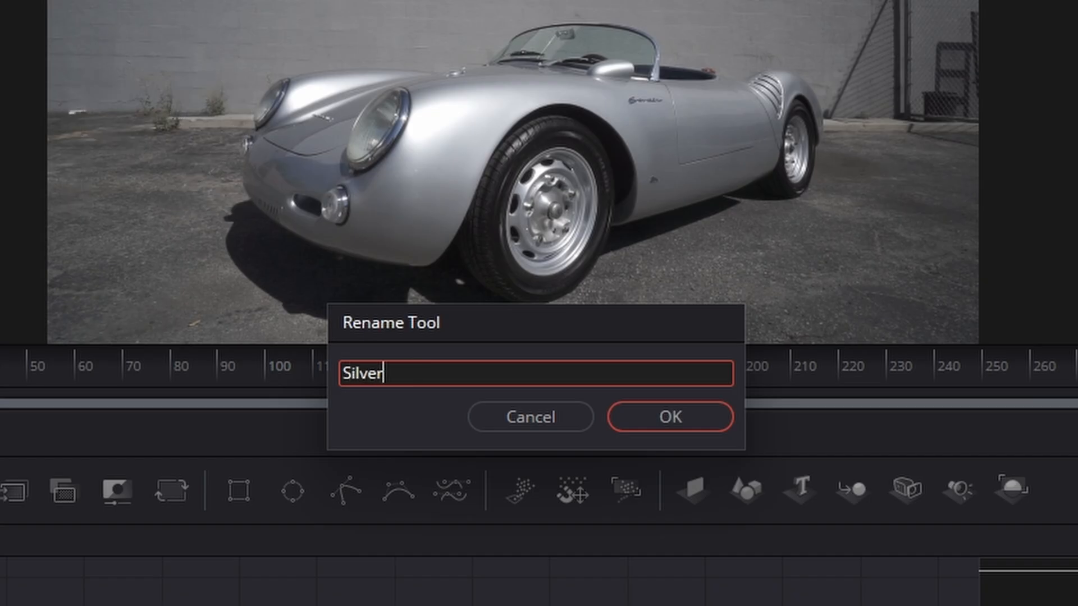
{"action": "type", "text": "Car"}
{"action": "key", "text": "Return"}
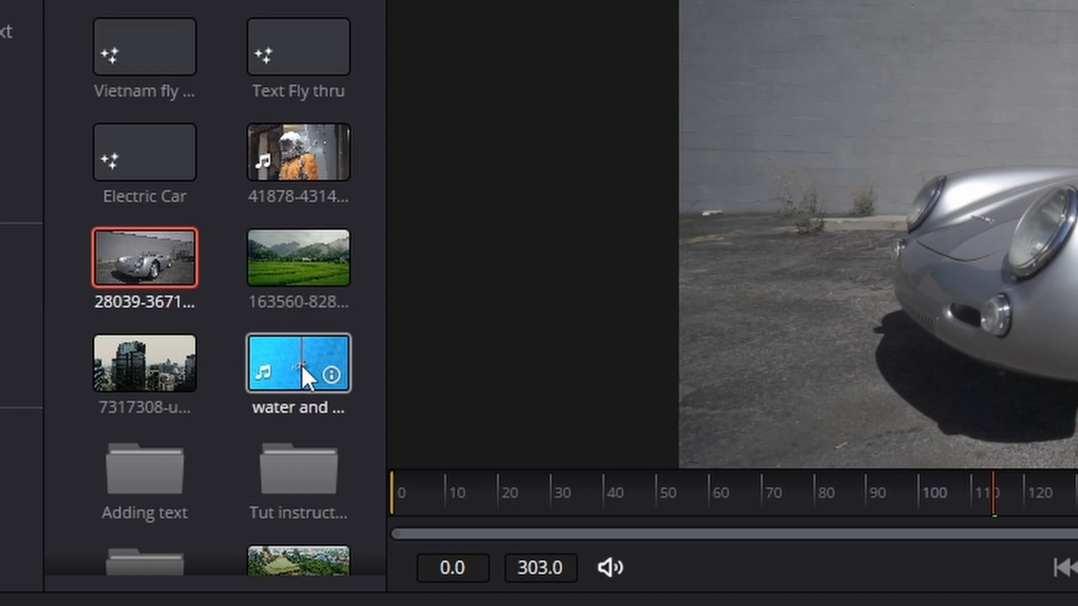
- Add the rice field footage (163560-828...) to the node graph above the SilverCar connection and rename its node to Vietnam
{"action": "scroll", "coordinate": [301, 364], "scroll_direction": "down", "scroll_amount": 4}
{"action": "scroll", "coordinate": [305, 363], "scroll_direction": "up", "scroll_amount": 2}
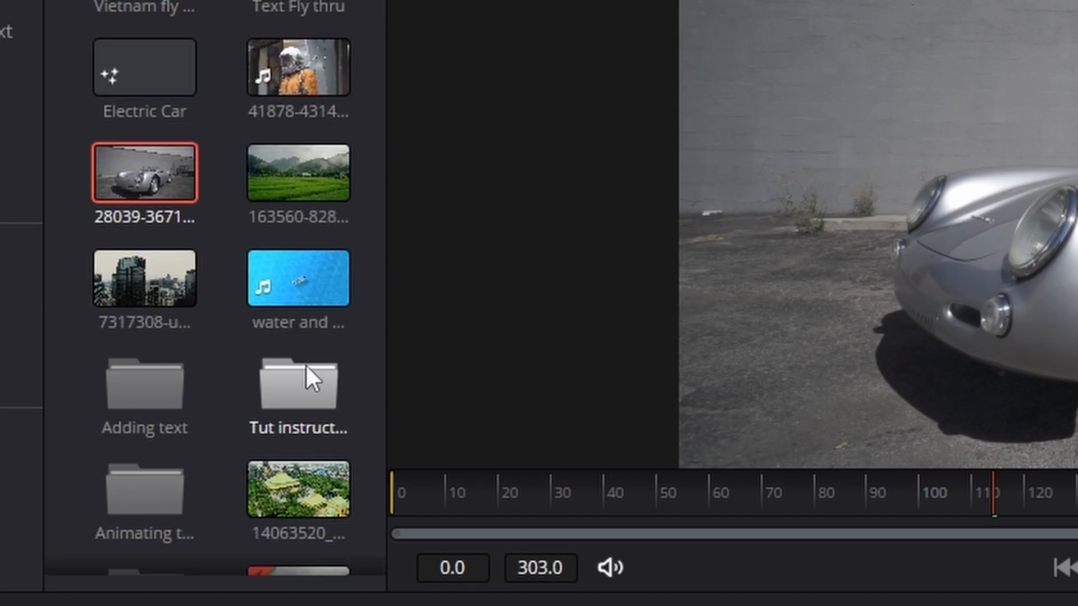
{"action": "scroll", "coordinate": [305, 364], "scroll_direction": "up", "scroll_amount": 2}
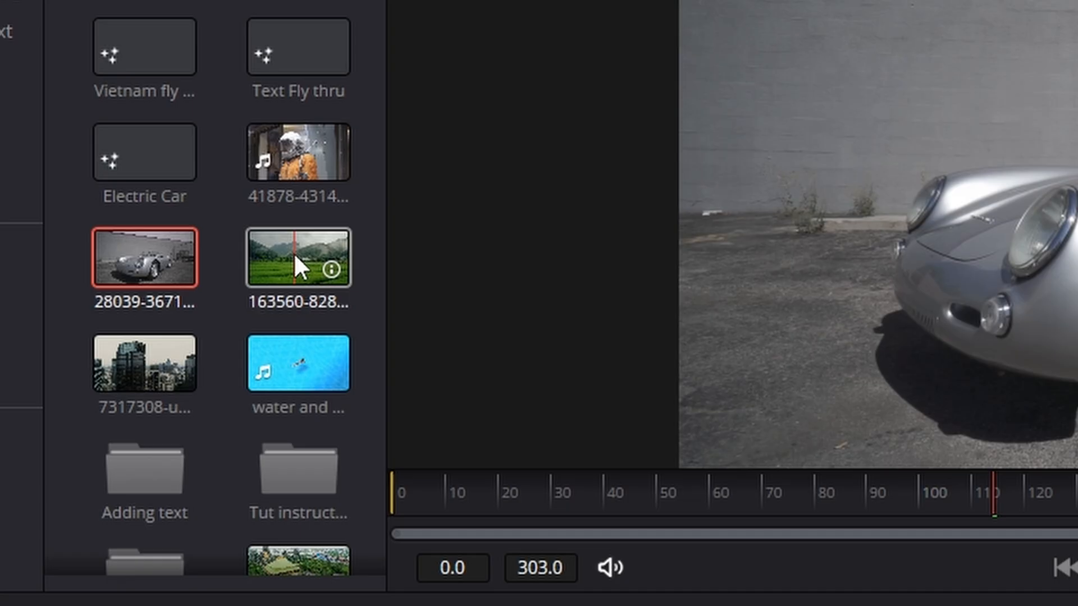
{"action": "left_click_drag", "start_coordinate": [294, 252], "coordinate": [526, 361]}
{"action": "key", "text": "F2"}
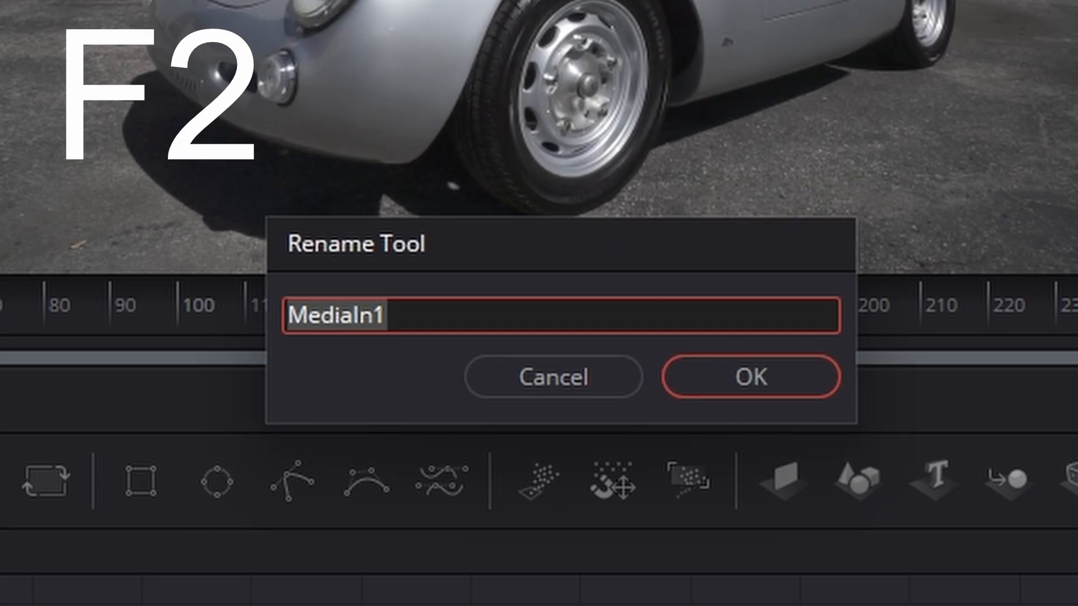
{"action": "key", "text": "BackSpace"}
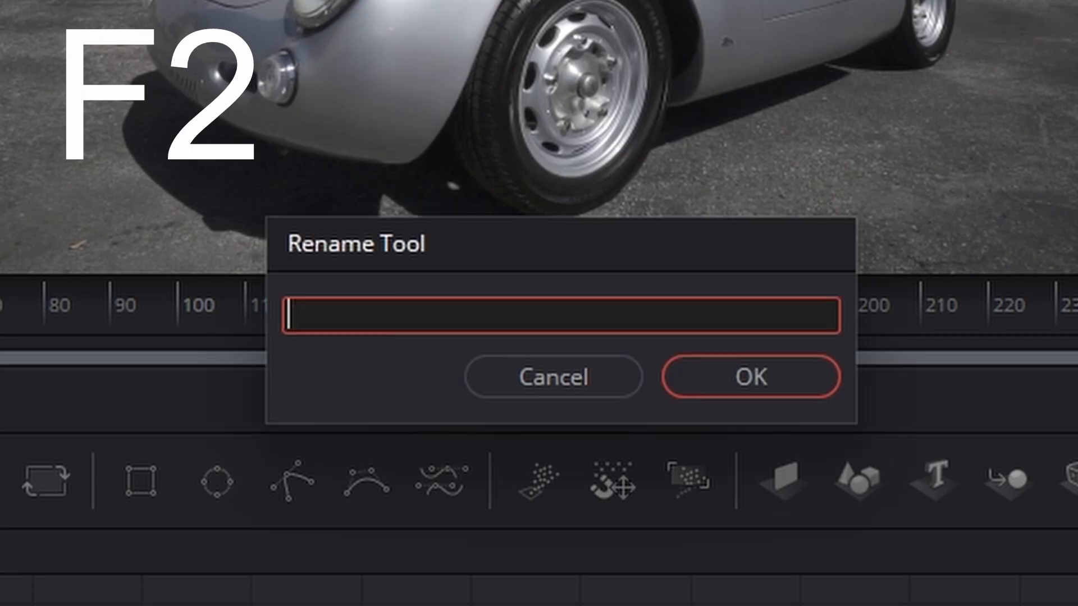
{"action": "type", "text": "Vietnam"}
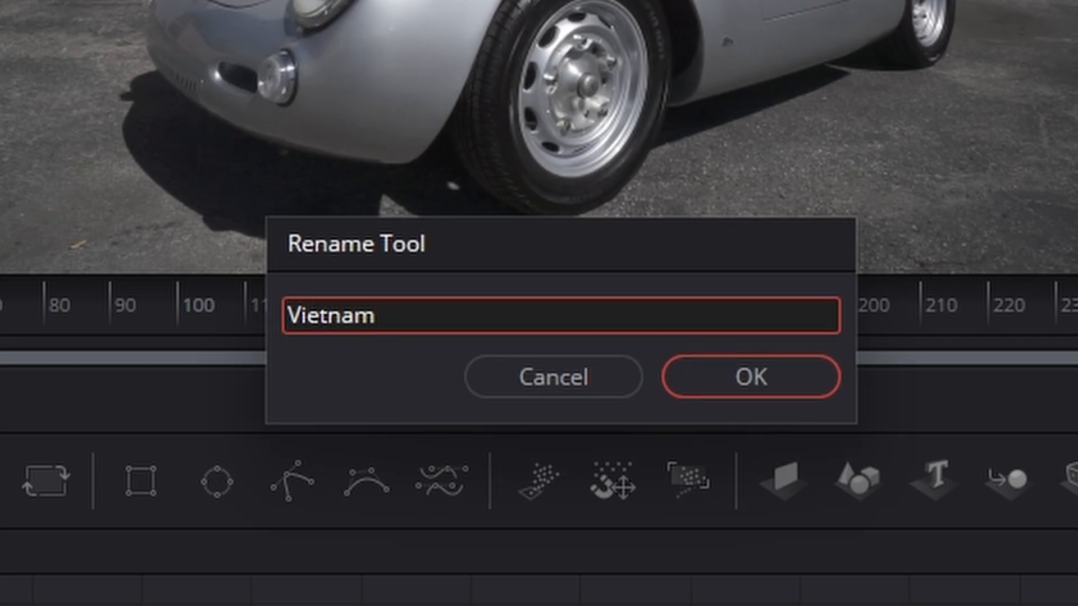
{"action": "key", "text": "Return"}
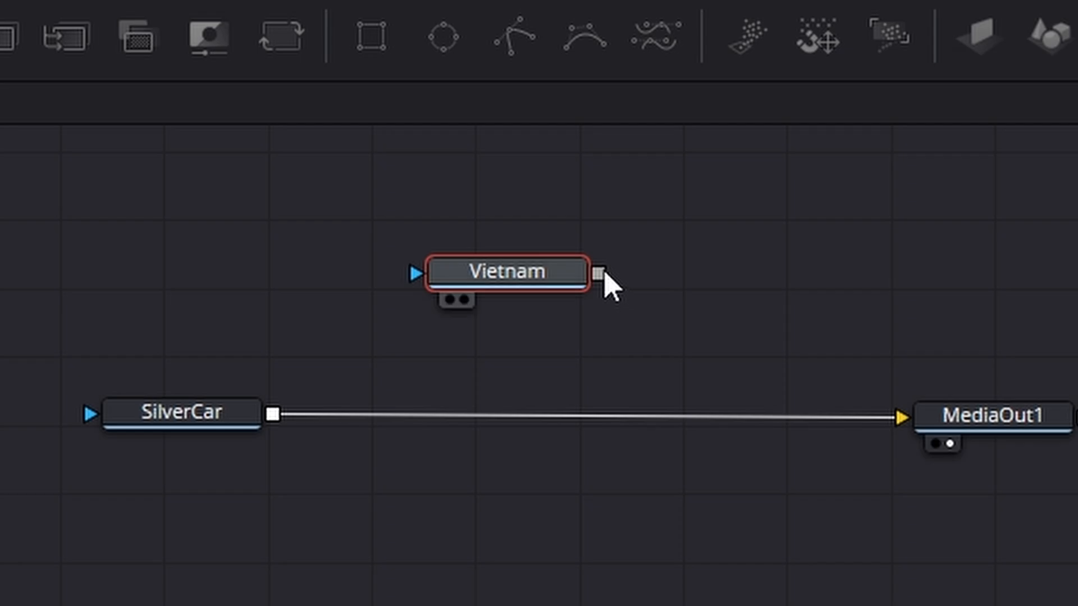
- Merge the Vietnam footage over the SilverCar footage by connecting the Vietnam output to the SilverCar output
{"action": "left_click_drag", "start_coordinate": [602, 274], "coordinate": [271, 418]}
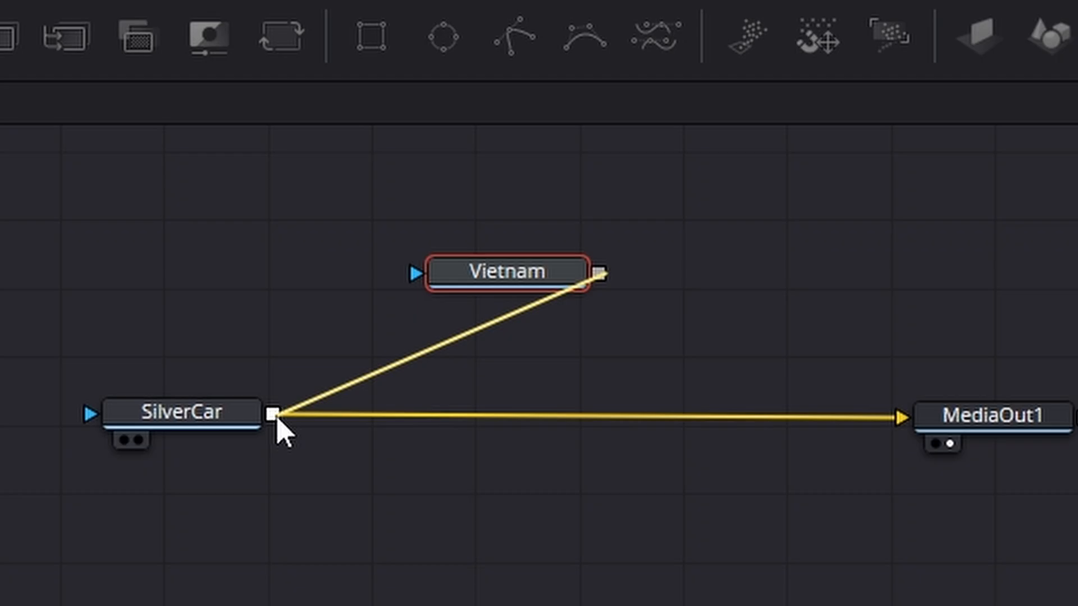
{"action": "left_click_drag", "start_coordinate": [277, 418], "coordinate": [278, 416]}
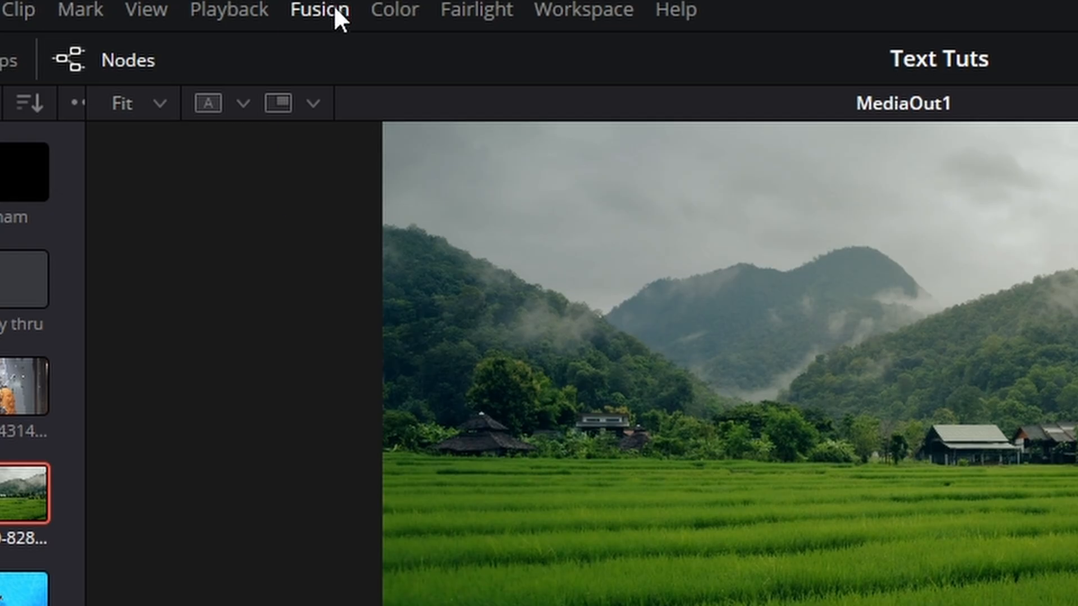
- Check that the Fusion toolbar is enabled and add a Text+ node above the Vietnam node
{"action": "left_click", "coordinate": [335, 8]}
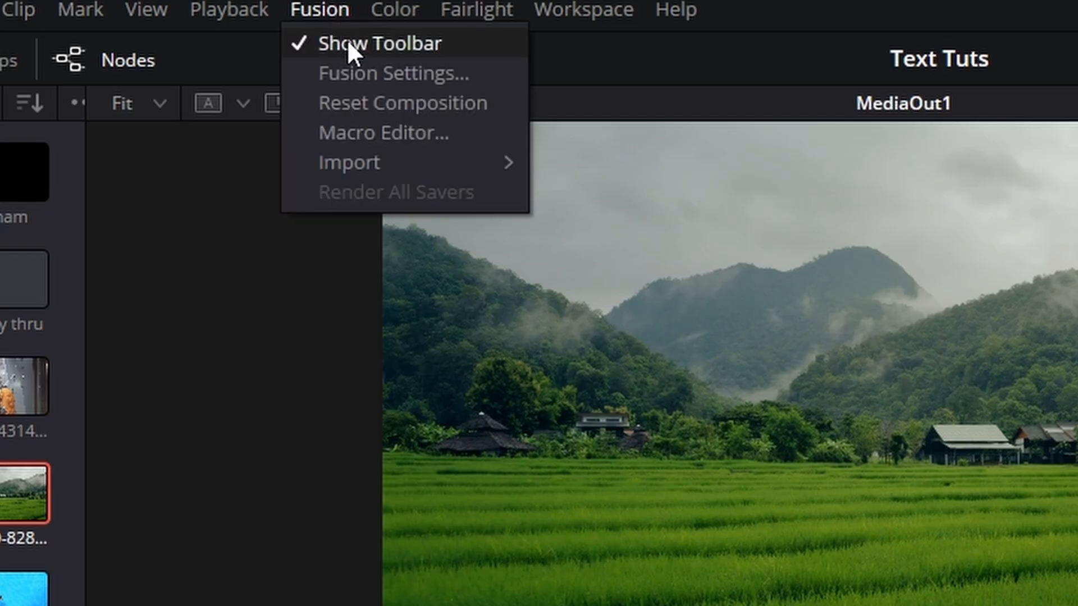
{"action": "left_click", "coordinate": [397, 44]}
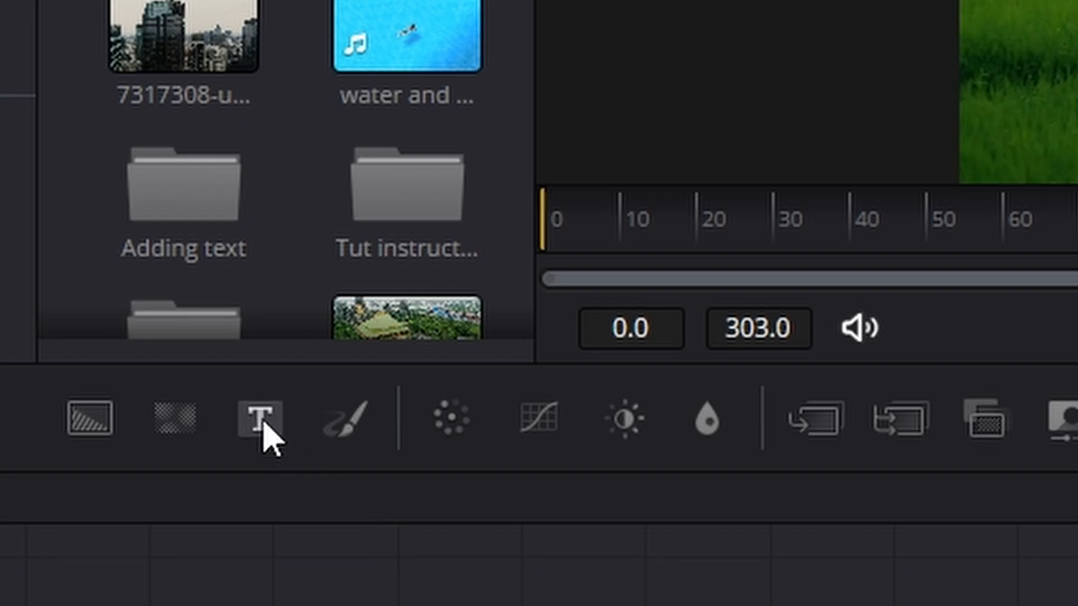
{"action": "left_click_drag", "start_coordinate": [263, 425], "coordinate": [343, 438]}
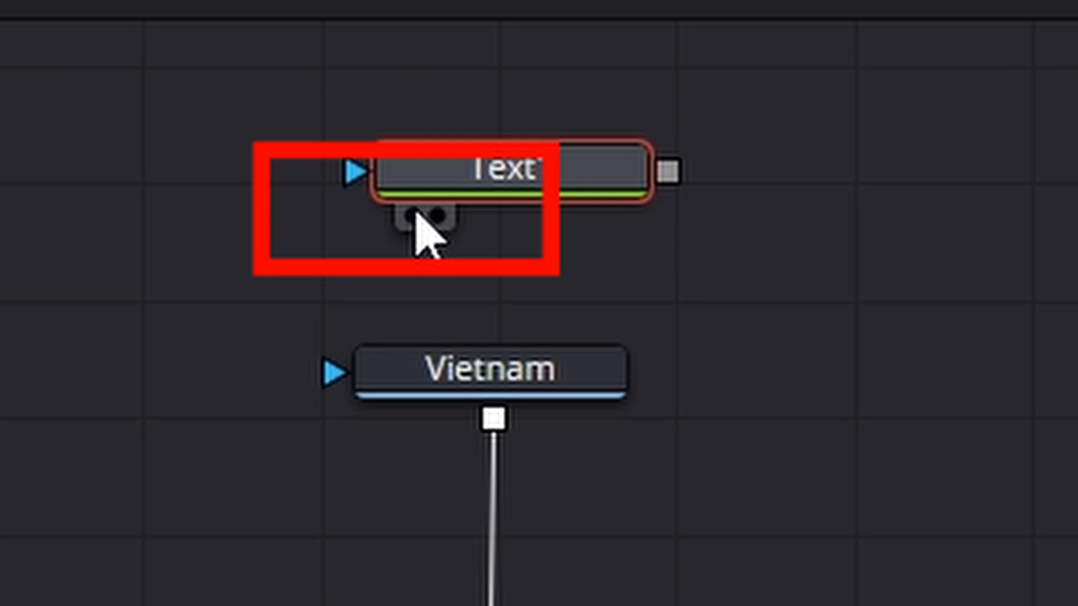
{"action": "left_click", "coordinate": [413, 215]}
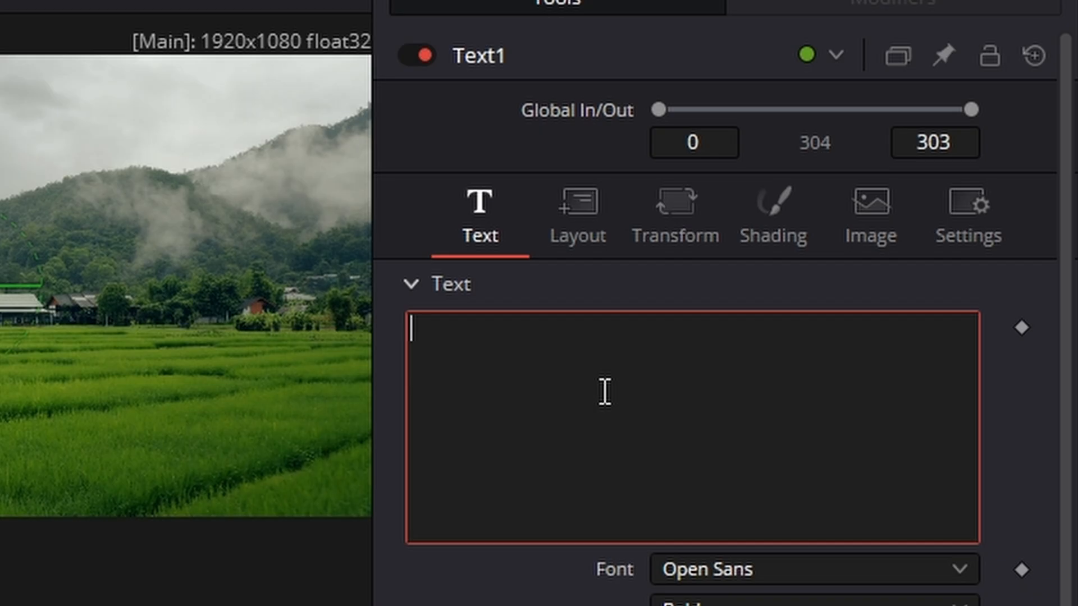
- Enter ELECTRIC as the text of Text1 and switch from two viewers to a single viewer
{"action": "type", "text": "ELECTRIC"}
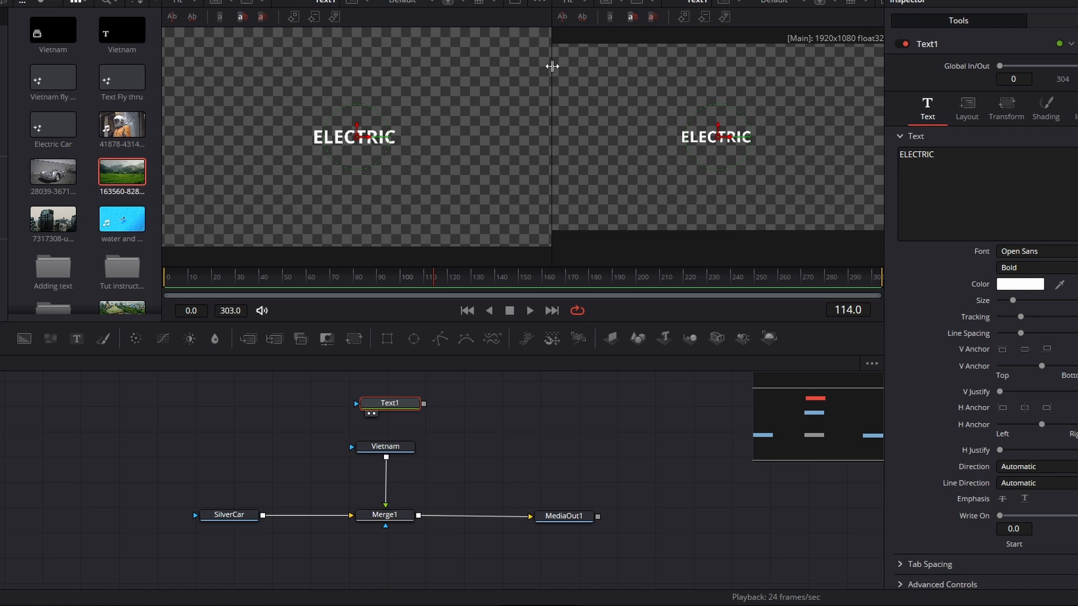
{"action": "left_click_drag", "start_coordinate": [551, 65], "coordinate": [513, 66]}
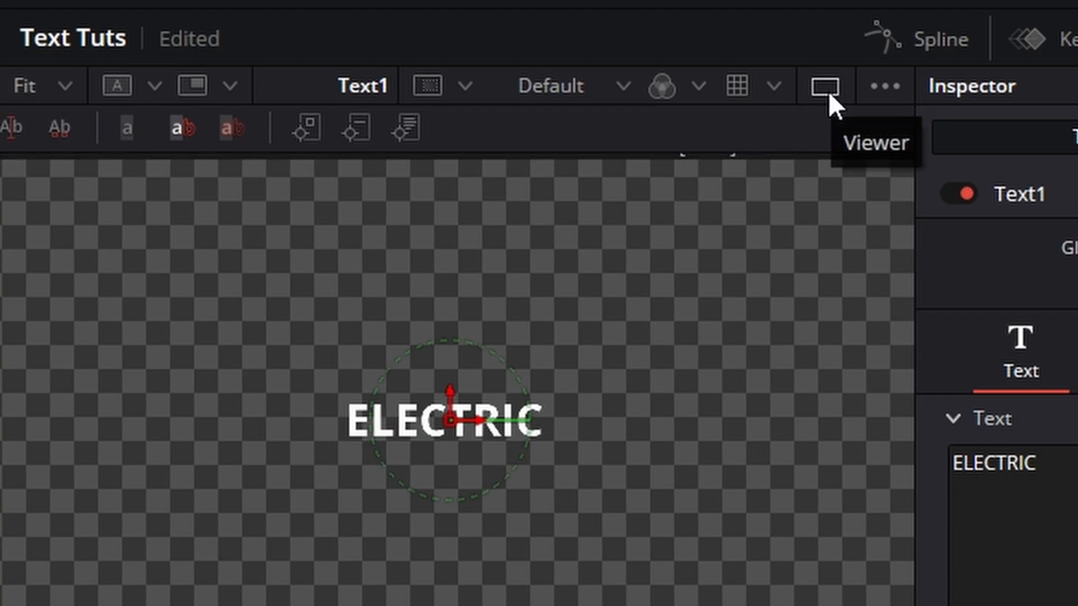
{"action": "left_click", "coordinate": [829, 90]}
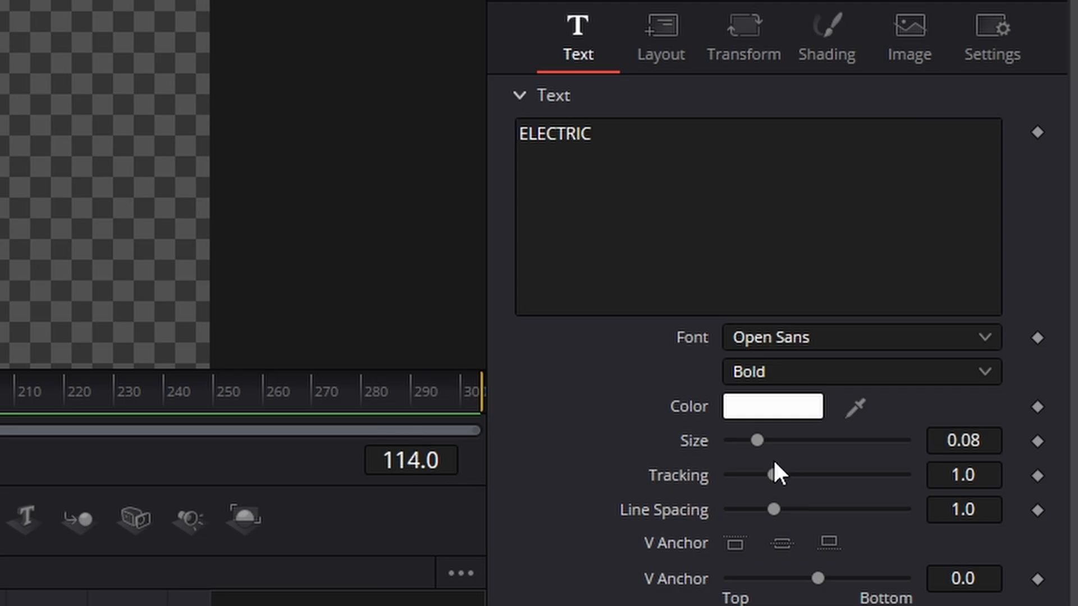
- Set the ELECTRIC text's size to 0.2638 and change its font to a heavy, rounded-corner display typeface
{"action": "left_click_drag", "start_coordinate": [756, 440], "coordinate": [807, 442]}
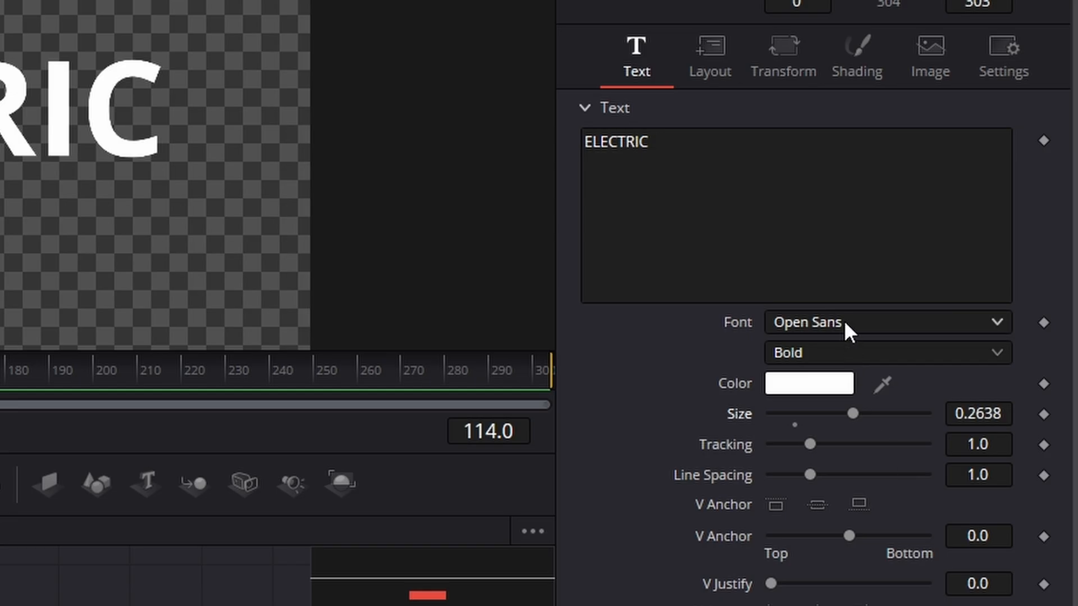
{"action": "left_click", "coordinate": [843, 320]}
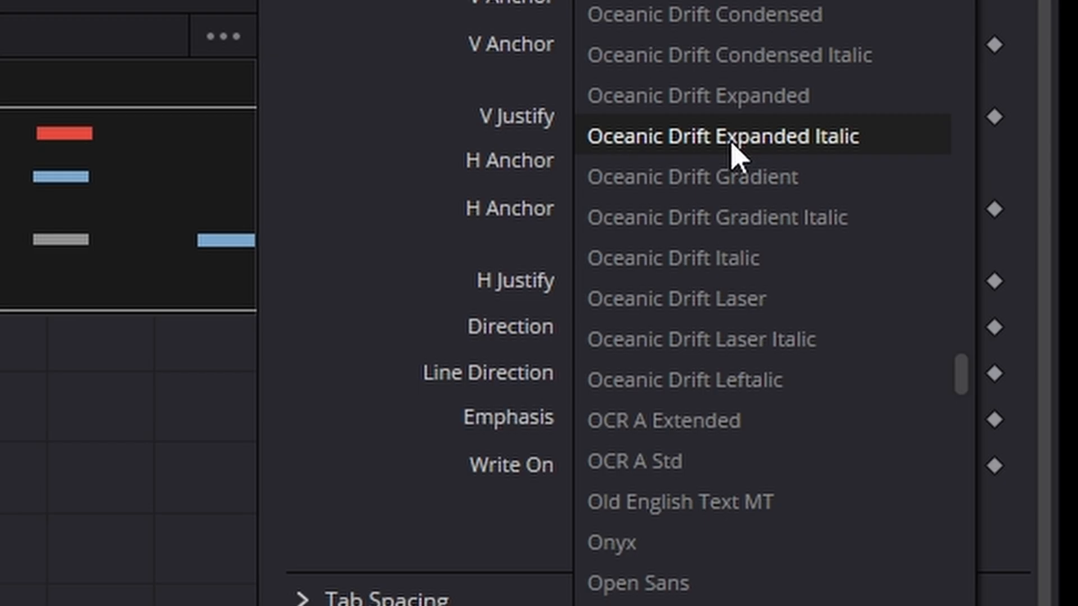
{"action": "scroll", "coordinate": [872, 605], "scroll_direction": "down", "scroll_amount": 4}
{"action": "scroll", "coordinate": [786, 430], "scroll_direction": "down", "scroll_amount": 1}
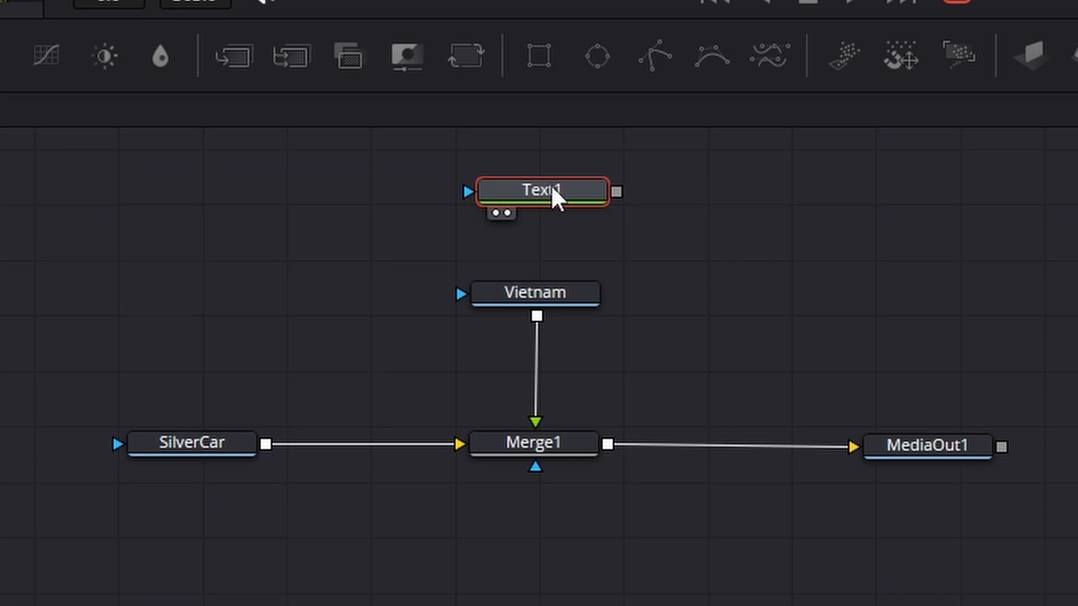
- Raise the Text1 node and connect its output to Vietnam's effect mask input so the footage fills the letters
{"action": "left_click_drag", "start_coordinate": [551, 184], "coordinate": [551, 169]}
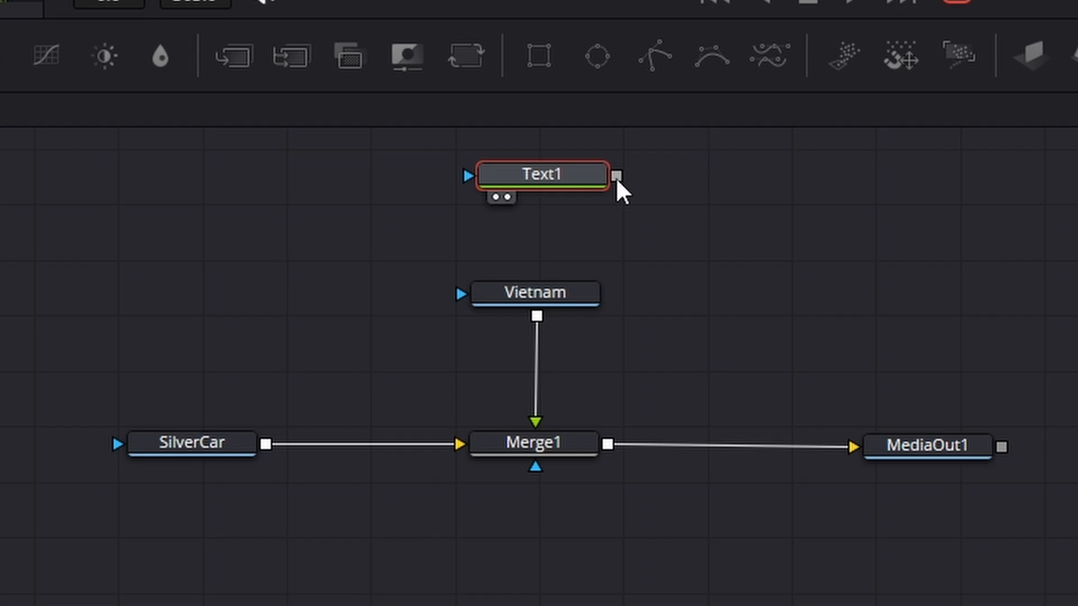
{"action": "left_click_drag", "start_coordinate": [617, 177], "coordinate": [517, 303]}
{"action": "mouse_move", "coordinate": [575, 178]}
{"action": "left_mouse_down"}
{"action": "mouse_move", "coordinate": [551, 197]}
{"action": "mouse_move", "coordinate": [557, 186]}
{"action": "left_mouse_up"}
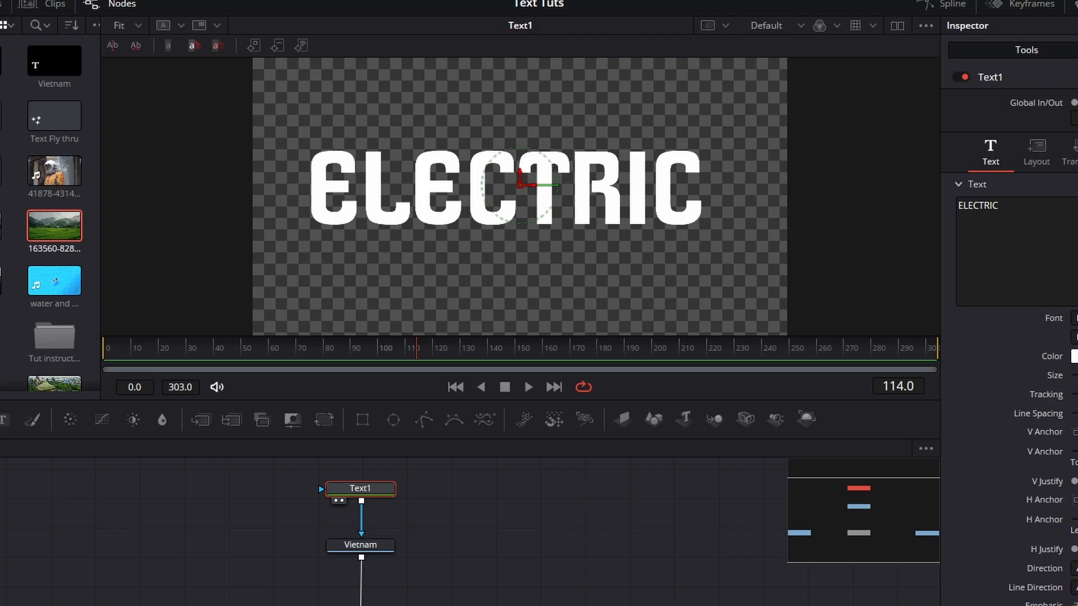
{"action": "left_click", "coordinate": [895, 467]}
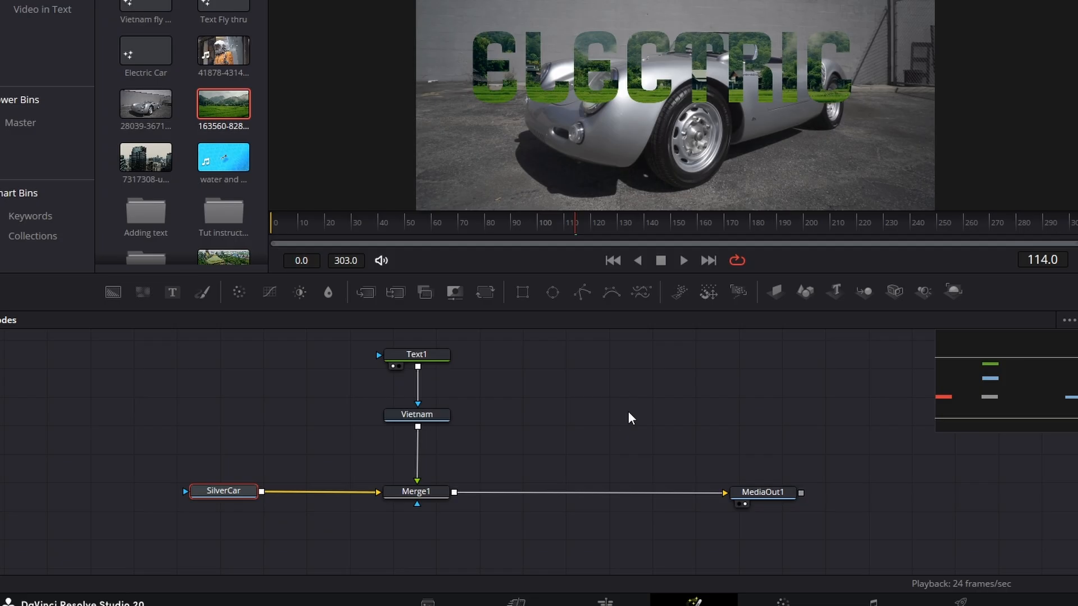
- Copy the Text1 node, paste a duplicate into the empty area beside it and position it above the Merge1 output connection
{"action": "left_click", "coordinate": [443, 354]}
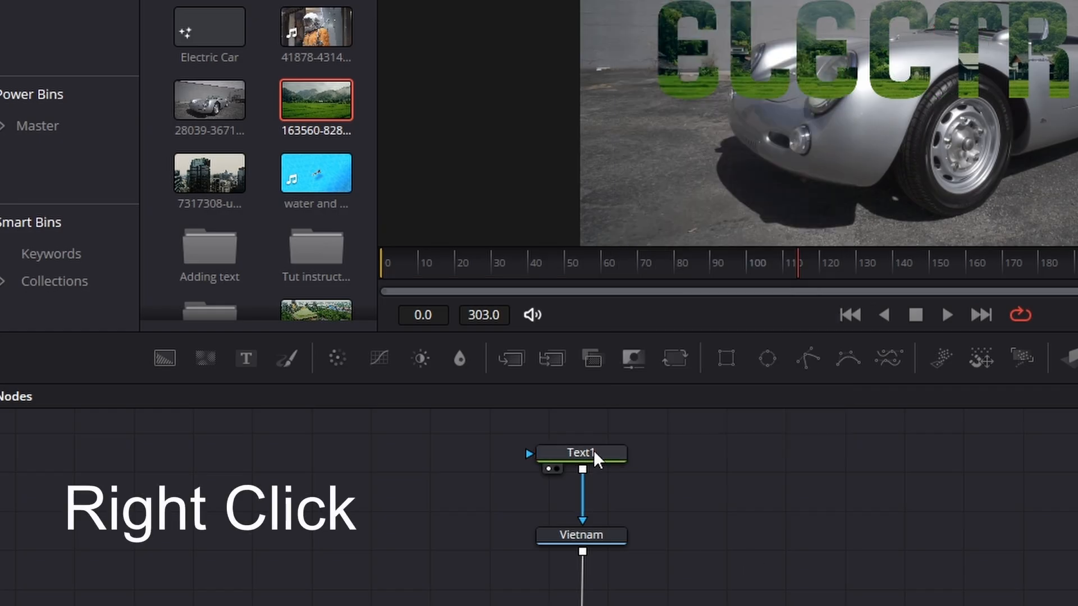
{"action": "right_click", "coordinate": [594, 450]}
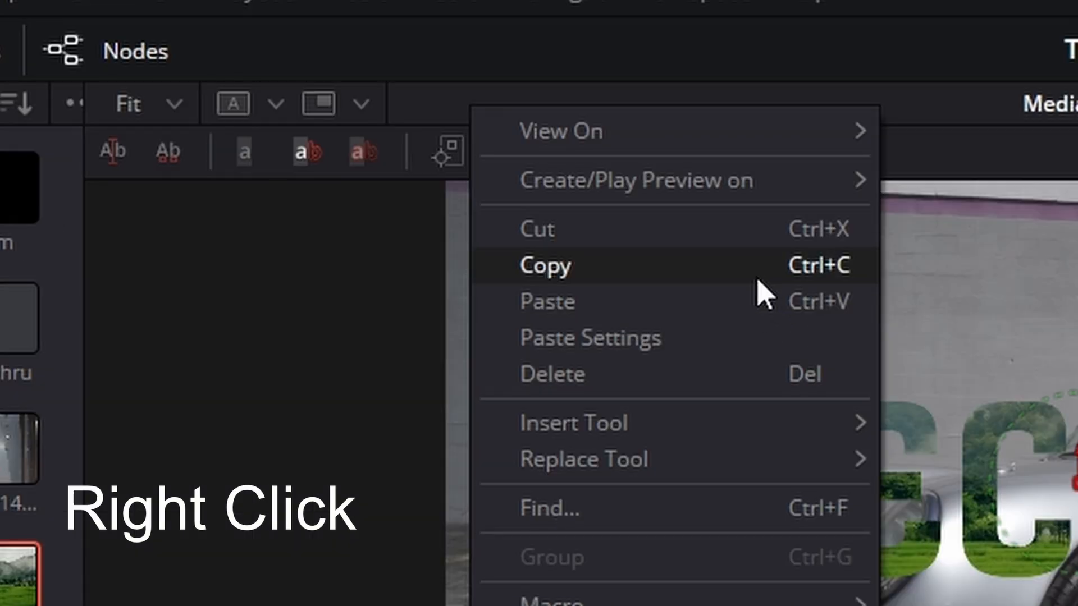
{"action": "left_click", "coordinate": [759, 265]}
{"action": "left_click", "coordinate": [630, 291]}
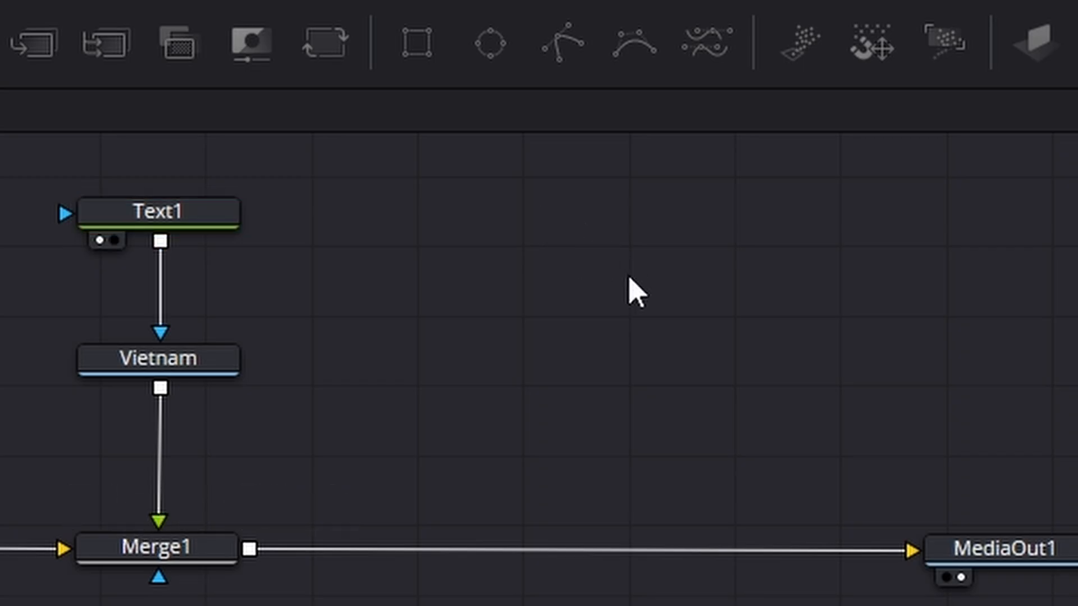
{"action": "right_click", "coordinate": [598, 319]}
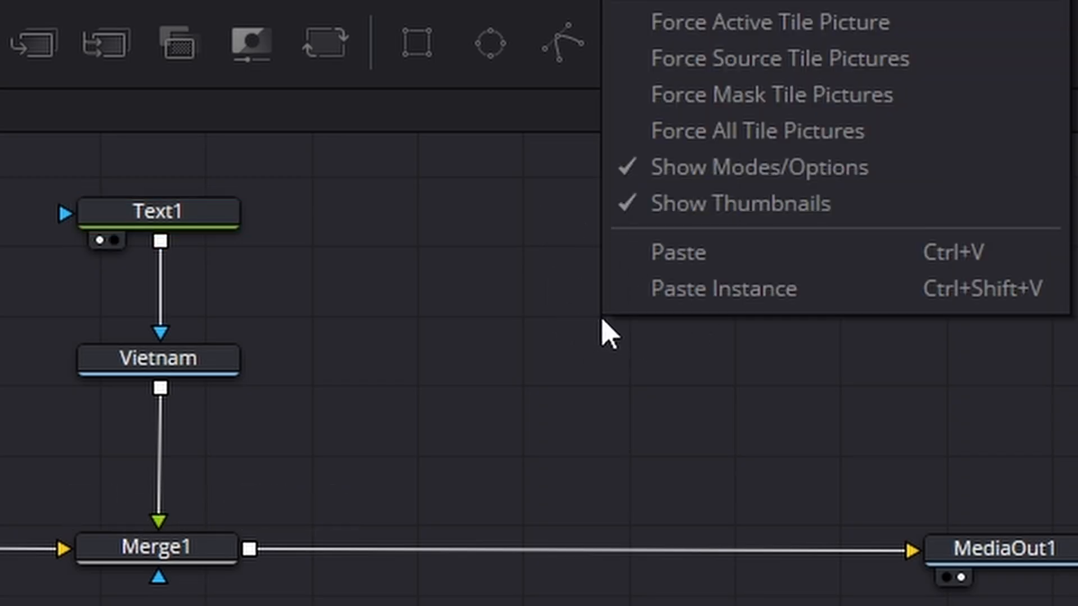
{"action": "left_click", "coordinate": [679, 292]}
{"action": "left_click_drag", "start_coordinate": [626, 329], "coordinate": [589, 247]}
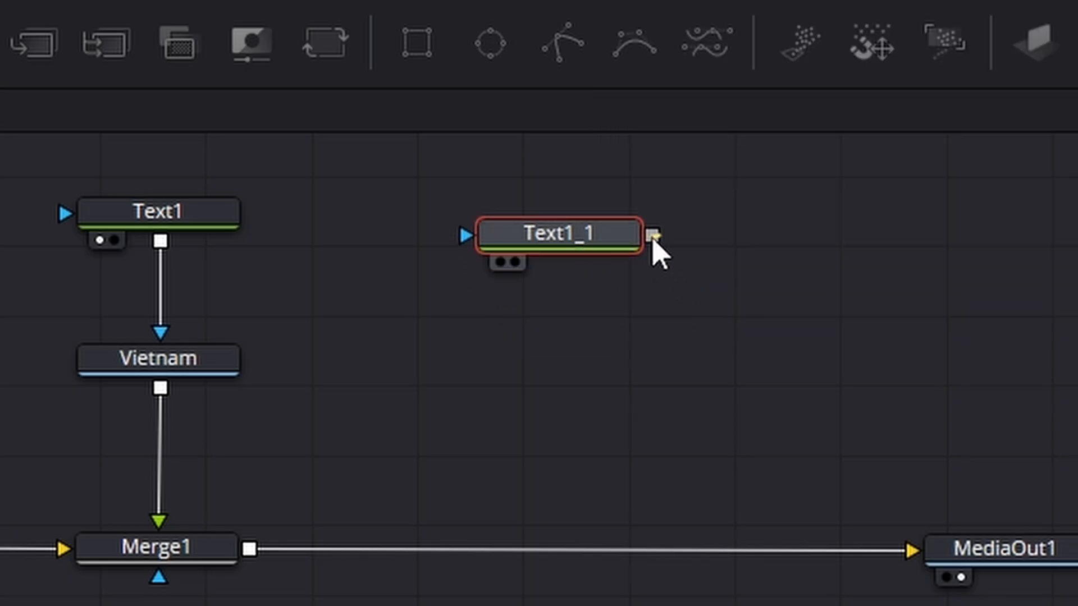
- Merge the duplicate Text1_1 over the Merge1 output and place its node level with Text1
{"action": "left_click_drag", "start_coordinate": [652, 236], "coordinate": [289, 558]}
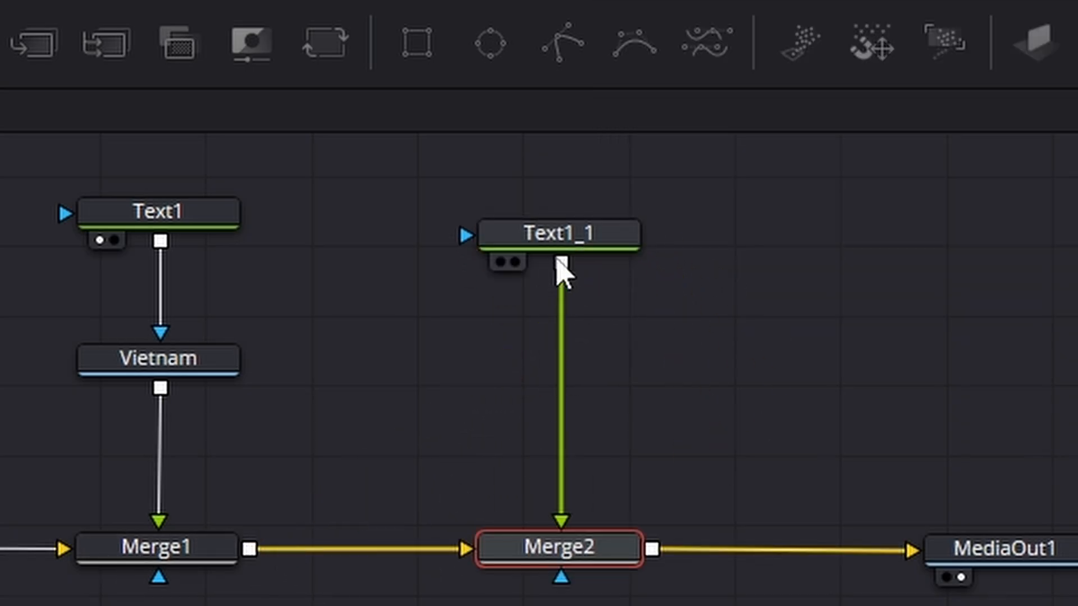
{"action": "left_click_drag", "start_coordinate": [572, 243], "coordinate": [570, 212]}
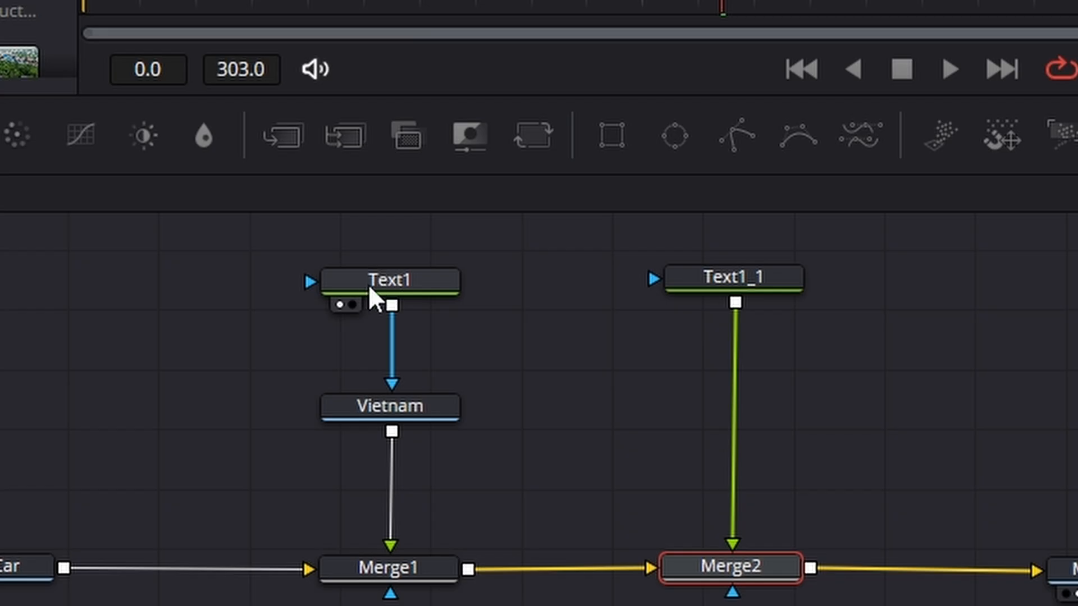
{"action": "left_click", "coordinate": [365, 287]}
{"action": "left_click", "coordinate": [700, 287], "text": "ctrl"}
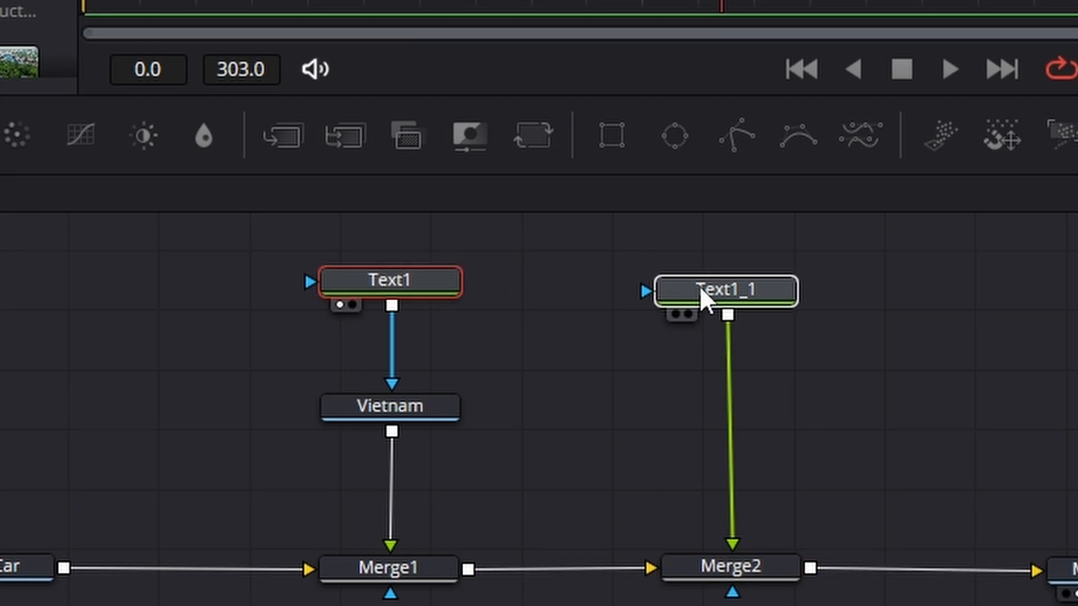
{"action": "left_click_drag", "start_coordinate": [699, 286], "coordinate": [702, 277]}
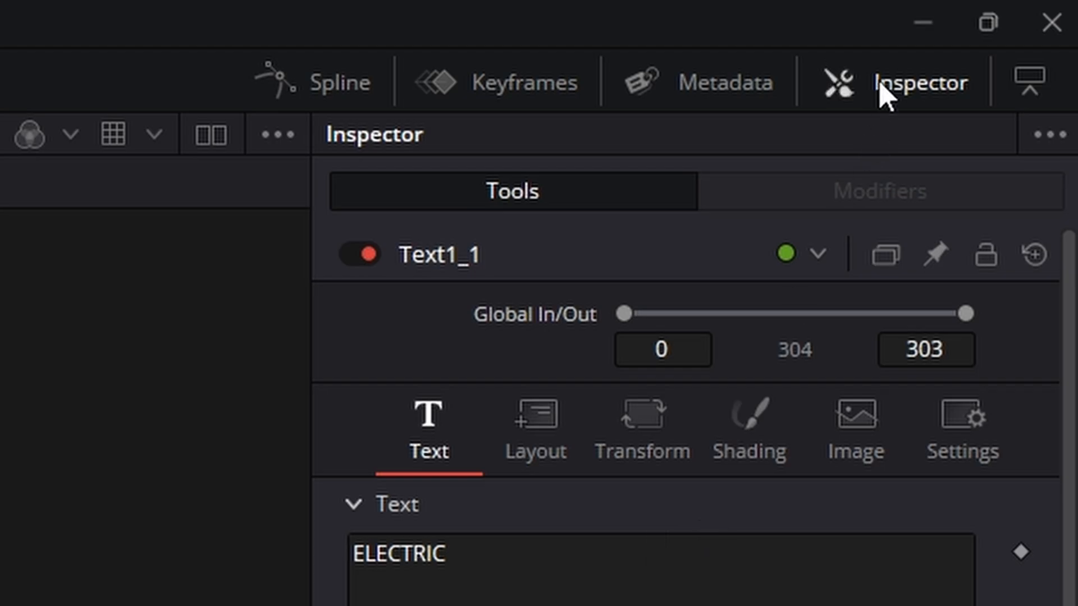
- In the shading settings of Text1_1, set the appearance of element 1 to text outline
{"action": "left_click", "coordinate": [881, 92]}
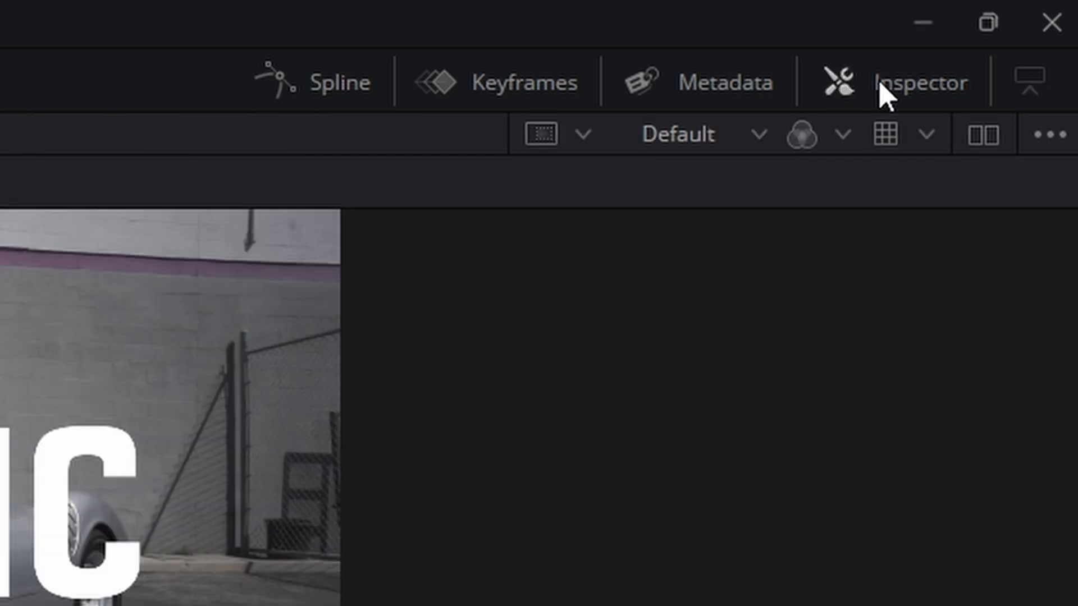
{"action": "left_click", "coordinate": [880, 92]}
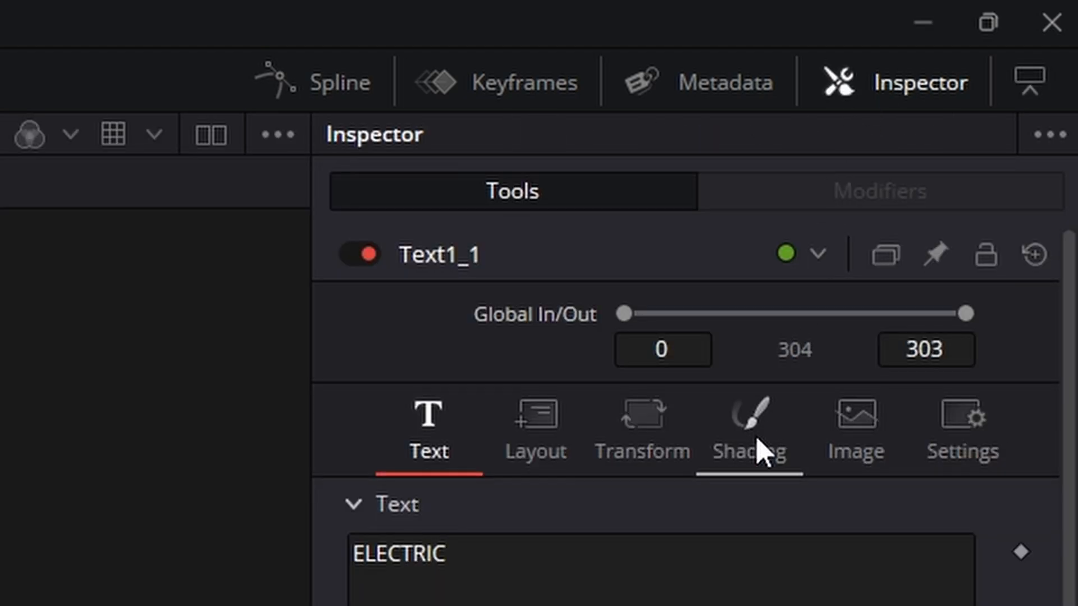
{"action": "left_click", "coordinate": [752, 455]}
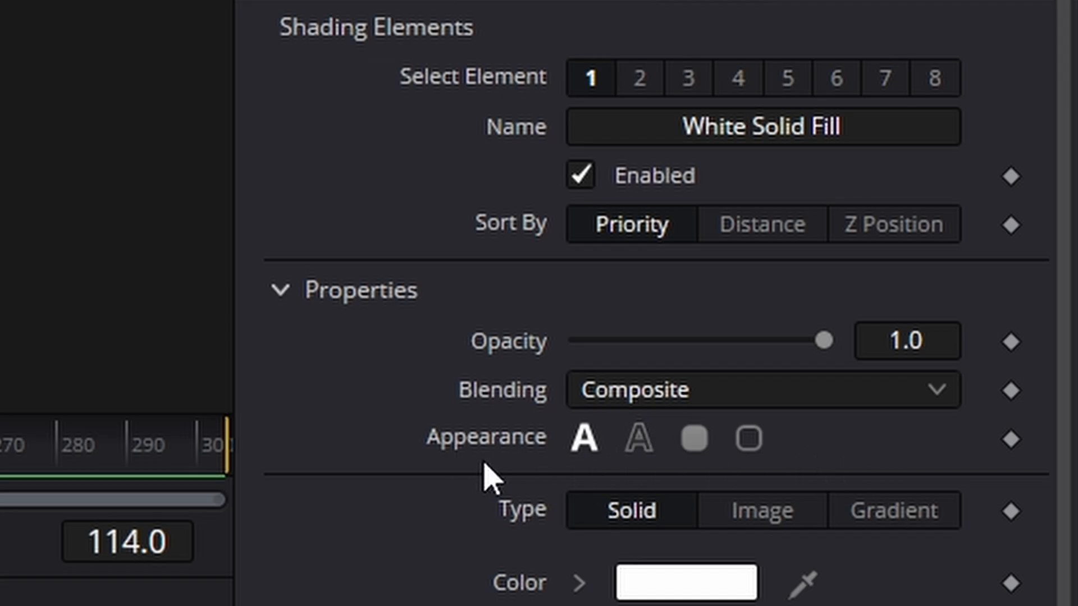
{"action": "left_click", "coordinate": [638, 439]}
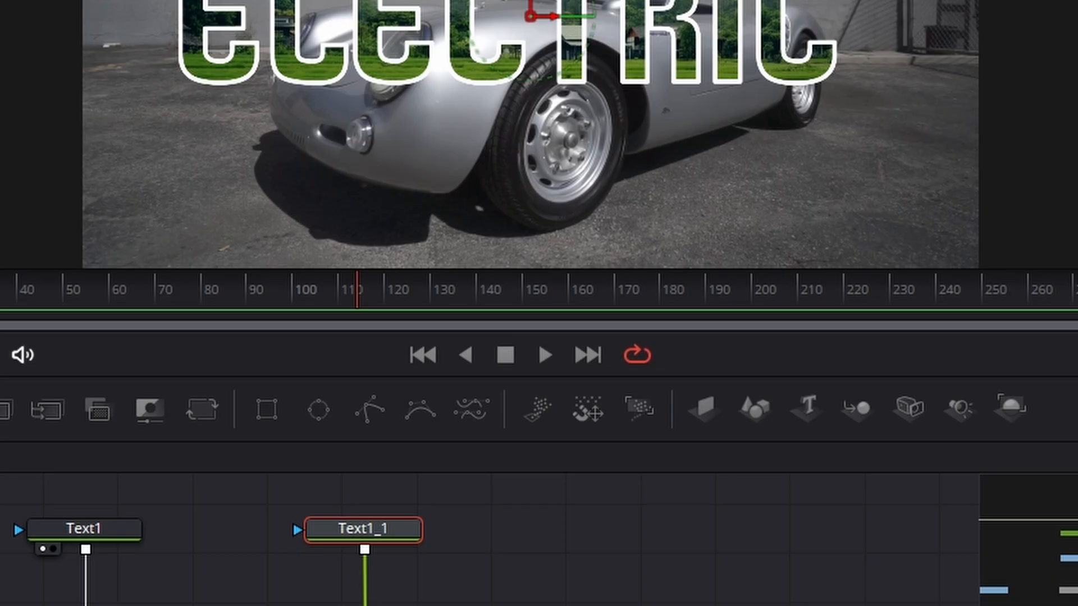
- Set the Text1_1 outline colour to bright yellow and reduce the outline thickness below 0.02
{"action": "left_click", "coordinate": [715, 263]}
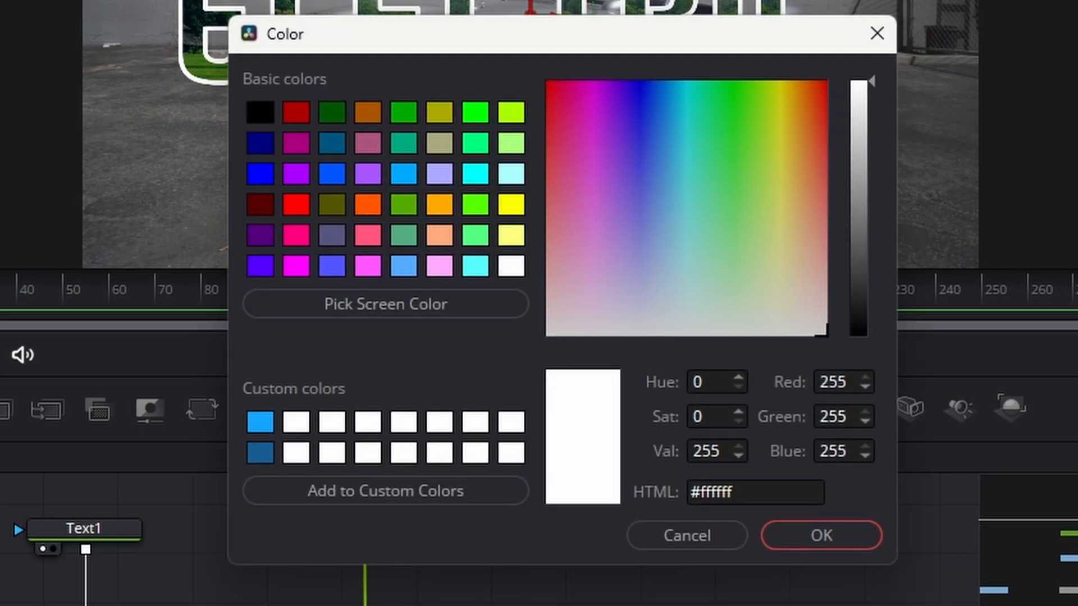
{"action": "left_click", "coordinate": [777, 114]}
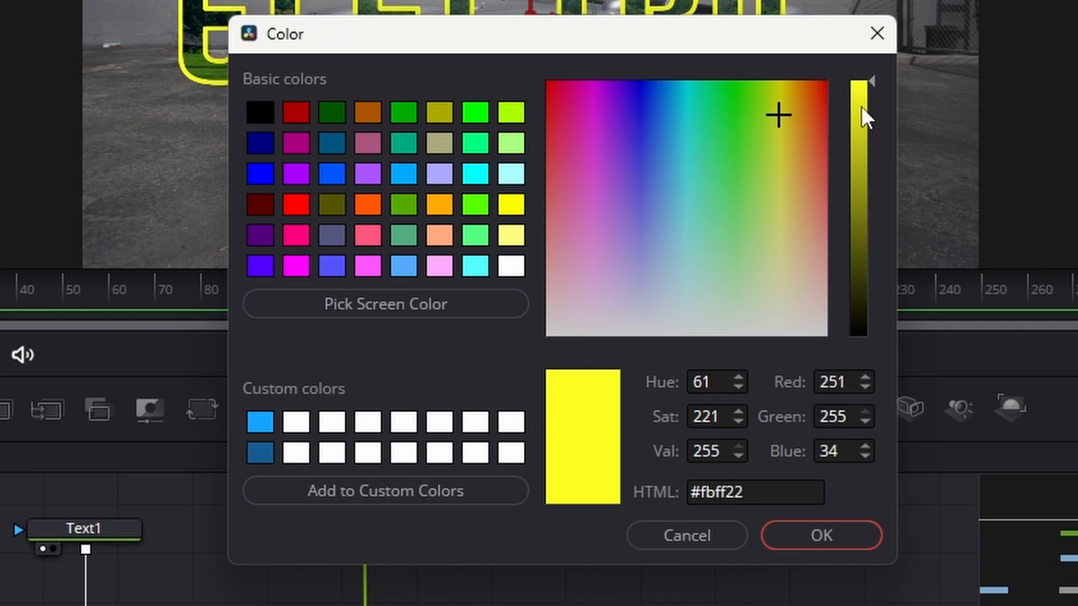
{"action": "left_click", "coordinate": [860, 88]}
{"action": "left_click", "coordinate": [860, 85]}
{"action": "left_click", "coordinate": [821, 536]}
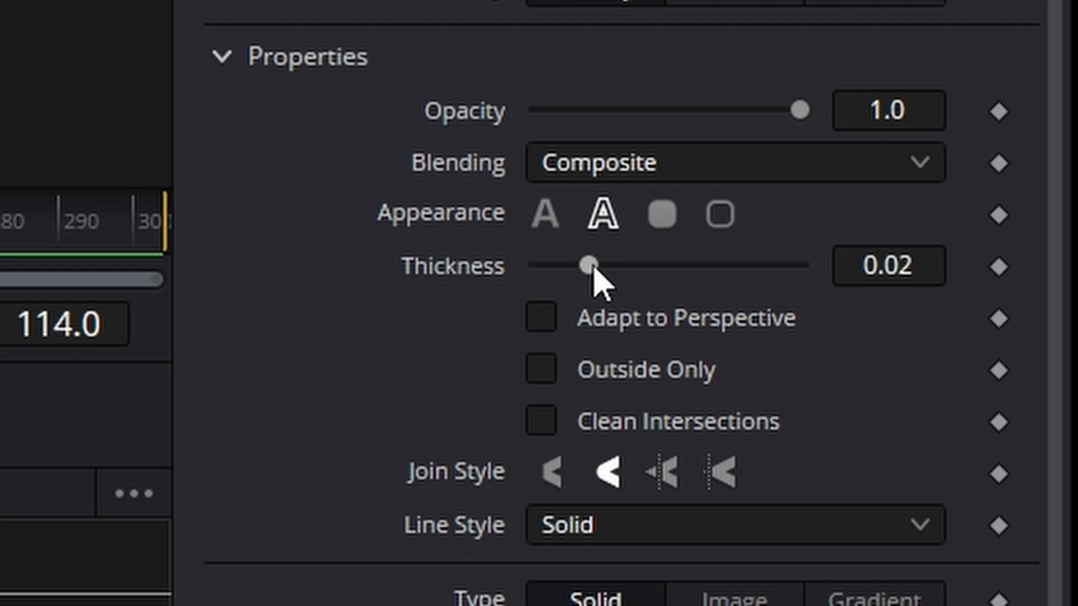
{"action": "left_click_drag", "start_coordinate": [594, 276], "coordinate": [570, 275]}
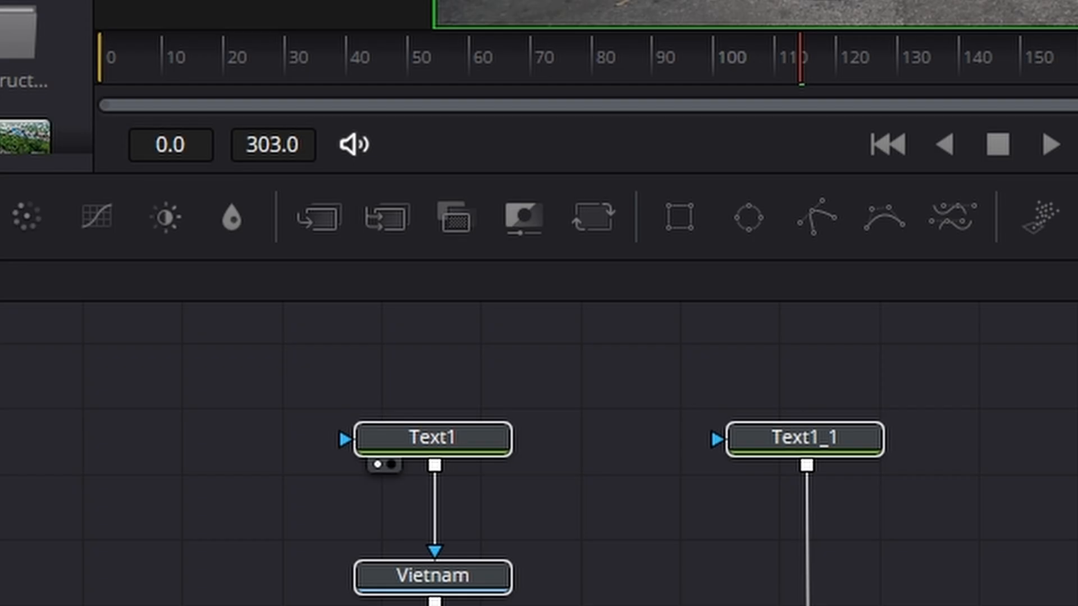
- Insert a Transform node between Text1 and Vietnam, spacing out the nodes and moving Text1_1 up level with Text1
{"action": "left_click", "coordinate": [531, 410]}
{"action": "left_click_drag", "start_coordinate": [473, 444], "coordinate": [480, 348]}
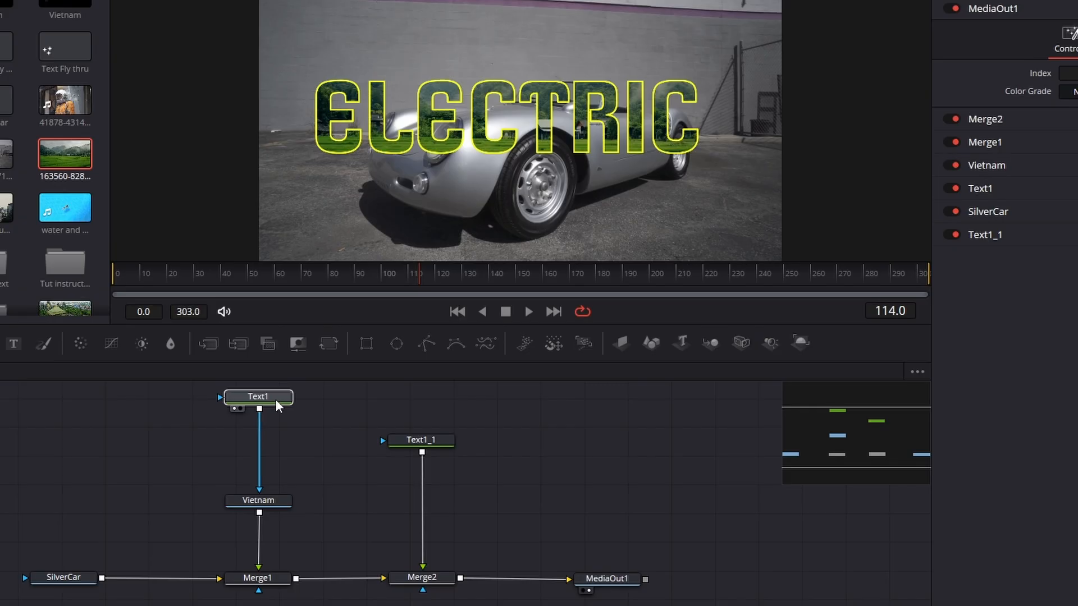
{"action": "left_click", "coordinate": [277, 405]}
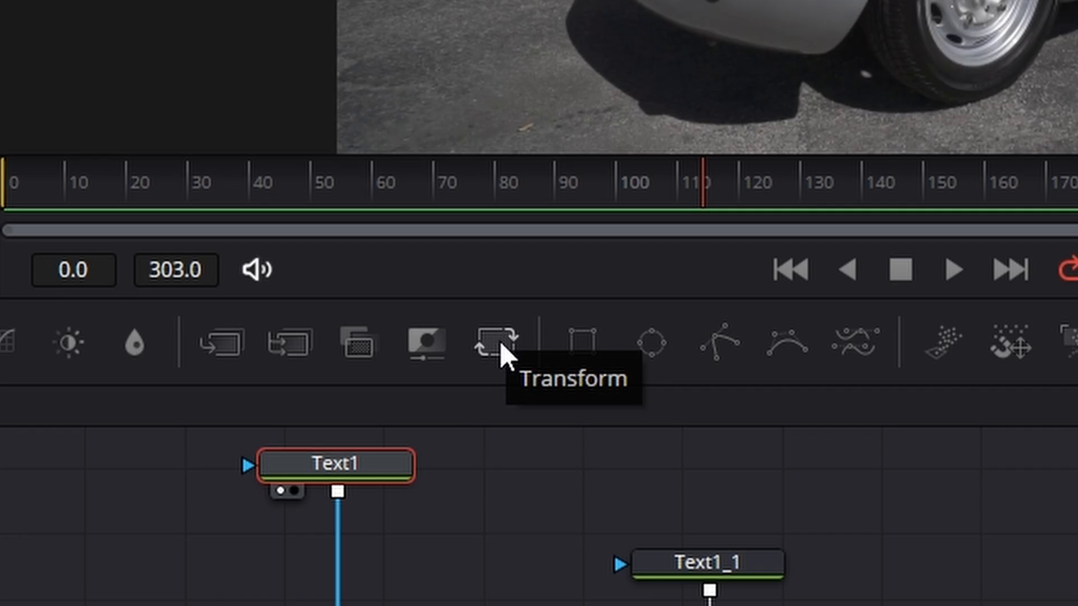
{"action": "left_click", "coordinate": [500, 342]}
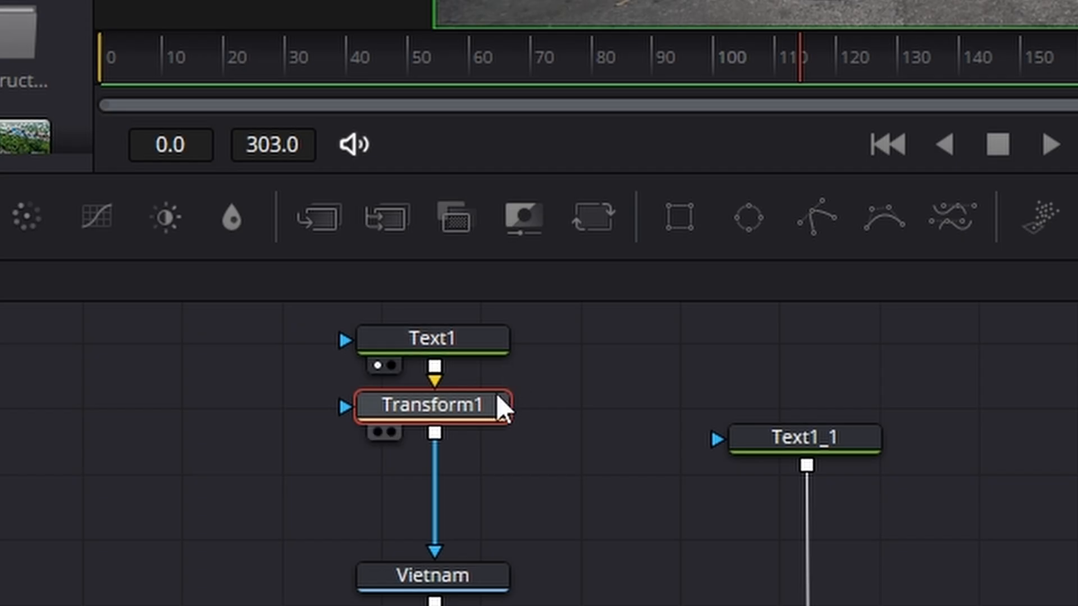
{"action": "left_click_drag", "start_coordinate": [486, 405], "coordinate": [486, 443]}
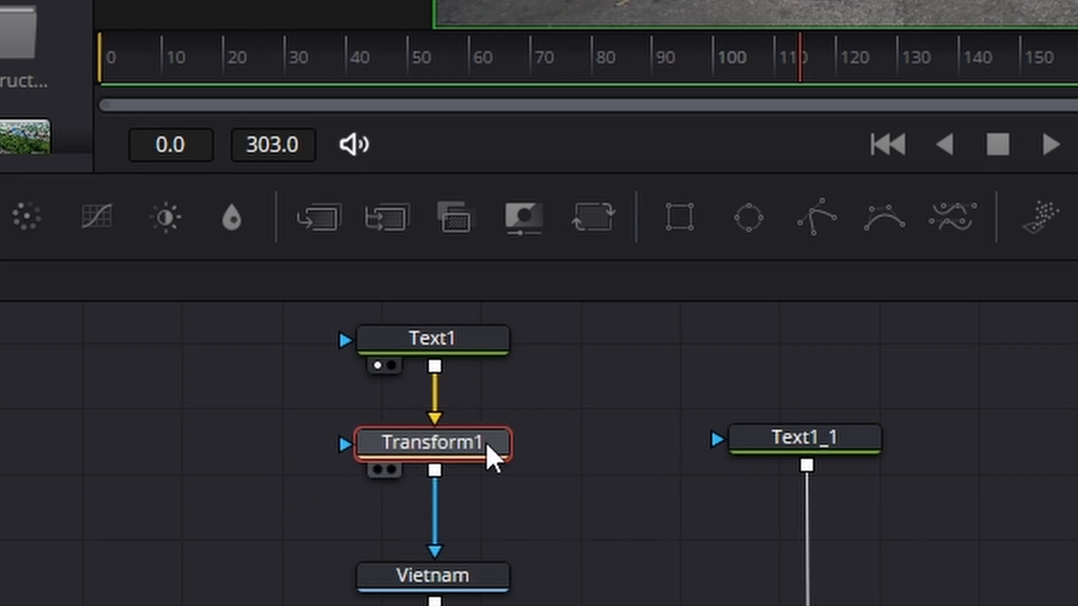
{"action": "left_click_drag", "start_coordinate": [856, 444], "coordinate": [857, 345]}
{"action": "left_click_drag", "start_coordinate": [680, 304], "coordinate": [679, 304]}
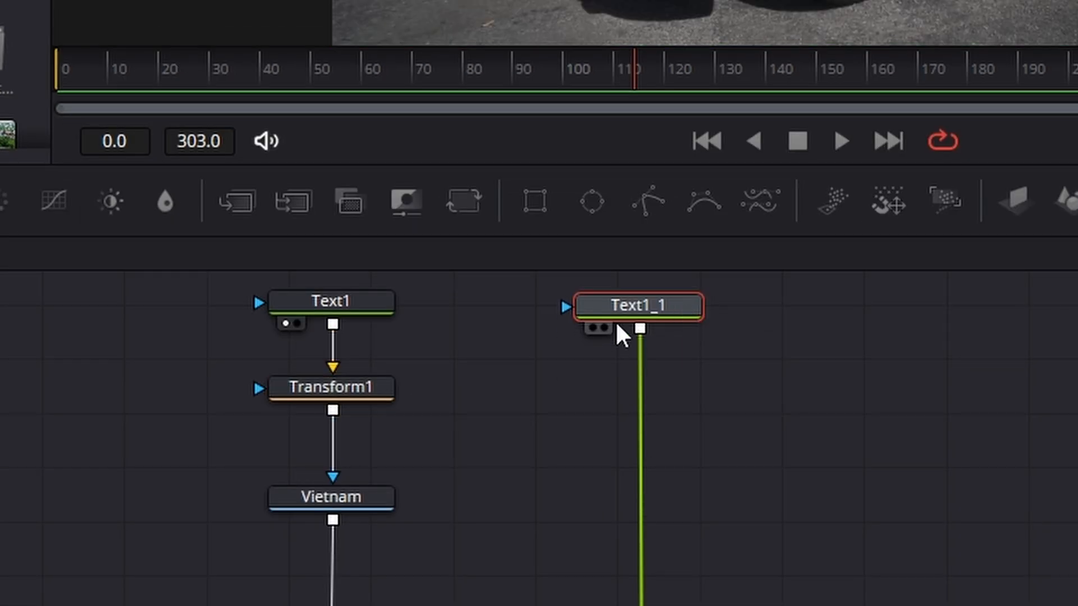
- Copy Transform1, paste it as an instance, and place the instance below Text1_1
{"action": "left_click", "coordinate": [374, 391]}
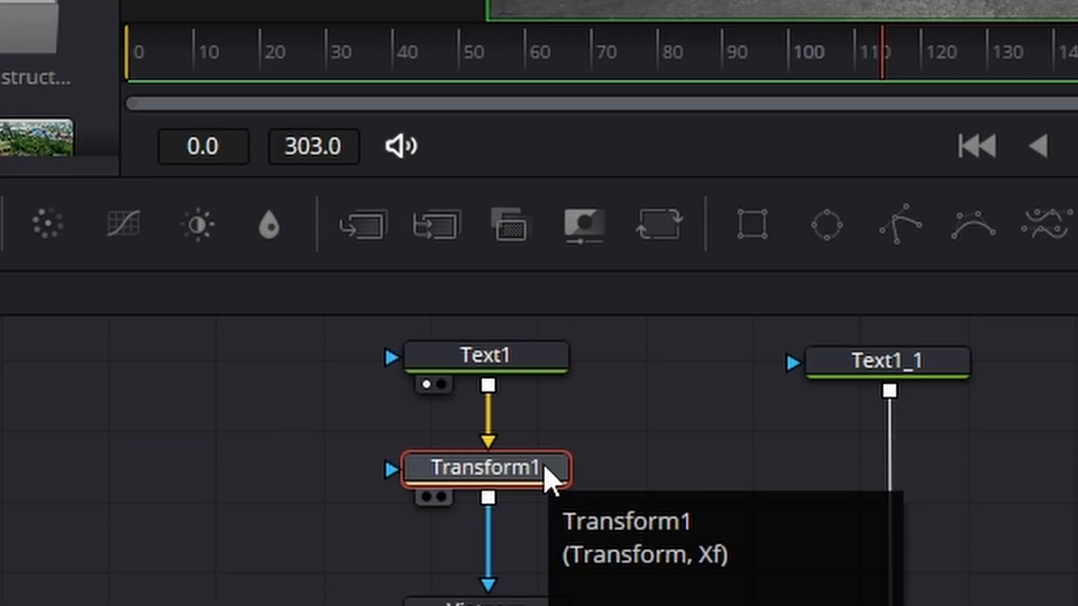
{"action": "right_click", "coordinate": [547, 478]}
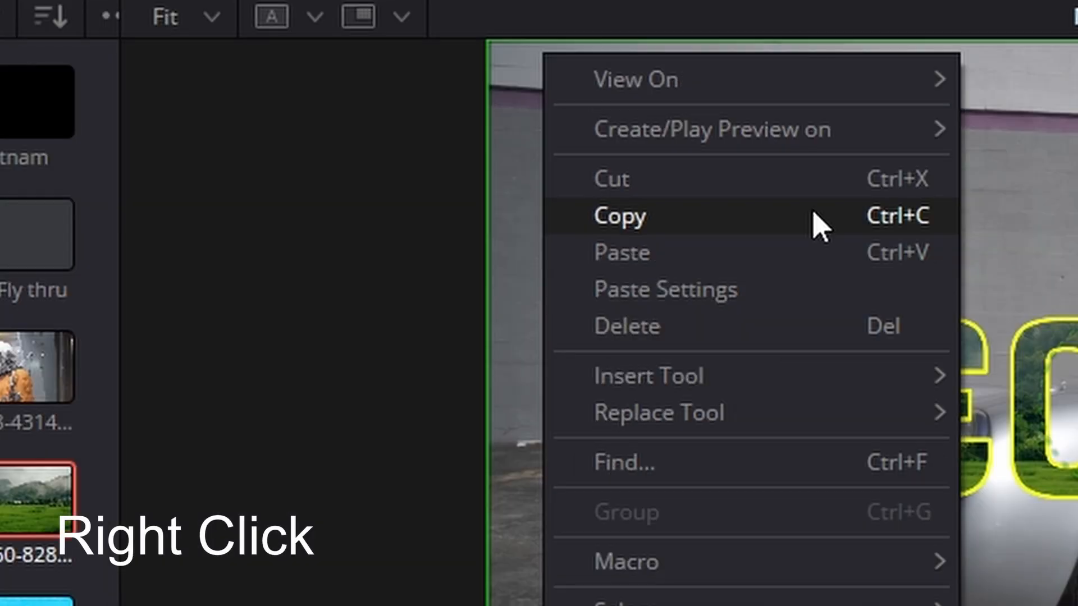
{"action": "left_click", "coordinate": [817, 223]}
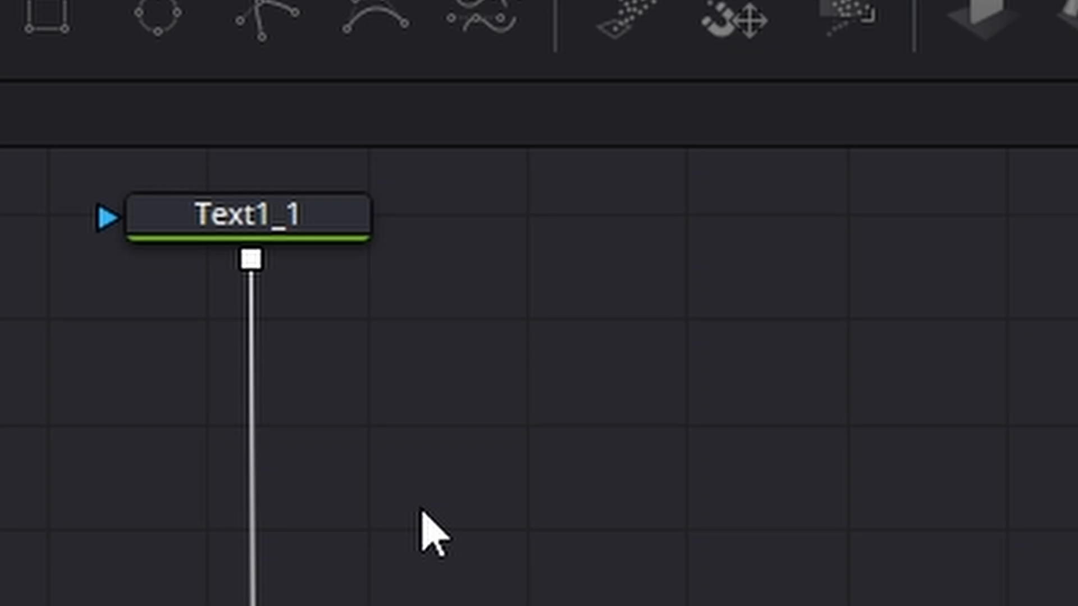
{"action": "right_click", "coordinate": [600, 485]}
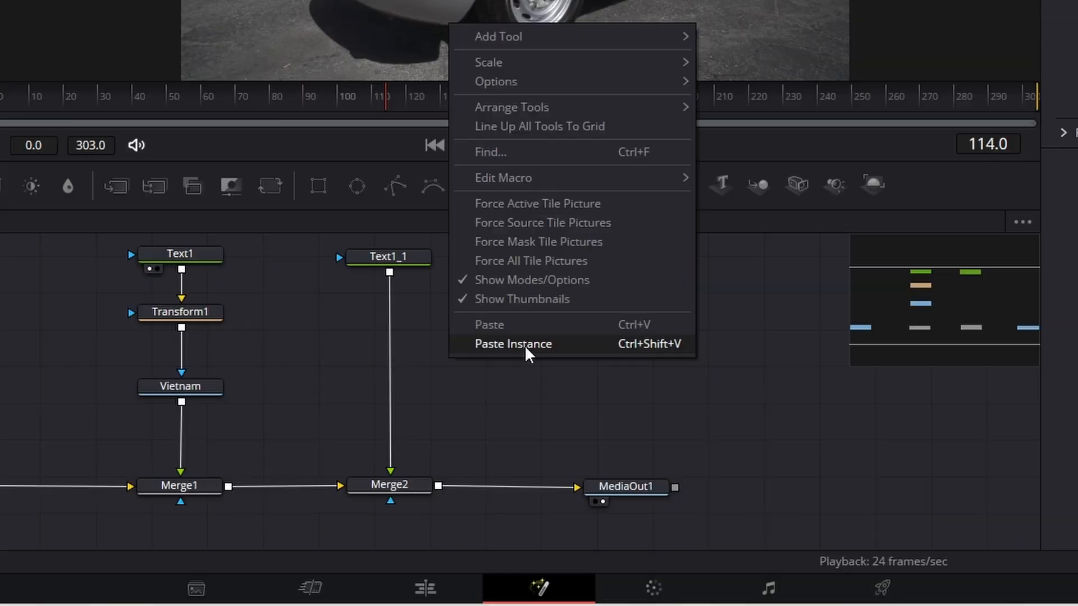
{"action": "left_click", "coordinate": [634, 465]}
{"action": "left_click_drag", "start_coordinate": [468, 353], "coordinate": [414, 320]}
- Reroute Text1_1 through the Transform instance into the Merge2 foreground input and line up the nodes
{"action": "left_click_drag", "start_coordinate": [392, 471], "coordinate": [508, 310]}
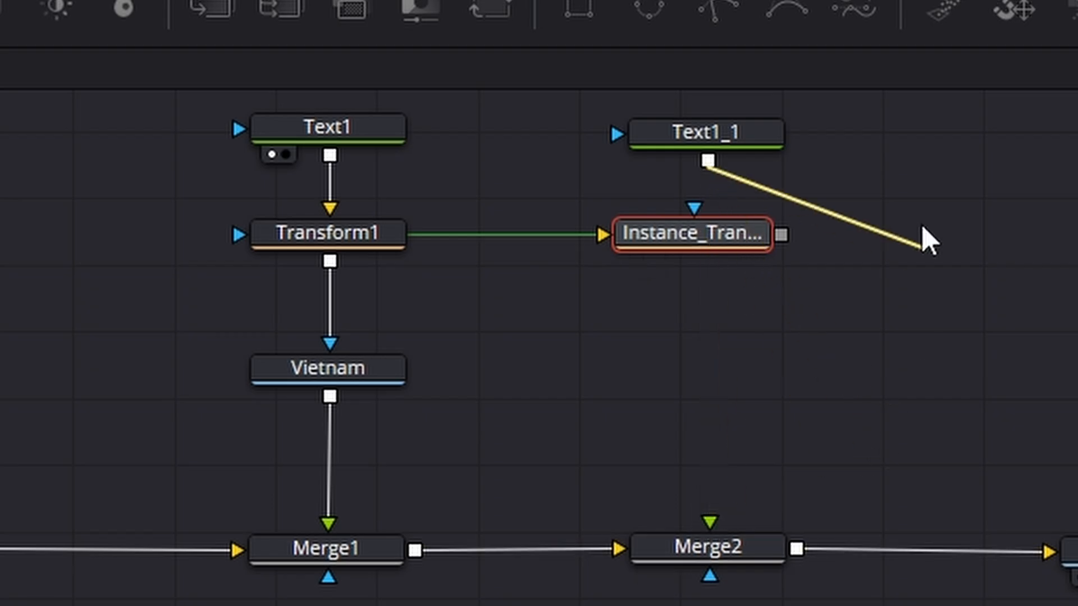
{"action": "left_click_drag", "start_coordinate": [922, 227], "coordinate": [705, 230]}
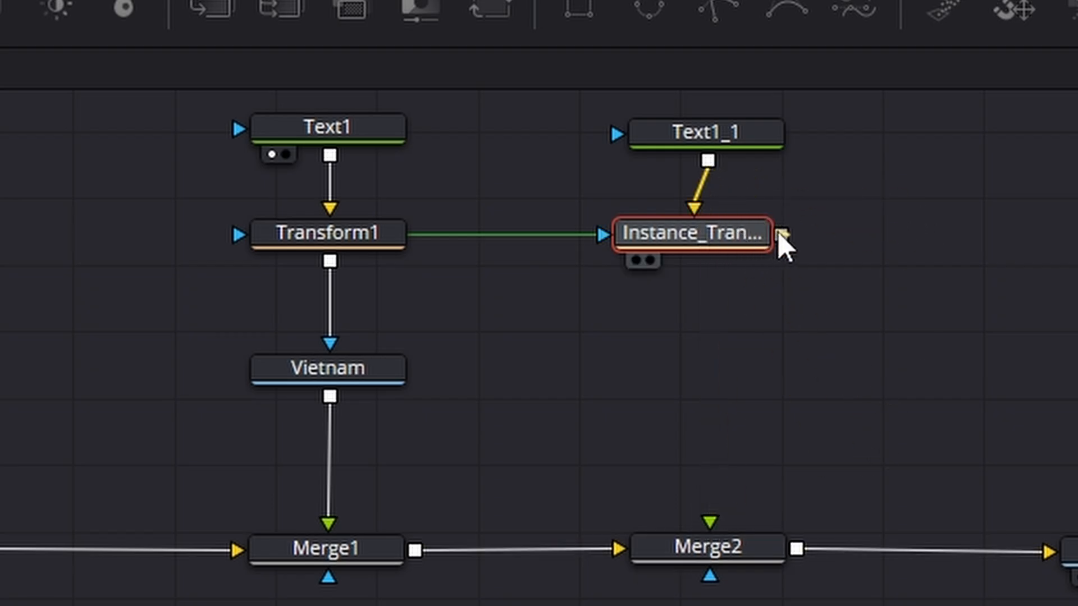
{"action": "left_click_drag", "start_coordinate": [779, 235], "coordinate": [727, 552]}
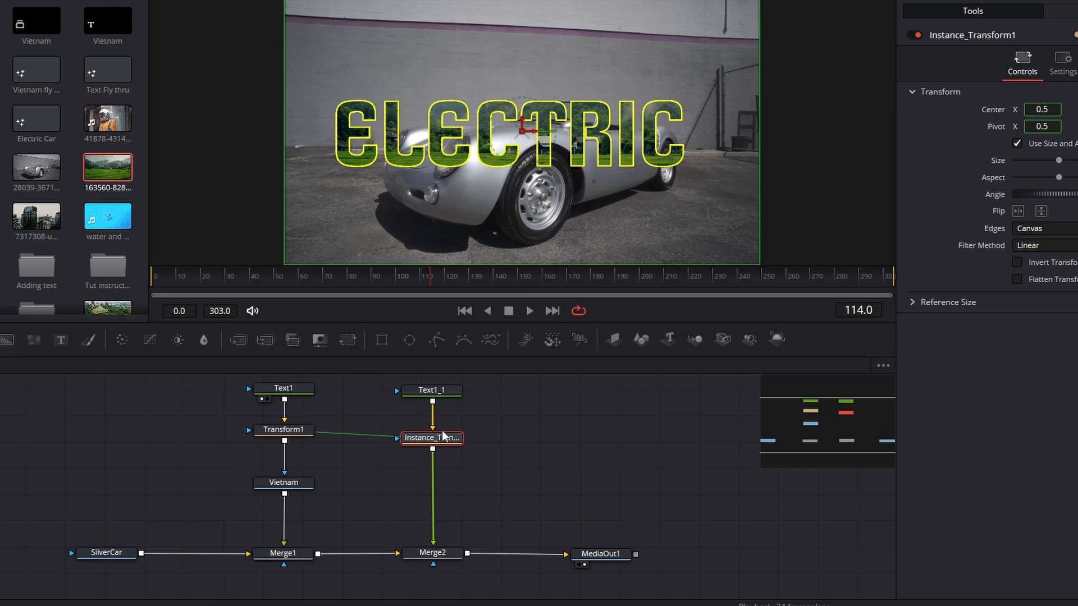
{"action": "left_click", "coordinate": [441, 391]}
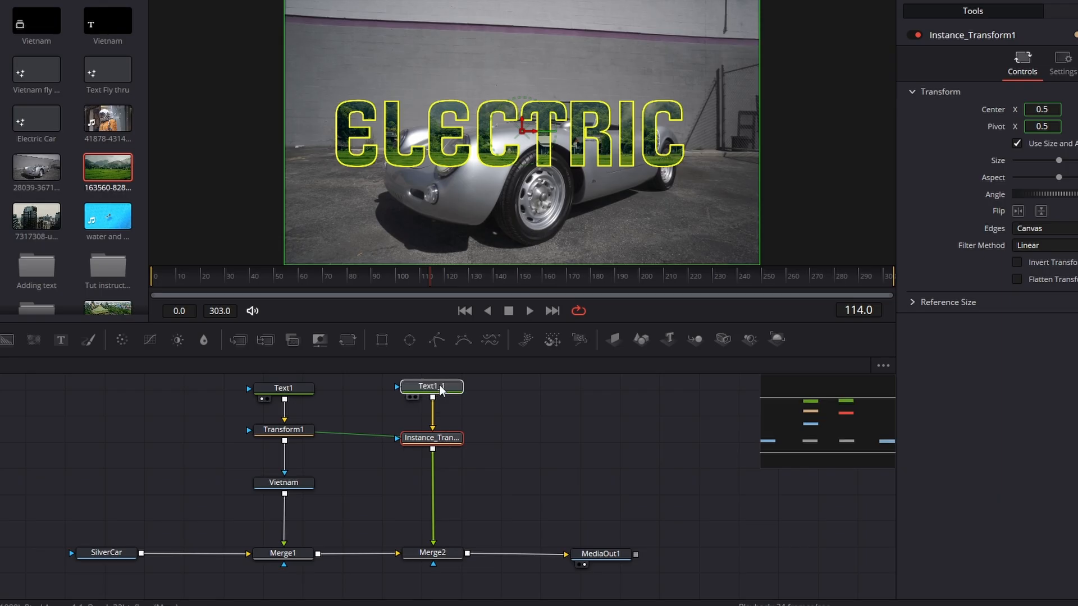
{"action": "left_click", "coordinate": [441, 443]}
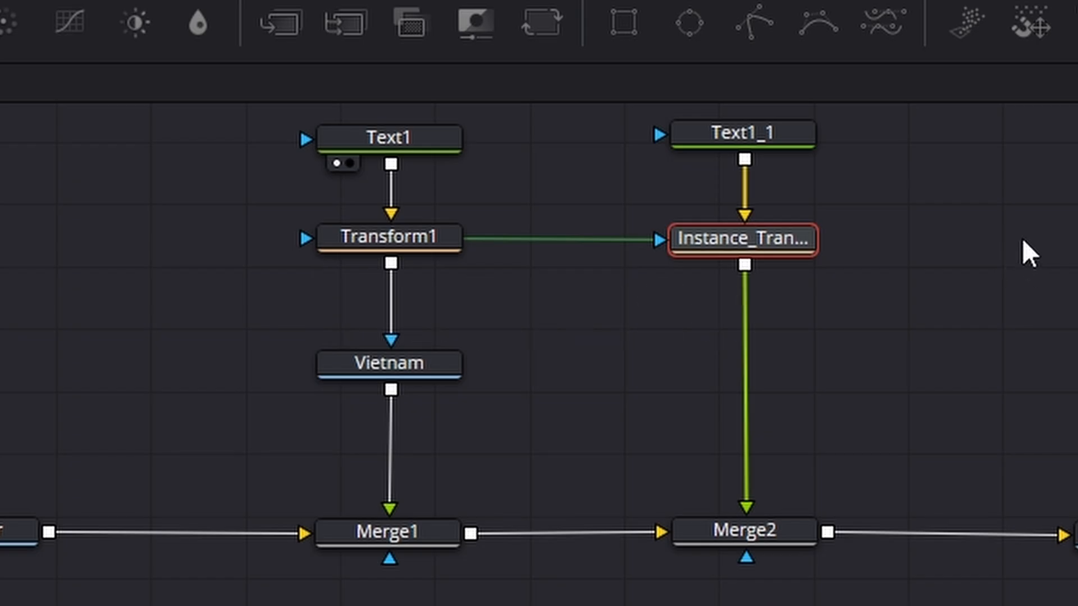
- Select Transform1 and test its Size control on both linked text layers, then scrub the timeline
{"action": "left_click", "coordinate": [400, 242]}
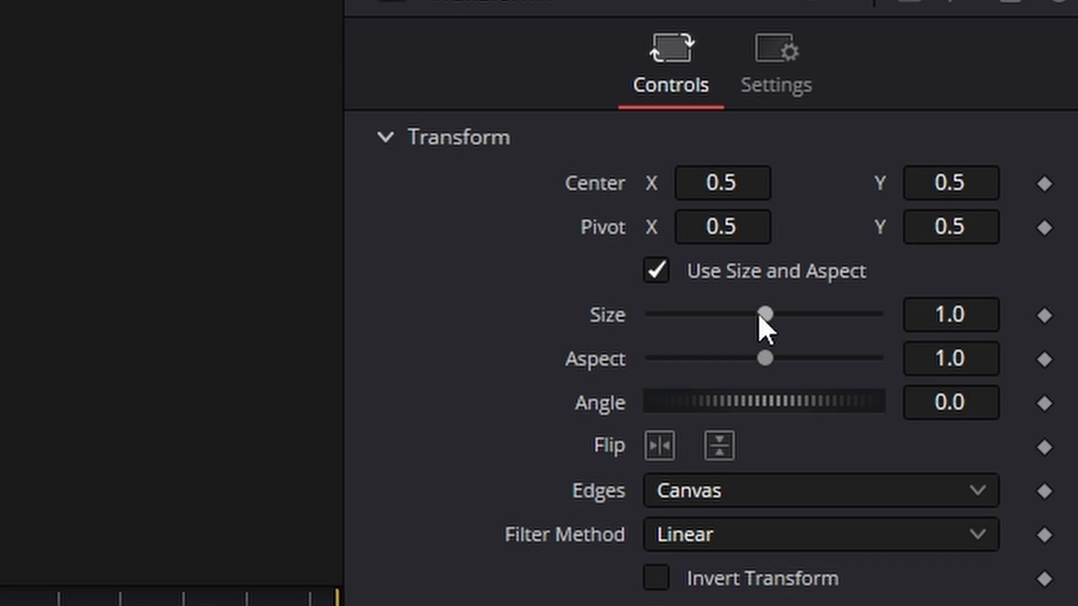
{"action": "left_click_drag", "start_coordinate": [763, 317], "coordinate": [799, 317]}
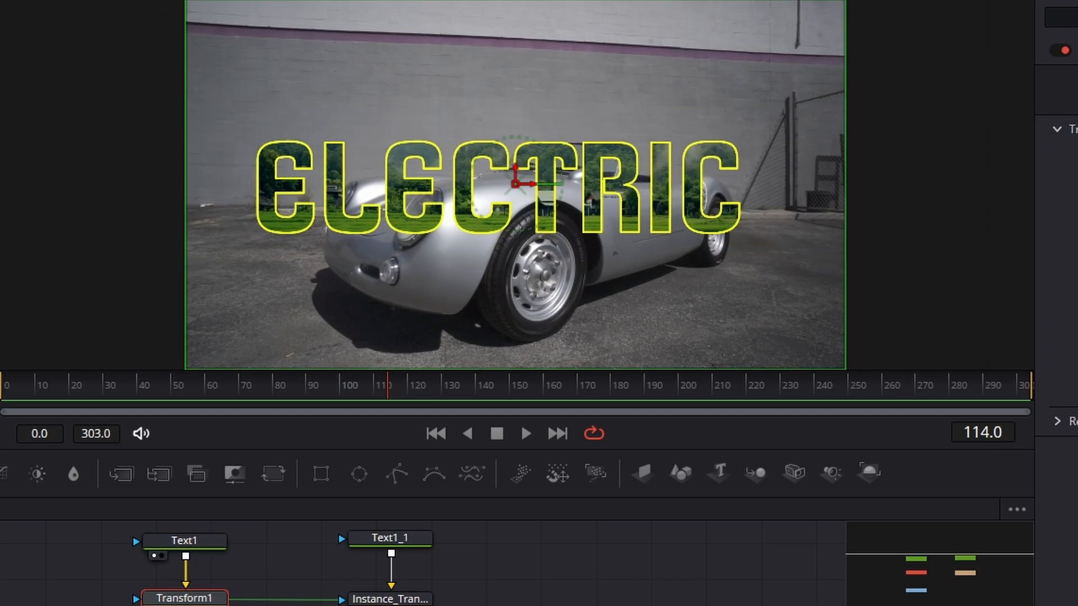
{"action": "left_click", "coordinate": [441, 390]}
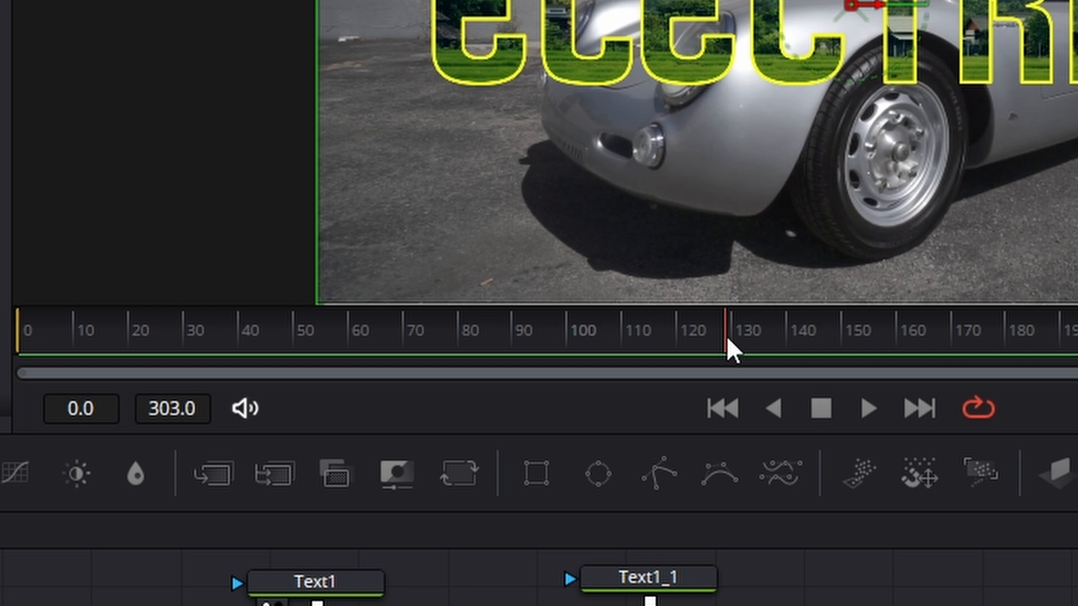
{"action": "left_click_drag", "start_coordinate": [400, 350], "coordinate": [571, 356]}
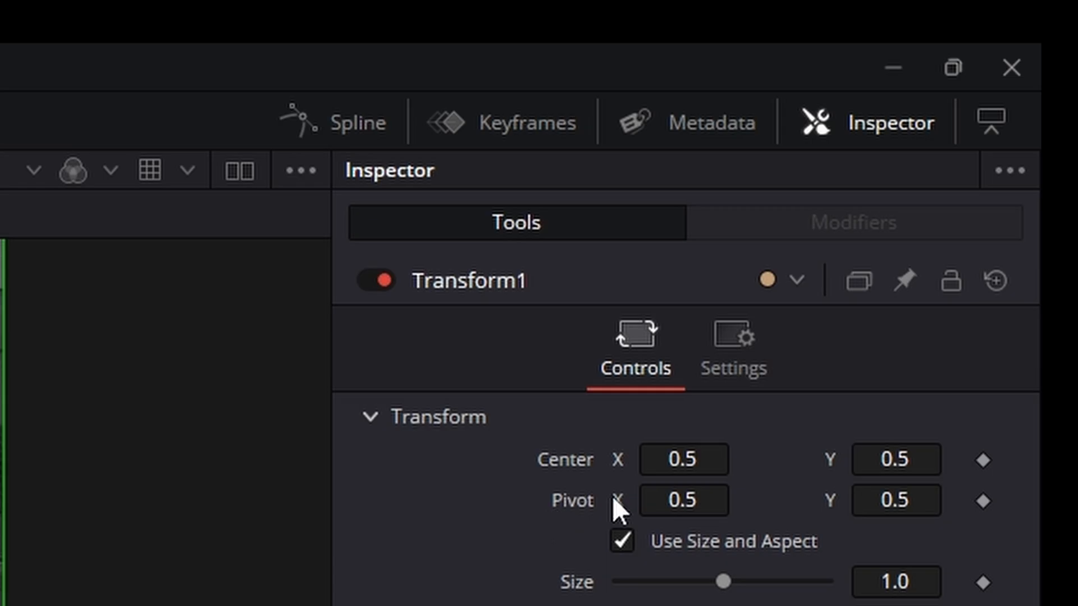
- Show the Transform1 settings in the Inspector and keyframe Center and Size at frames 100 and 120
{"action": "left_click", "coordinate": [877, 121]}
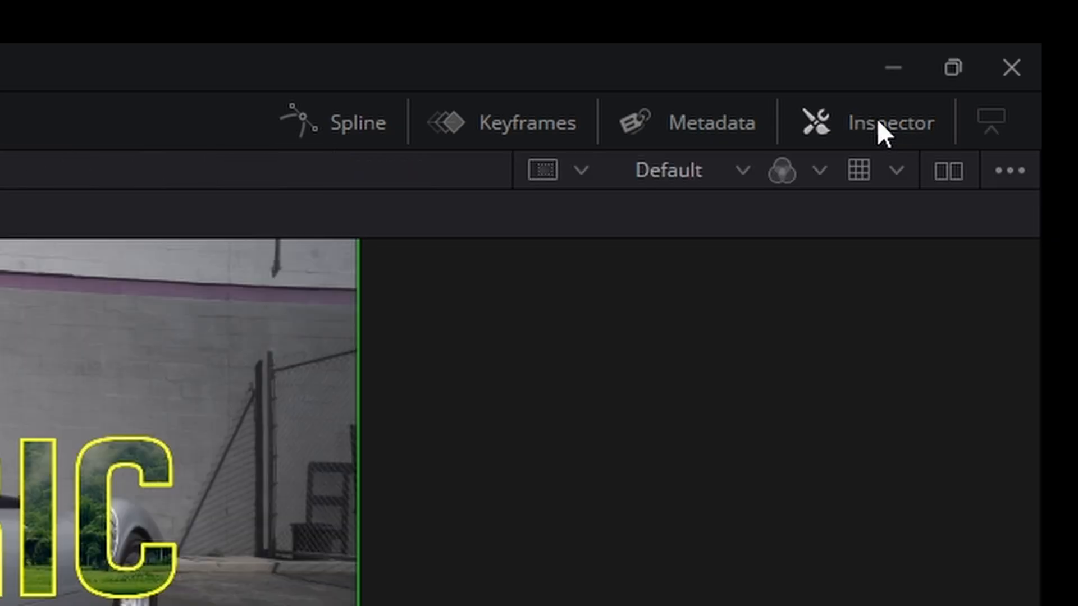
{"action": "left_click", "coordinate": [876, 120]}
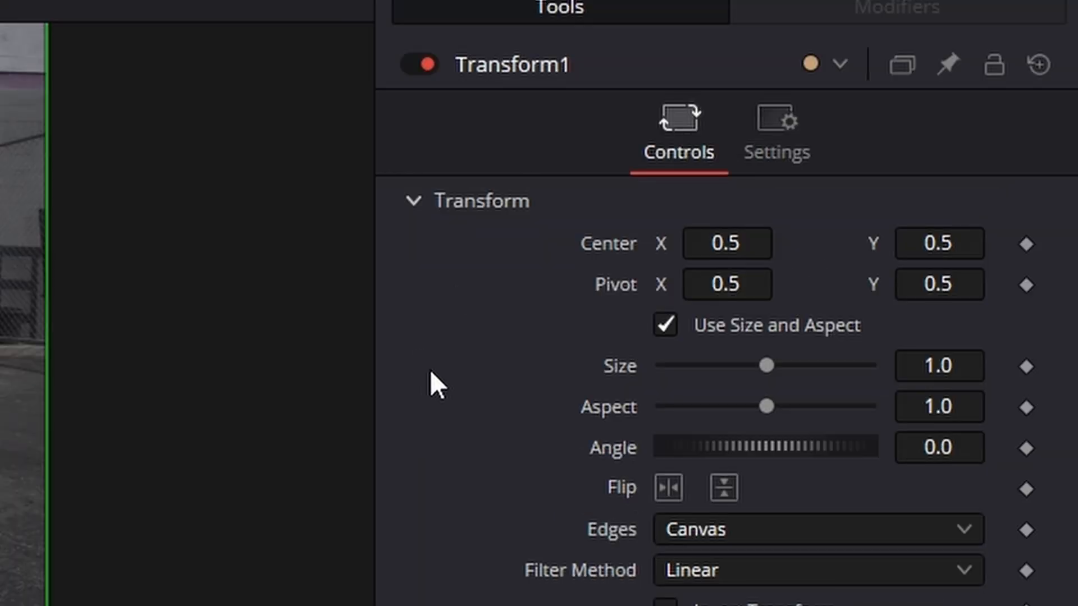
{"action": "left_click", "coordinate": [1026, 367]}
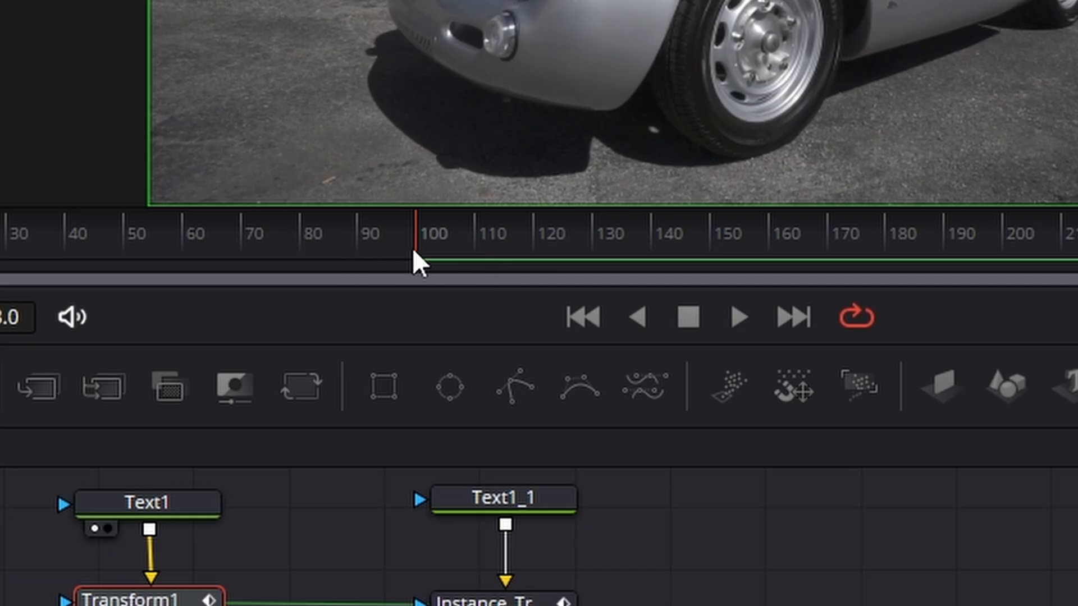
{"action": "left_click", "coordinate": [534, 252]}
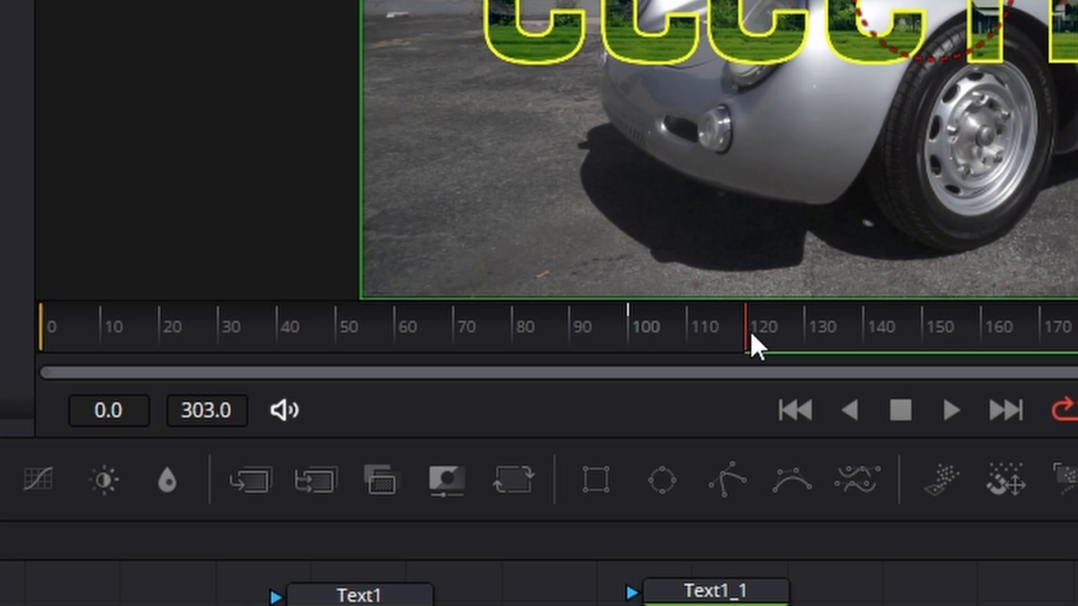
- At the start of the timeline, reduce the Transform1 Size to its minimum and play back the text growing in
{"action": "left_click_drag", "start_coordinate": [750, 331], "coordinate": [48, 355]}
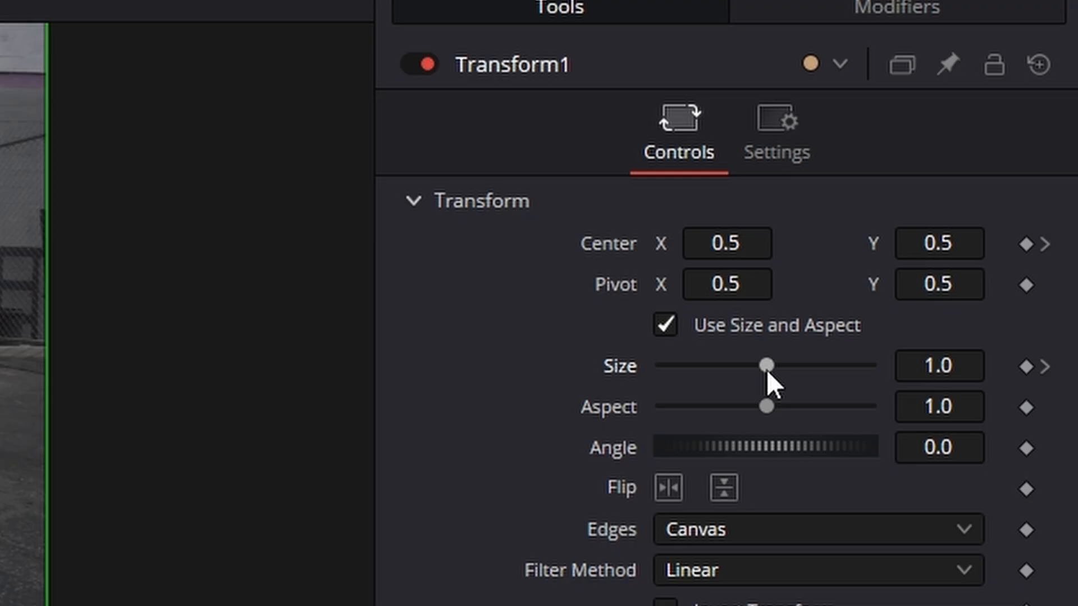
{"action": "left_click_drag", "start_coordinate": [766, 365], "coordinate": [563, 380]}
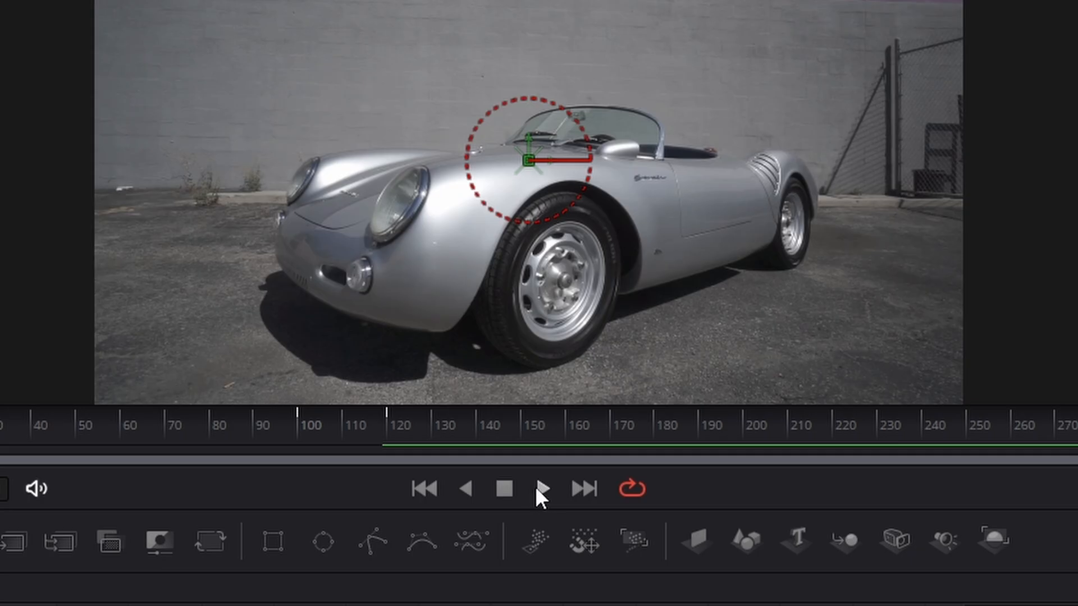
{"action": "left_click", "coordinate": [542, 488]}
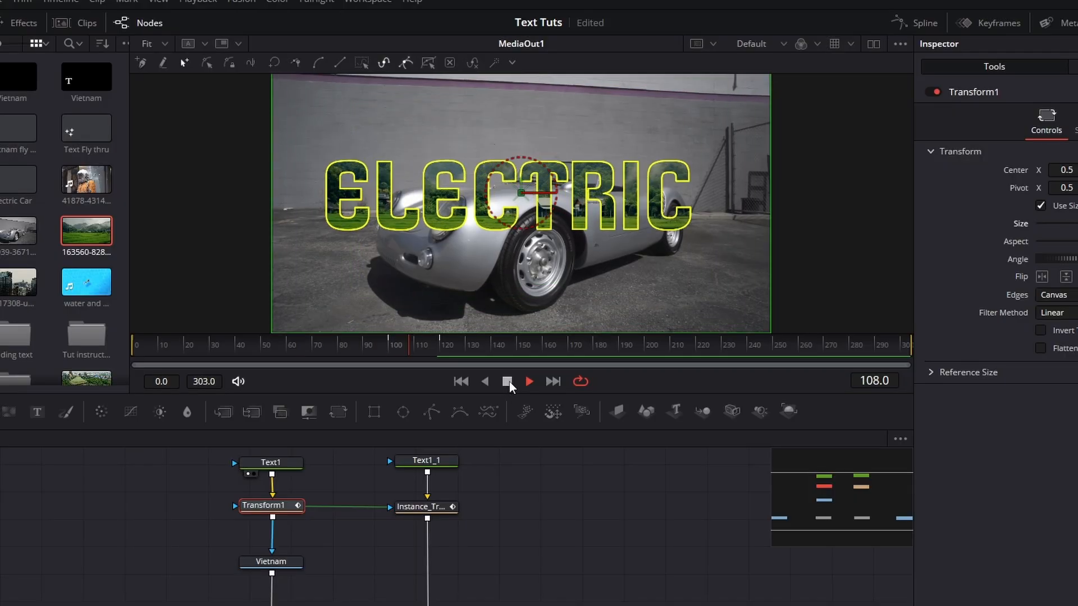
{"action": "left_click", "coordinate": [508, 382]}
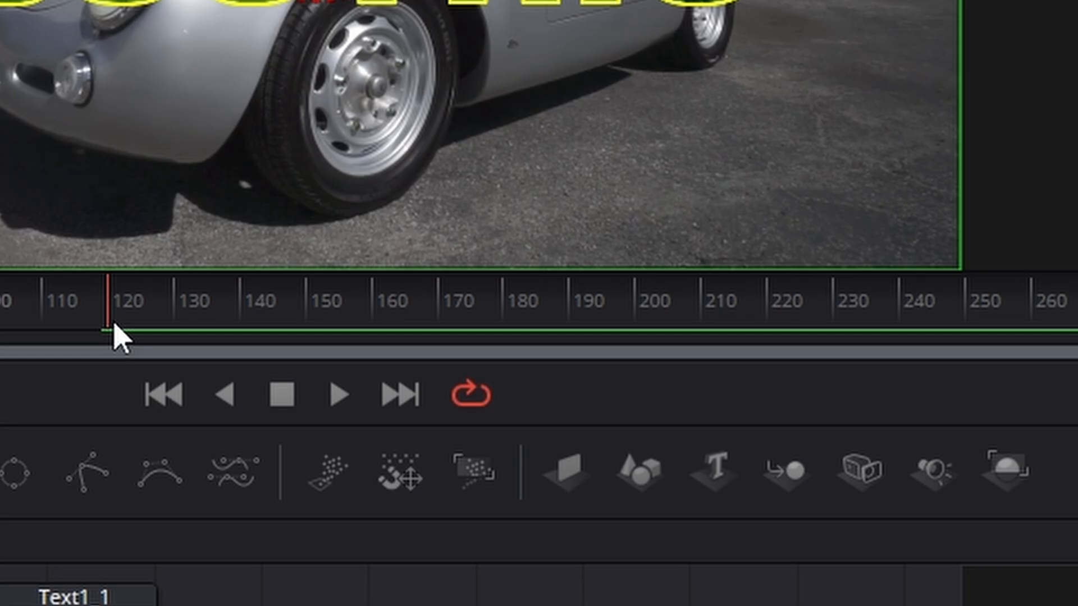
- At frame 200, raise the Transform1 Size to about 6.1 and shift Center X to about 0.697
{"action": "left_click_drag", "start_coordinate": [442, 352], "coordinate": [593, 359]}
{"action": "left_click_drag", "start_coordinate": [505, 339], "coordinate": [634, 341]}
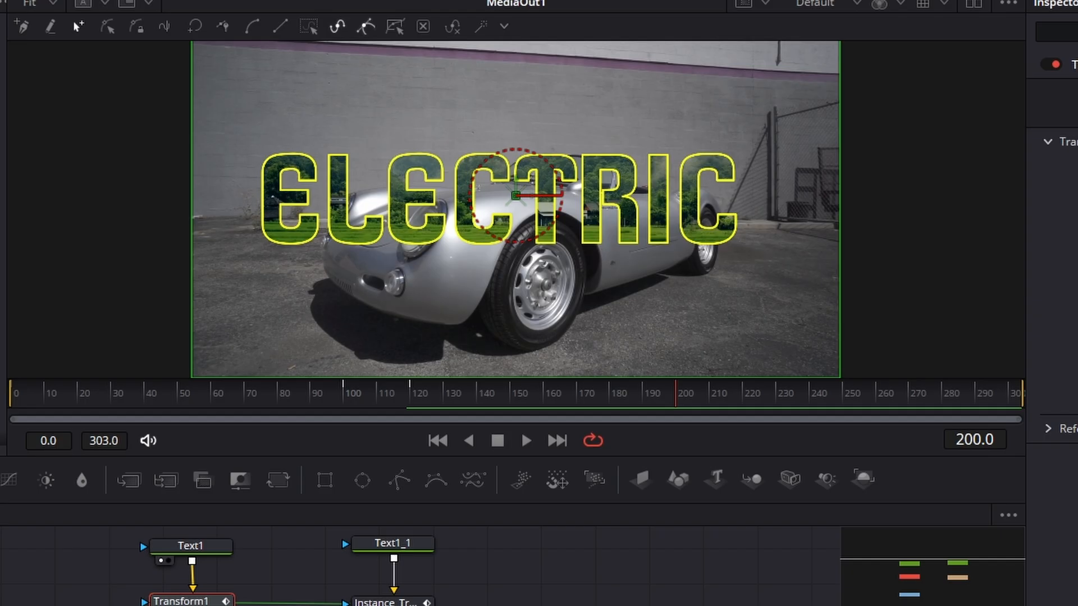
{"action": "left_click_drag", "start_coordinate": [669, 113], "coordinate": [700, 113]}
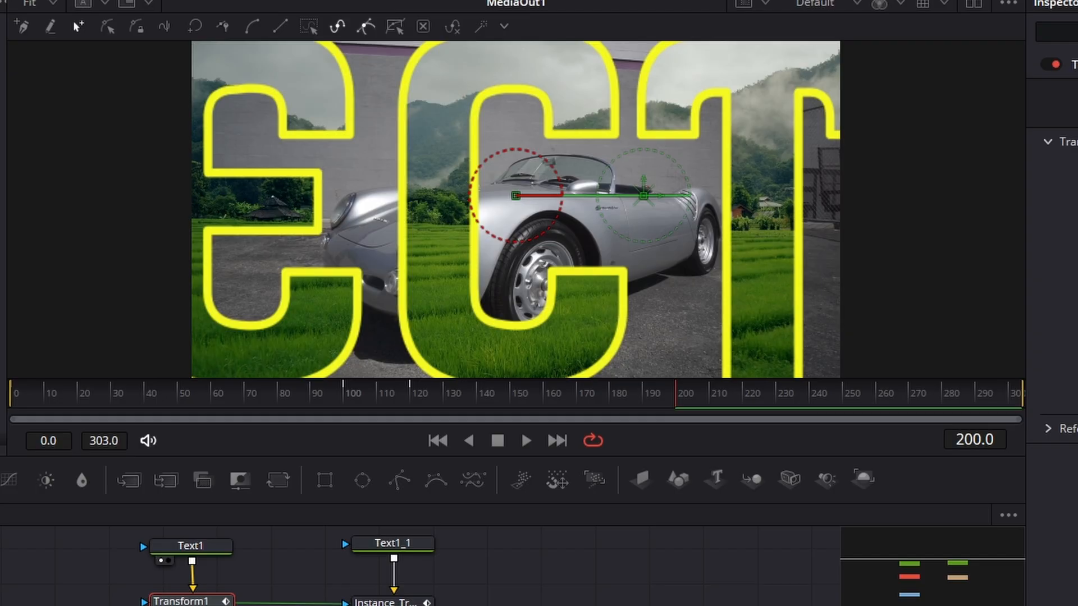
{"action": "left_click_drag", "start_coordinate": [768, 268], "coordinate": [773, 268]}
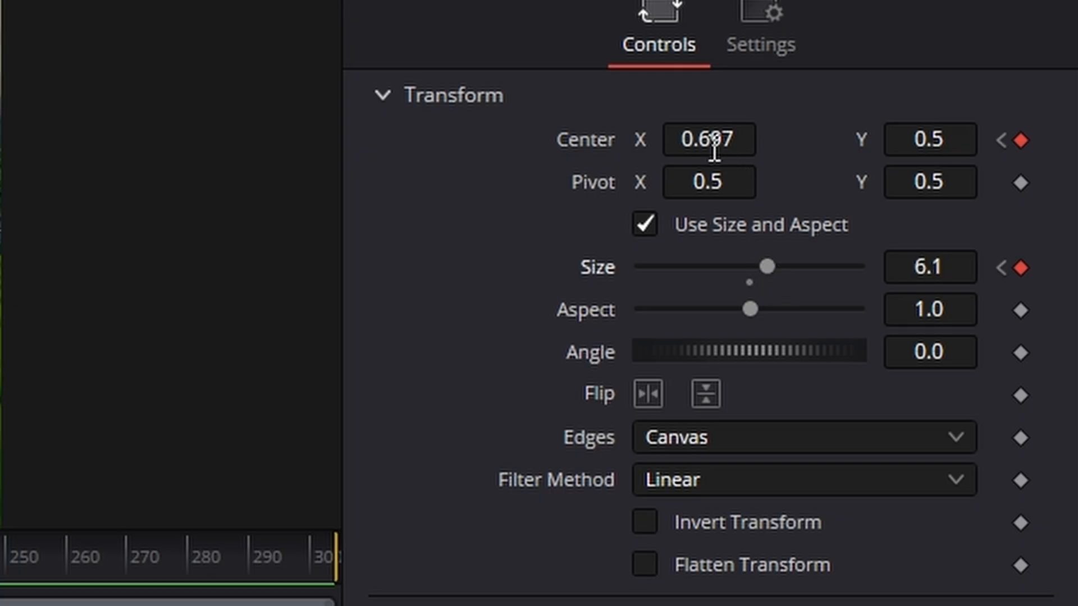
- Keep enlarging Transform1 and shifting it sideways at frame 200, up to Size 33.0 and Center X 3.139
{"action": "left_click_drag", "start_coordinate": [714, 146], "coordinate": [717, 187]}
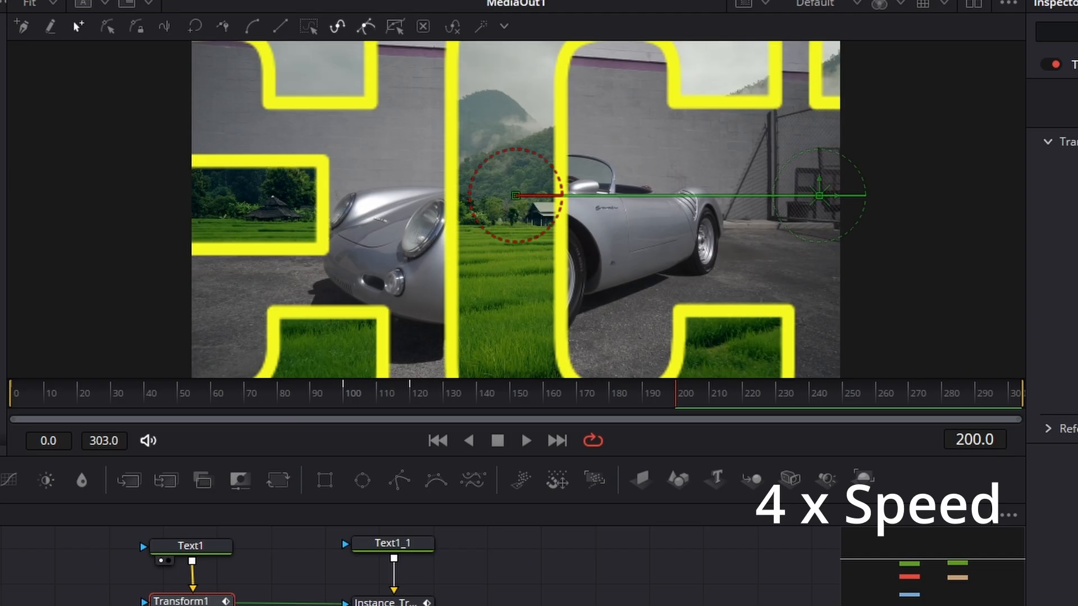
{"action": "left_click_drag", "start_coordinate": [767, 267], "coordinate": [783, 267]}
{"action": "left_click_drag", "start_coordinate": [709, 139], "coordinate": [919, 139]}
{"action": "left_click_drag", "start_coordinate": [709, 139], "coordinate": [841, 139]}
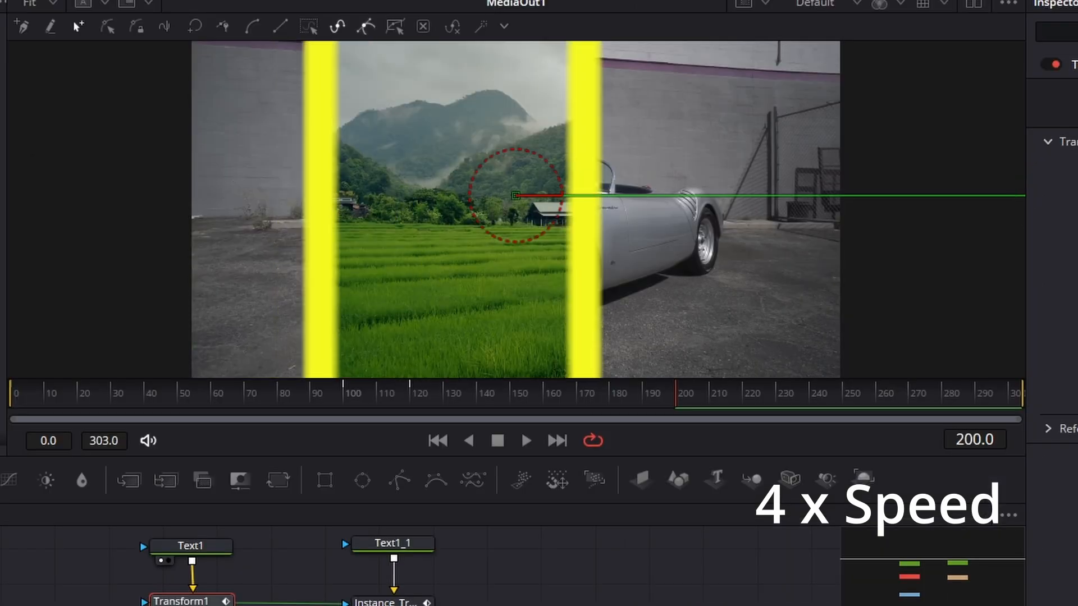
{"action": "left_click_drag", "start_coordinate": [837, 332], "coordinate": [849, 332]}
{"action": "left_click_drag", "start_coordinate": [748, 195], "coordinate": [877, 195]}
{"action": "left_click_drag", "start_coordinate": [793, 407], "coordinate": [808, 406]}
{"action": "left_click_drag", "start_coordinate": [651, 179], "coordinate": [901, 179]}
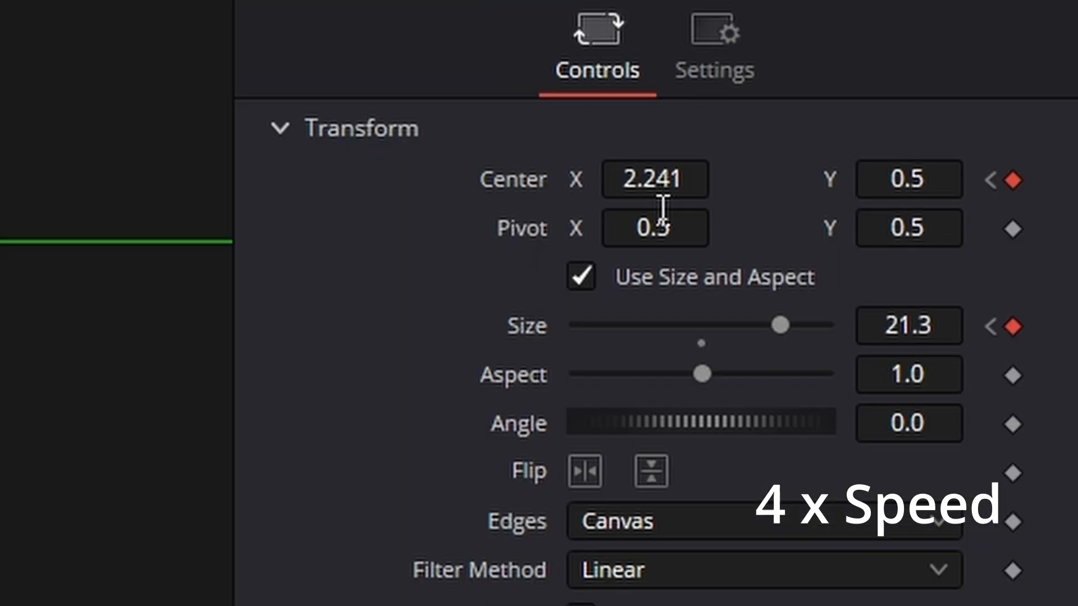
{"action": "left_click_drag", "start_coordinate": [780, 325], "coordinate": [802, 325]}
{"action": "left_click_drag", "start_coordinate": [655, 179], "coordinate": [904, 179]}
{"action": "left_click_drag", "start_coordinate": [802, 325], "coordinate": [823, 325]}
{"action": "left_click_drag", "start_coordinate": [655, 179], "coordinate": [892, 179]}
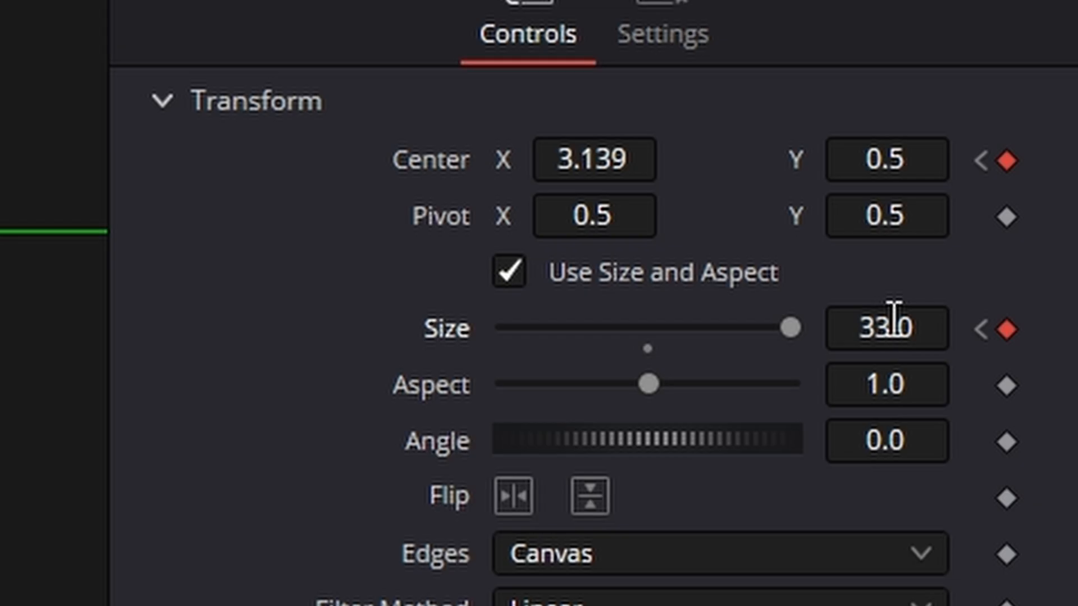
- Raise the Transform1 Size beyond 41.89 with Center X at 3.882 at frame 200, and play back the zoom
{"action": "left_click", "coordinate": [892, 316]}
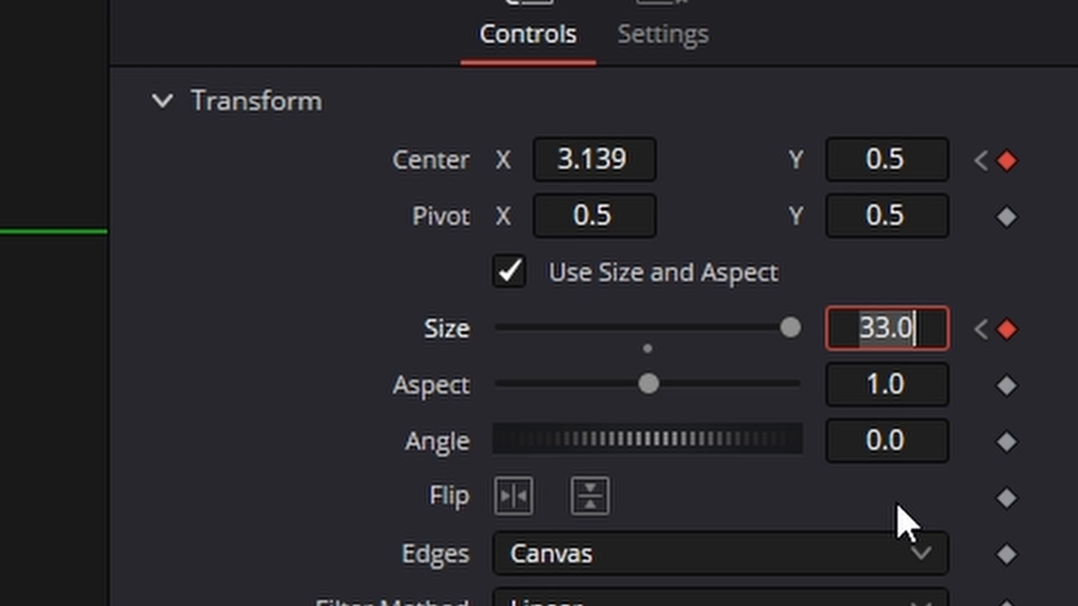
{"action": "type", "text": "41.89"}
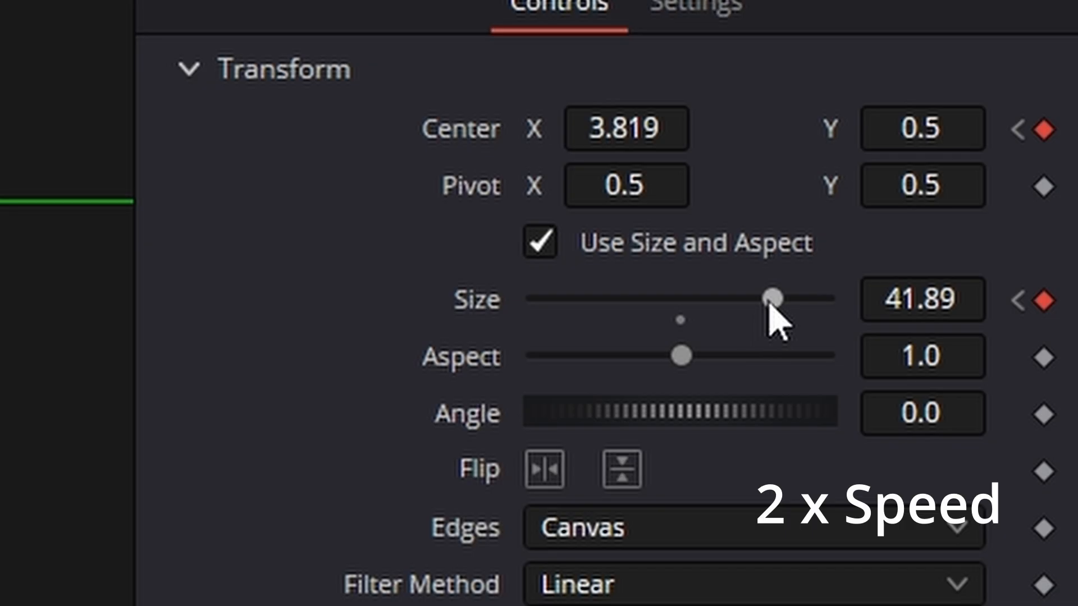
{"action": "left_click_drag", "start_coordinate": [768, 302], "coordinate": [788, 297]}
{"action": "left_click_drag", "start_coordinate": [625, 129], "coordinate": [659, 128]}
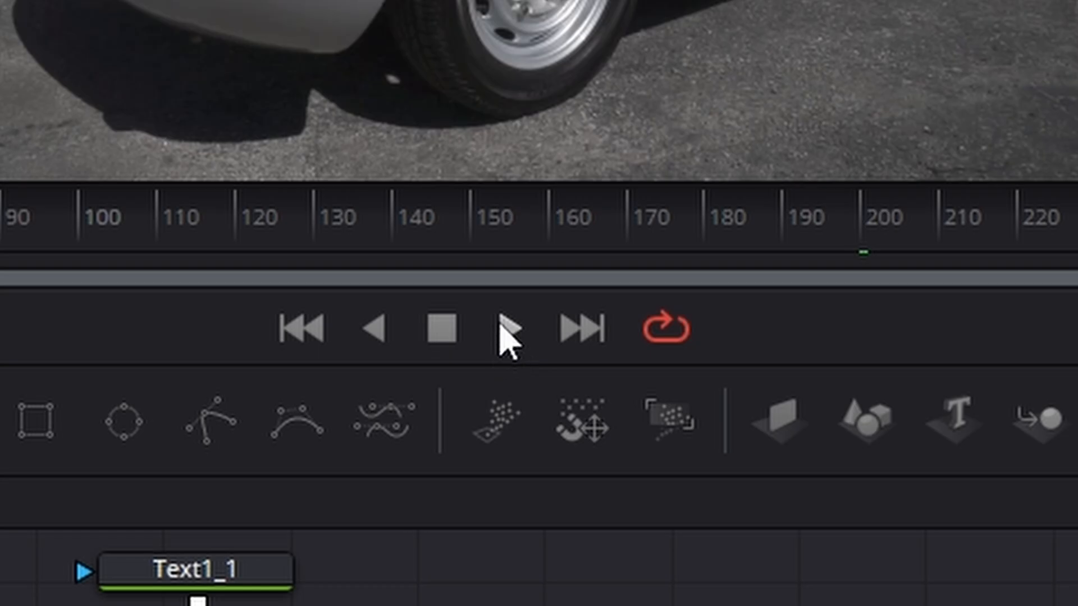
{"action": "left_click", "coordinate": [525, 443]}
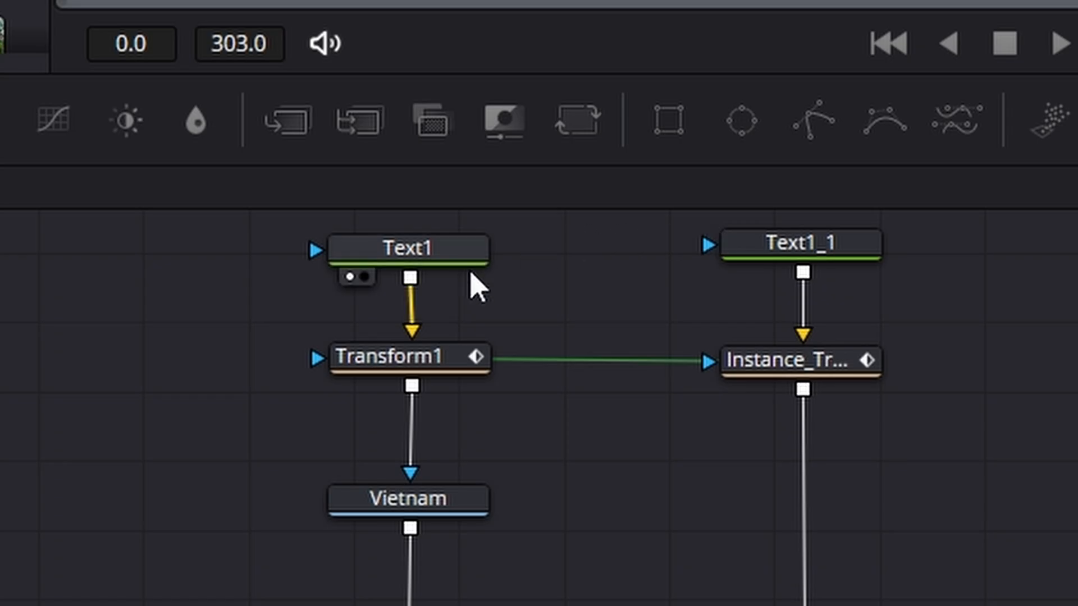
- Open Transform1 in the Spline editor with Show Only Selected Tool enabled, and check what appears for the Vietnam and Merge1 nodes
{"action": "left_click", "coordinate": [420, 365]}
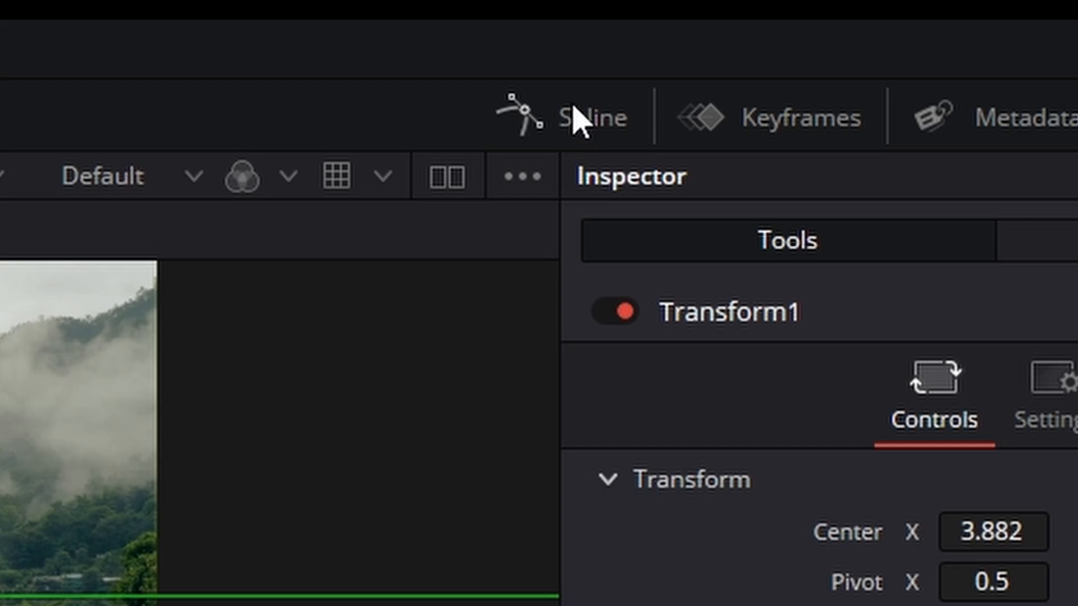
{"action": "left_click", "coordinate": [573, 112]}
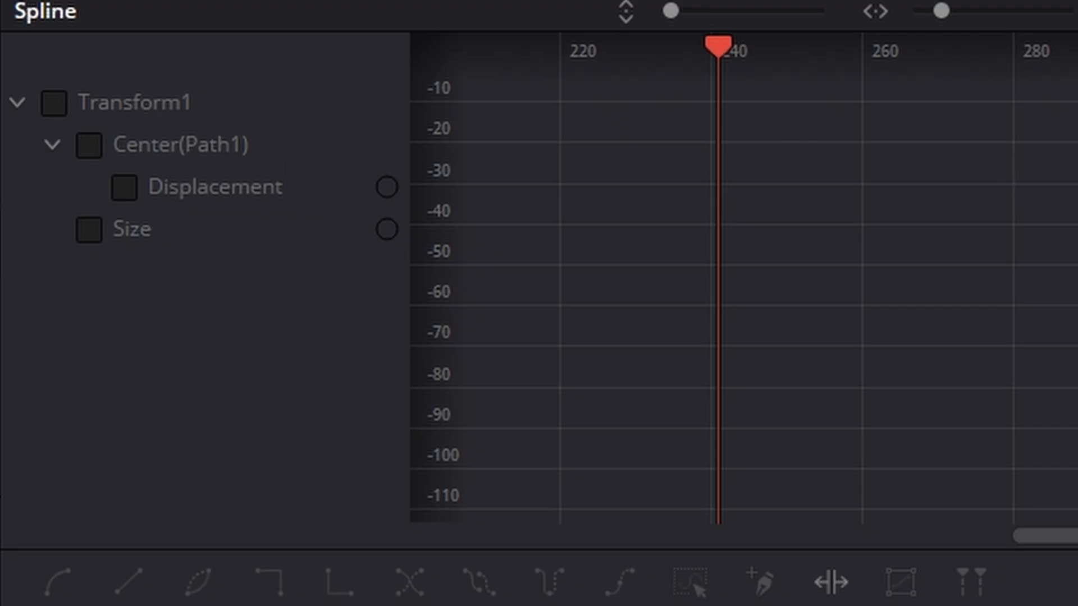
{"action": "left_click", "coordinate": [910, 17]}
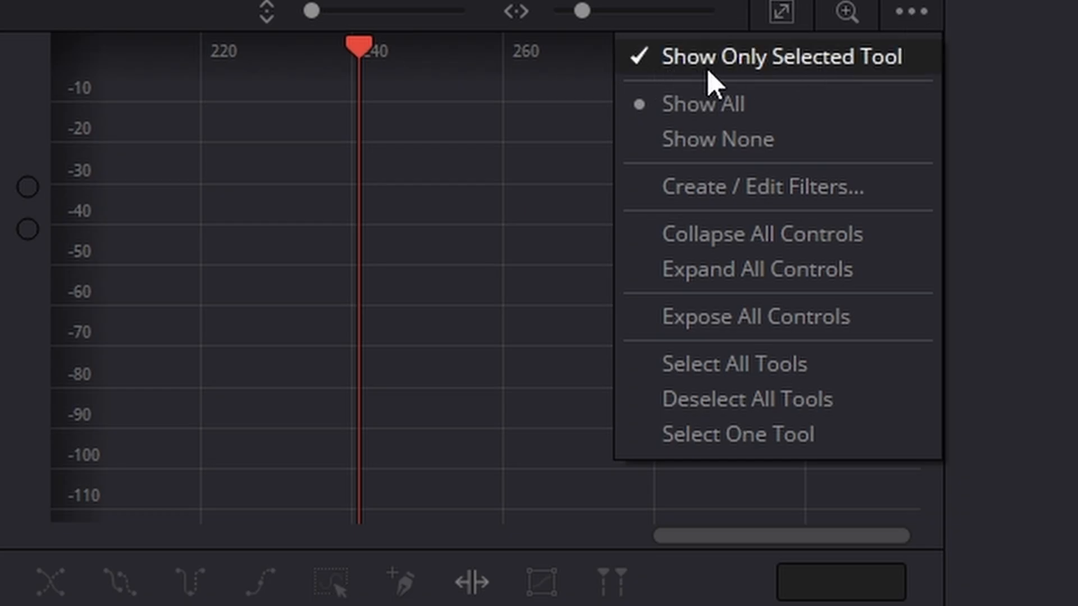
{"action": "left_click", "coordinate": [891, 260]}
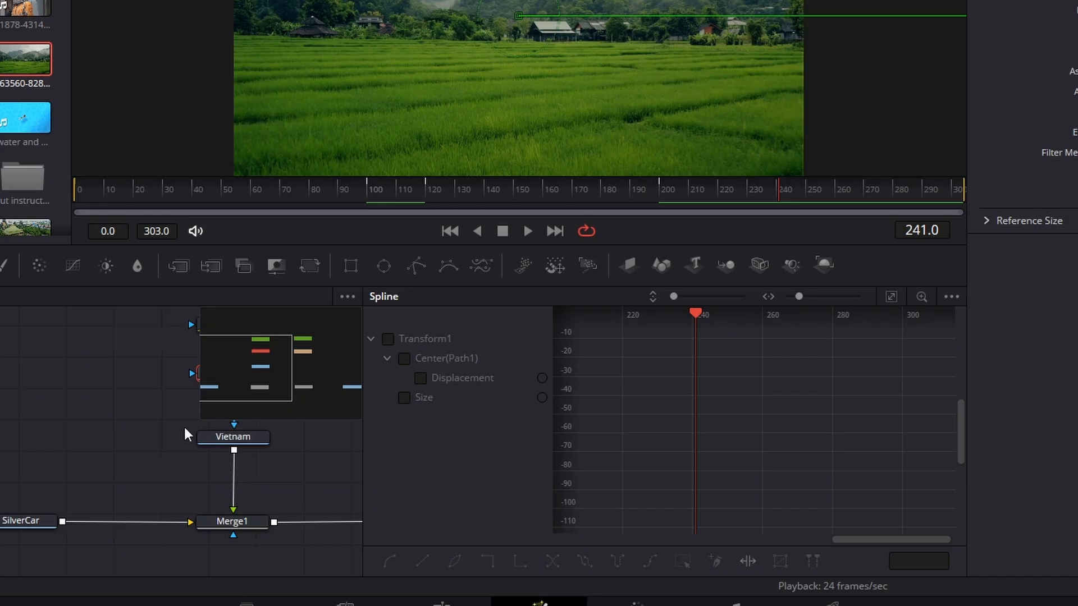
{"action": "left_click", "coordinate": [223, 440]}
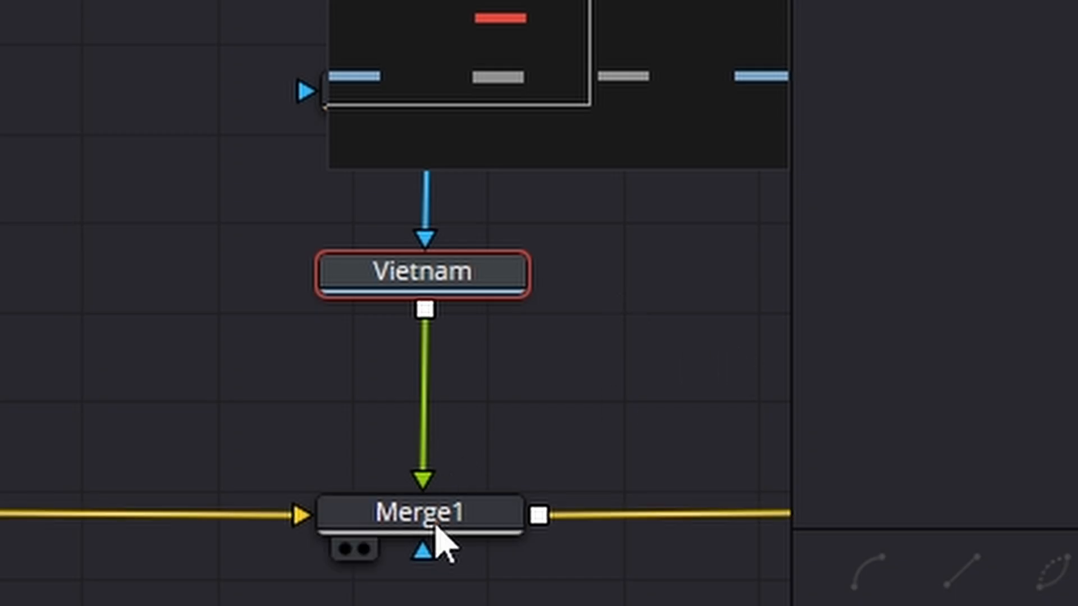
{"action": "left_click", "coordinate": [436, 526]}
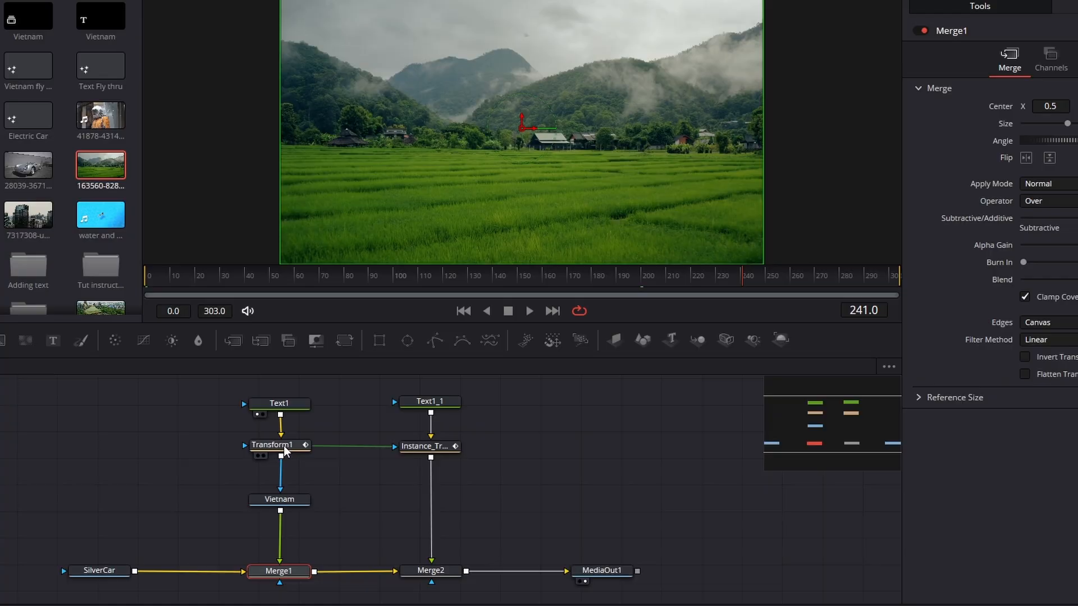
- Display all Transform1 curves, Displacement and Size, in the Spline editor and fit them in the graph
{"action": "left_click", "coordinate": [352, 383]}
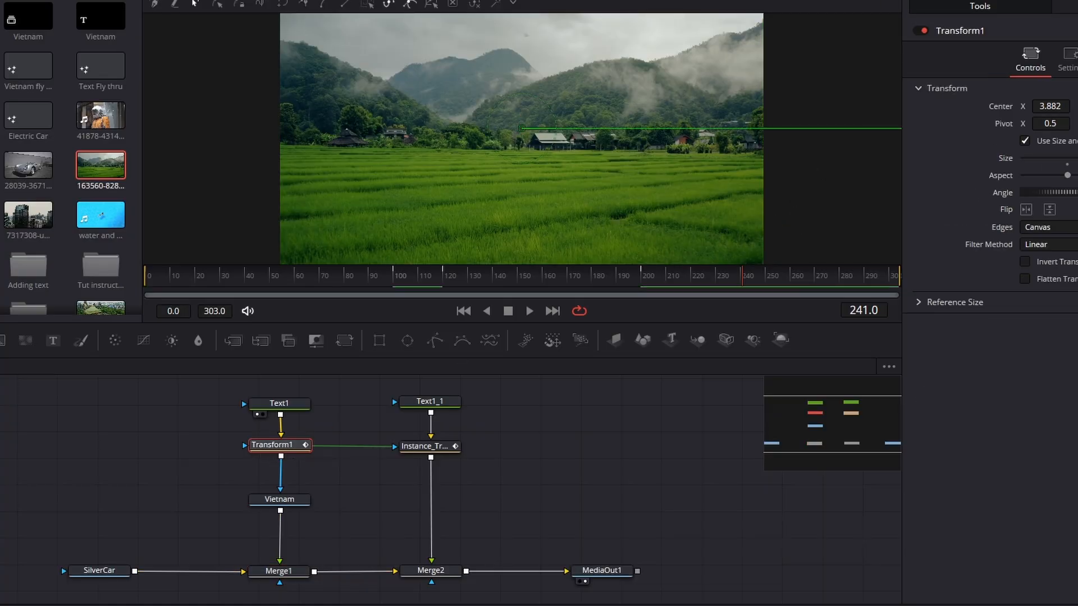
{"action": "key", "text": "F8"}
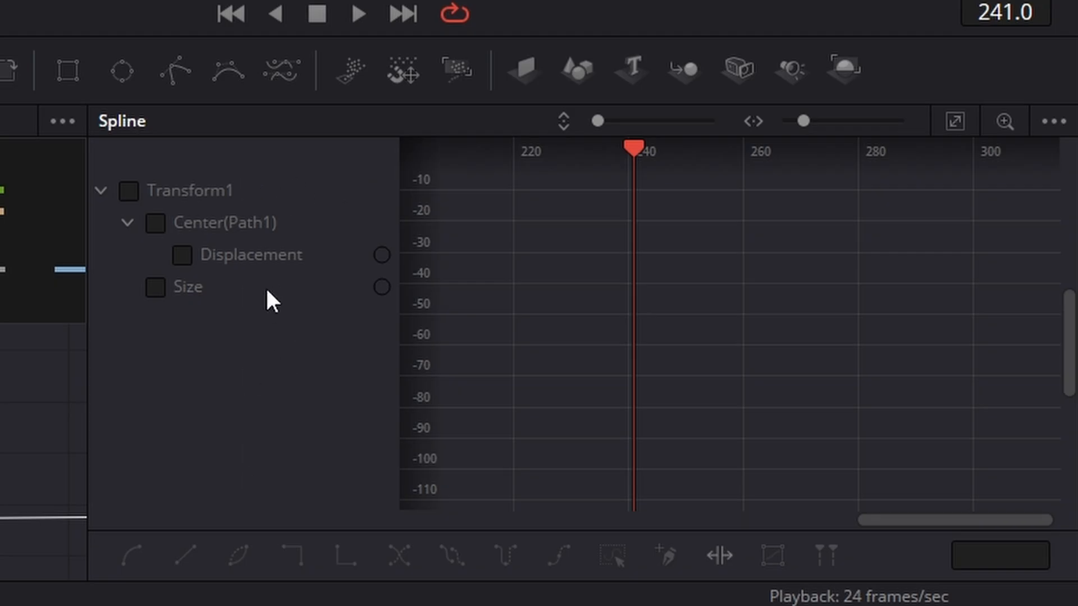
{"action": "left_click", "coordinate": [128, 191]}
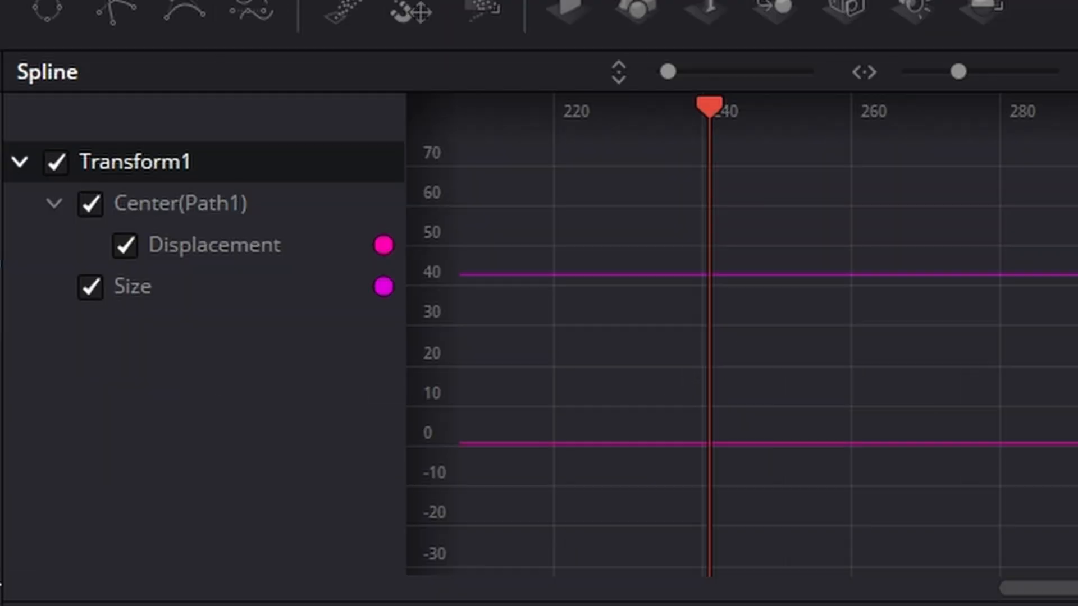
{"action": "key", "text": "ctrl+f"}
- Smooth the Transform1 keyframes at frame 200 and play the animation back from the start
{"action": "left_click_drag", "start_coordinate": [762, 152], "coordinate": [932, 596]}
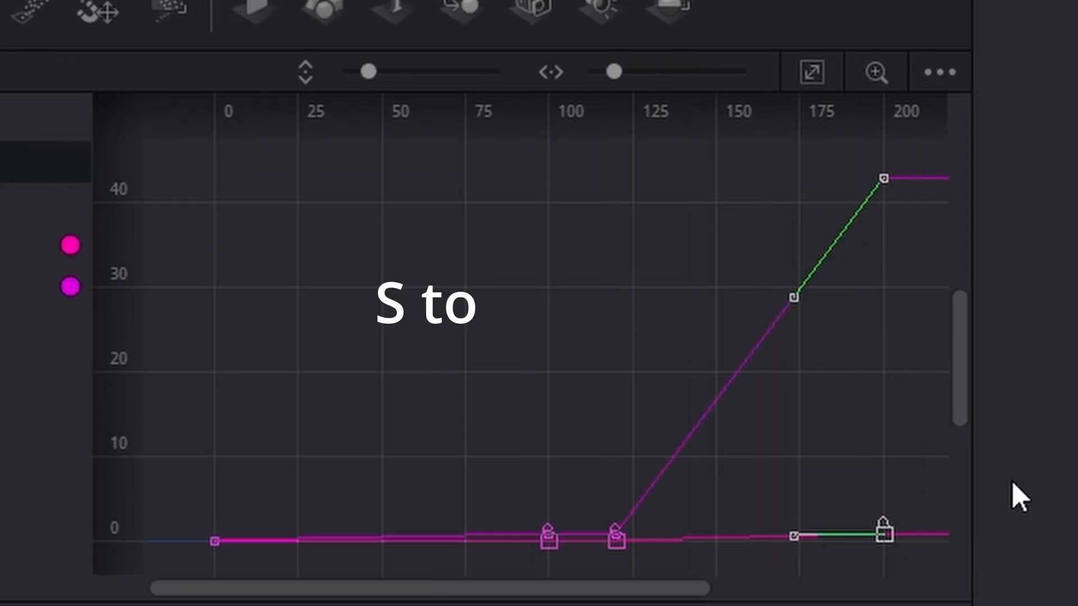
{"action": "key", "text": "s"}
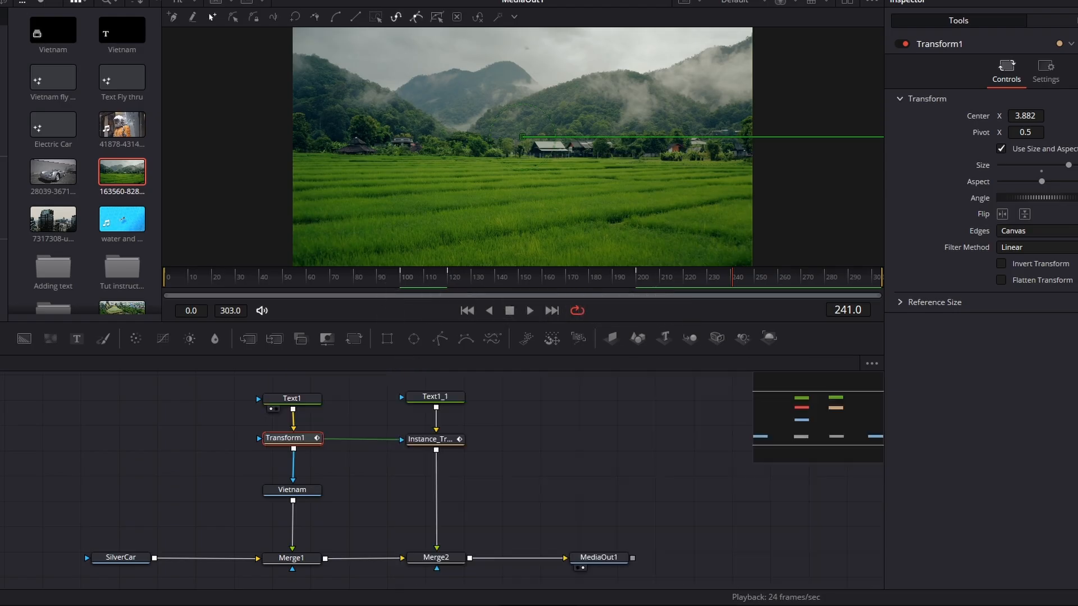
{"action": "left_click", "coordinate": [467, 311]}
{"action": "left_click", "coordinate": [529, 311]}
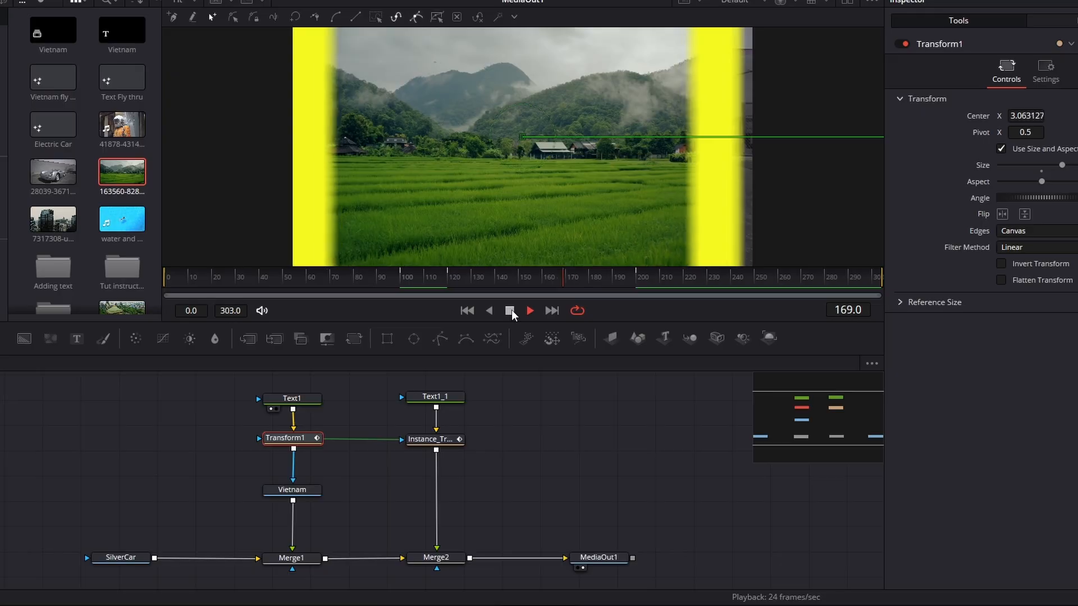
{"action": "left_click", "coordinate": [511, 310]}
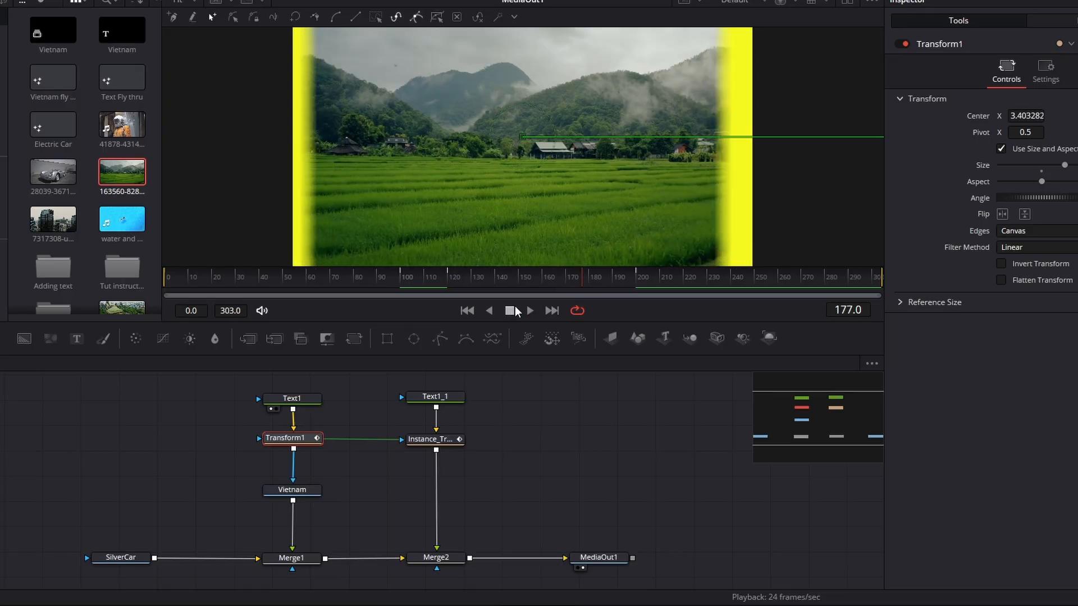
- Go to frame 100 and smooth the Transform1 Size and Displacement keyframes there
{"action": "left_click", "coordinate": [425, 287]}
{"action": "mouse_move", "coordinate": [406, 284]}
{"action": "left_mouse_down"}
{"action": "mouse_move", "coordinate": [419, 284]}
{"action": "mouse_move", "coordinate": [402, 284]}
{"action": "left_mouse_up"}
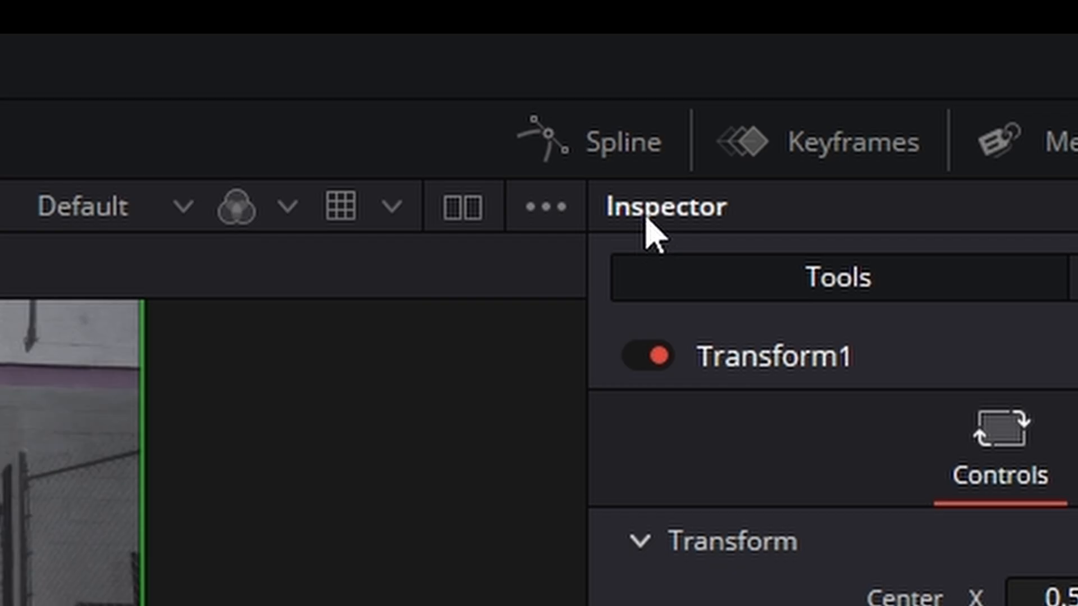
{"action": "left_click", "coordinate": [603, 144]}
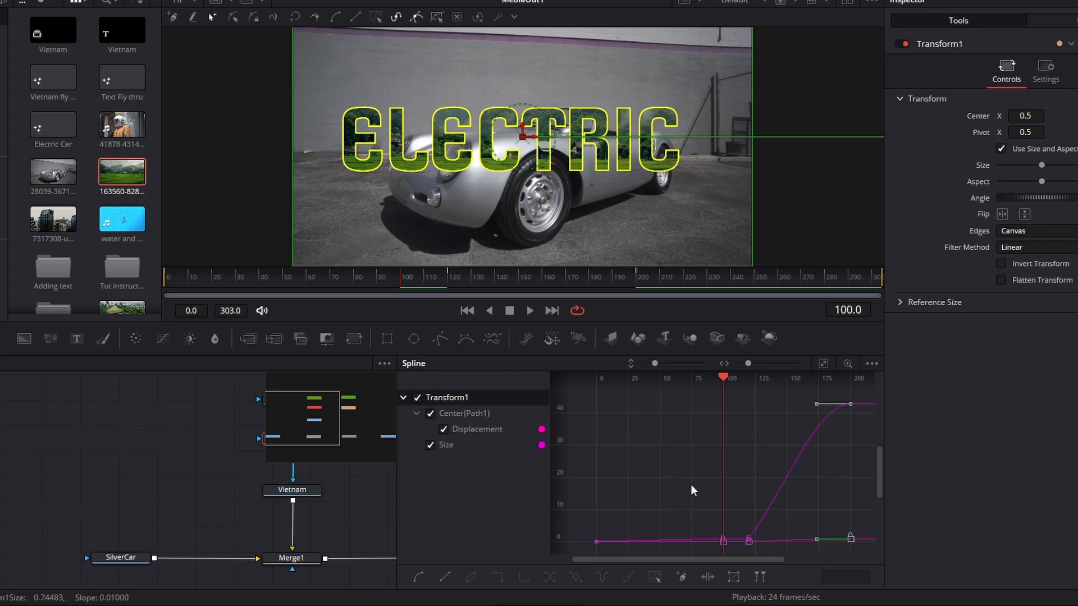
{"action": "left_click_drag", "start_coordinate": [690, 483], "coordinate": [734, 557]}
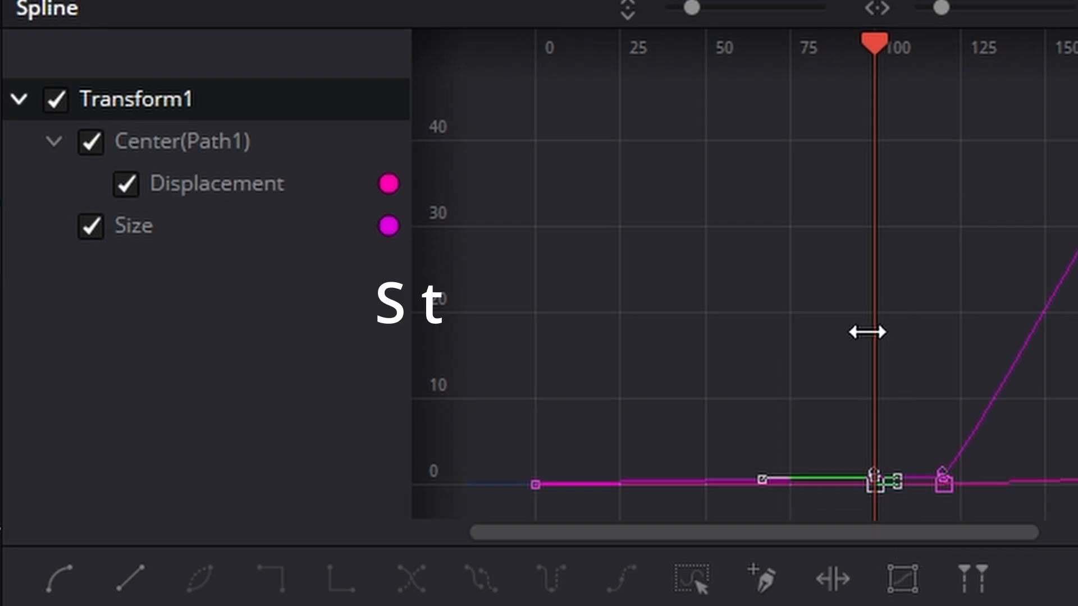
{"action": "key", "text": "s"}
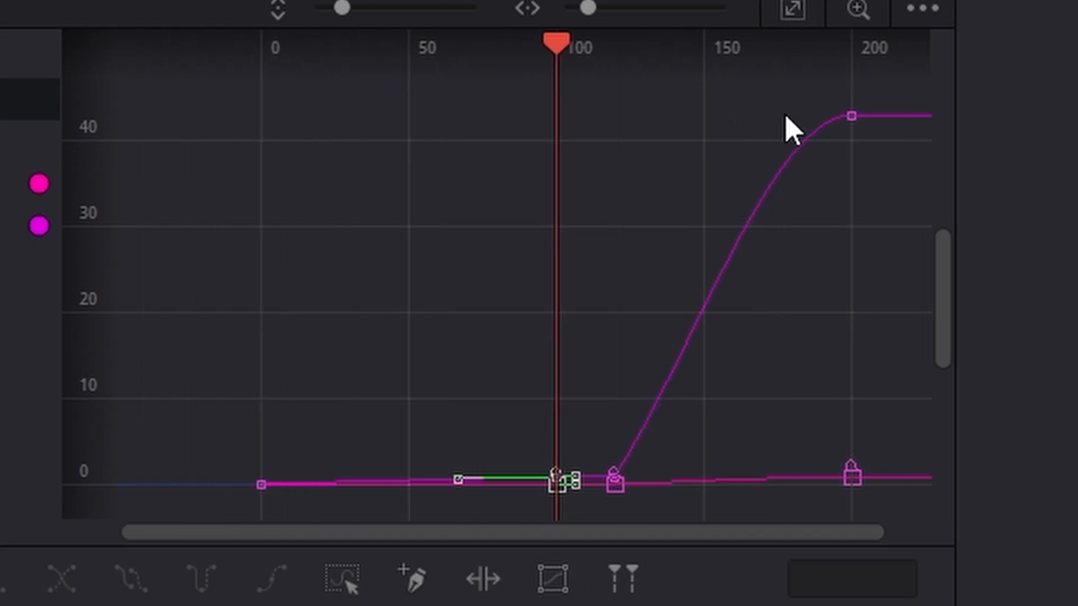
- Shift both Transform1 keyframes at frame 200 earlier to about frame 167, keeping their values, and play back the result
{"action": "left_click", "coordinate": [680, 113]}
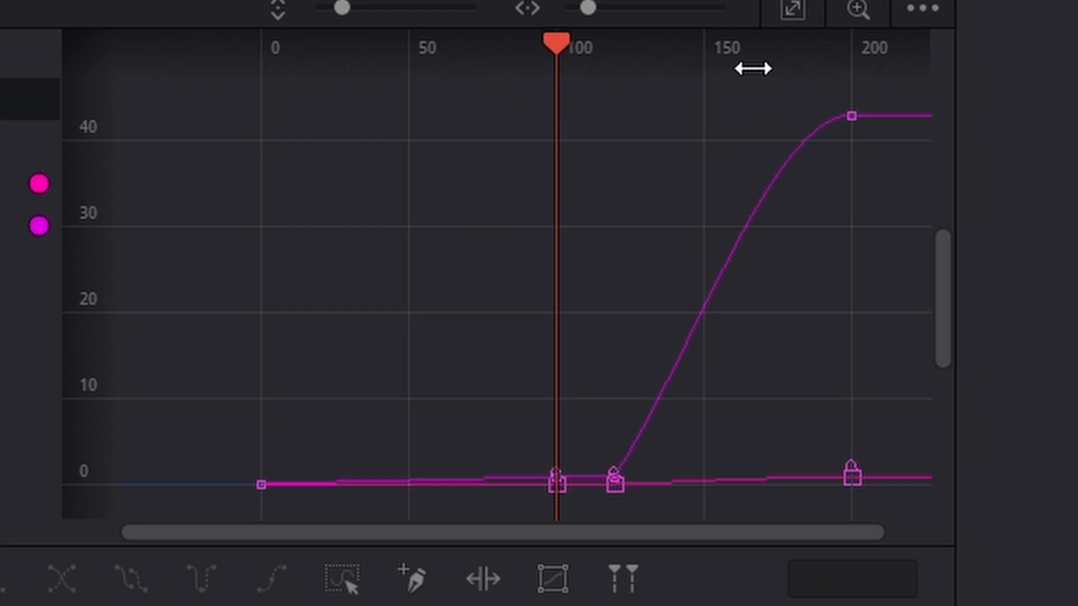
{"action": "left_click_drag", "start_coordinate": [753, 69], "coordinate": [615, 76]}
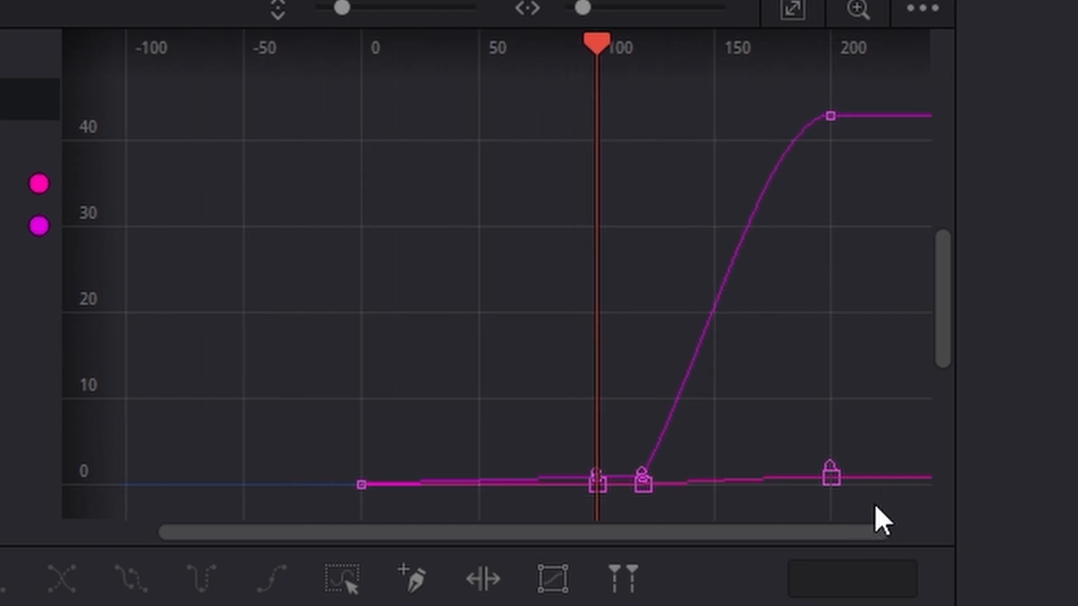
{"action": "left_click_drag", "start_coordinate": [874, 504], "coordinate": [774, 66]}
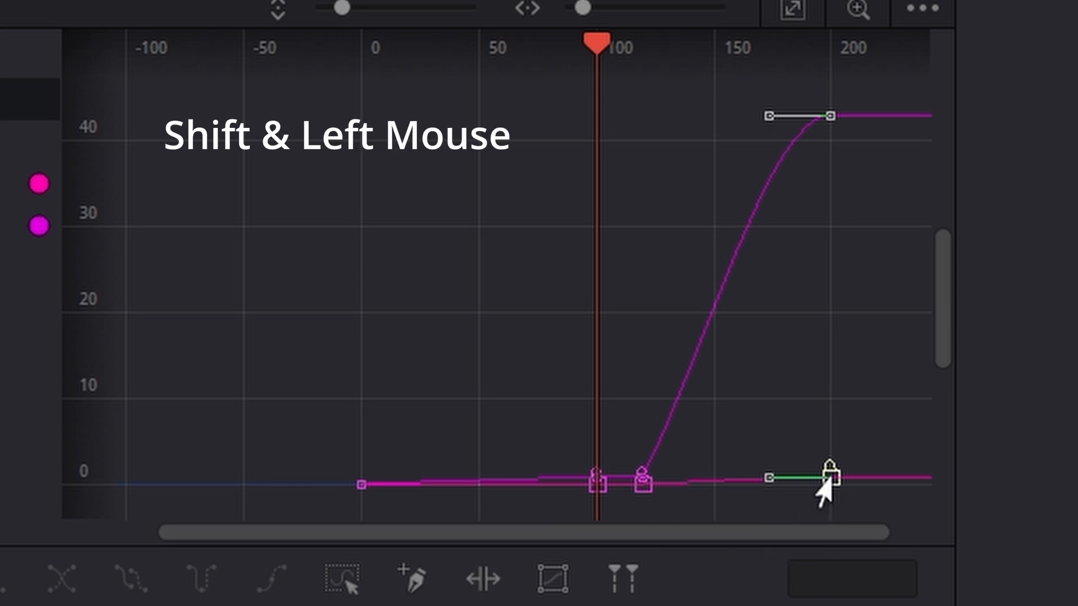
{"action": "left_click_drag", "start_coordinate": [818, 482], "coordinate": [739, 482]}
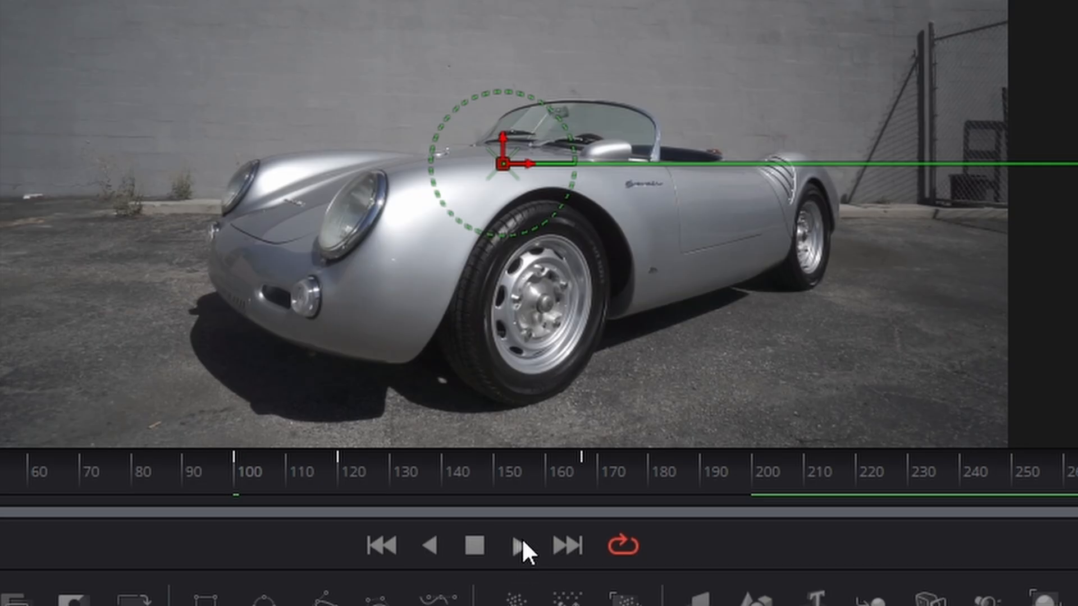
{"action": "left_click", "coordinate": [522, 543]}
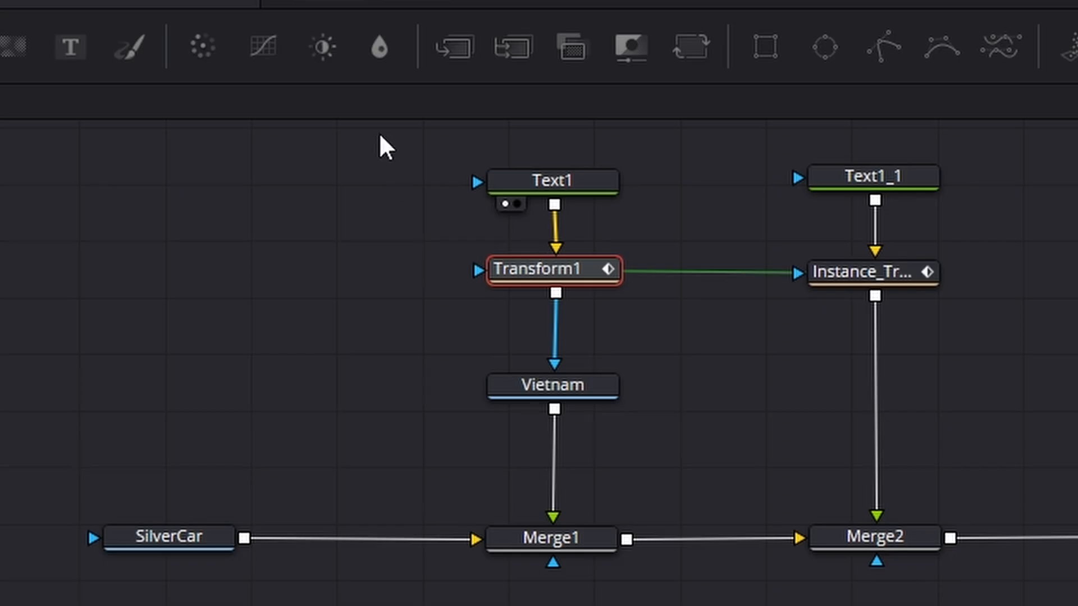
- Move the Text, Transform, Vietnam and Merge nodes, plus SilverCar, away from MediaOut1 to make room for more nodes
{"action": "left_click_drag", "start_coordinate": [380, 135], "coordinate": [1045, 566]}
{"action": "left_click_drag", "start_coordinate": [919, 545], "coordinate": [829, 544]}
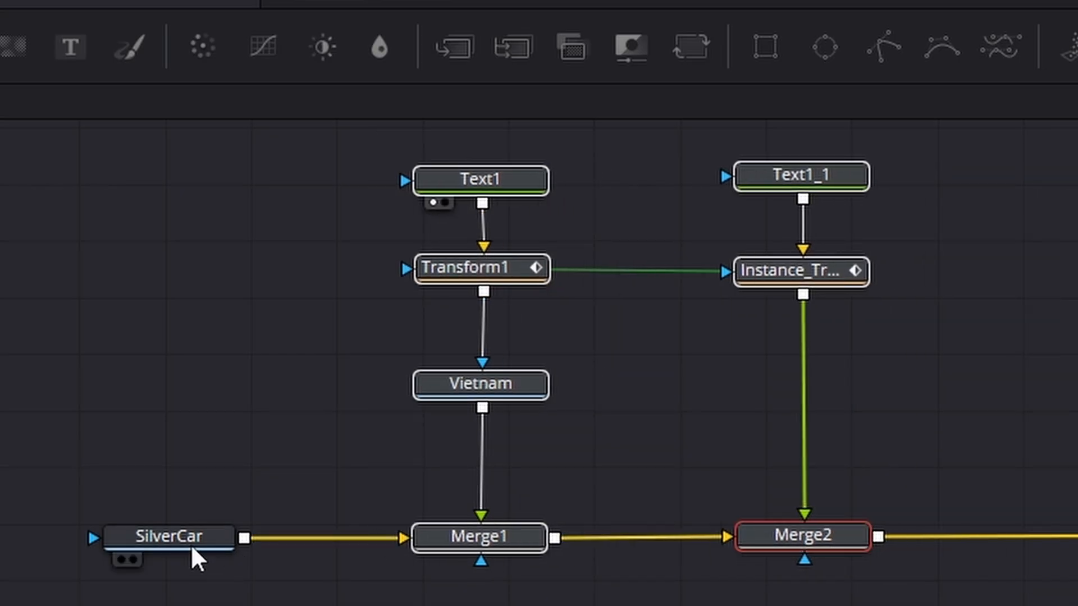
{"action": "left_click_drag", "start_coordinate": [190, 544], "coordinate": [153, 542]}
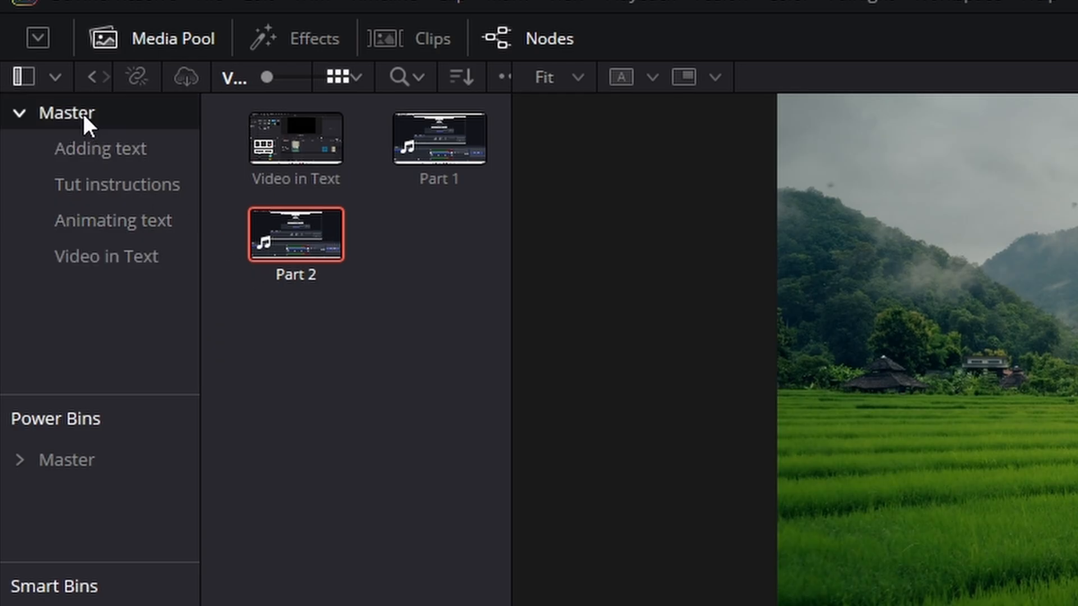
- Add the astronaut clip 41878-4314... from the Master bin to the node graph and rename its node Astro
{"action": "left_click", "coordinate": [83, 115]}
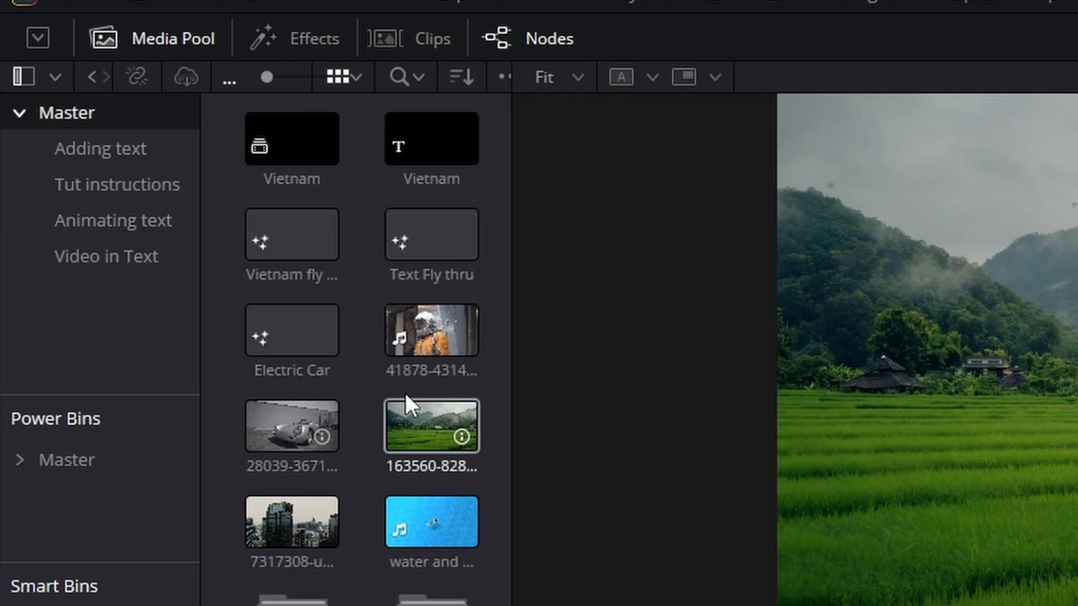
{"action": "left_click_drag", "start_coordinate": [422, 315], "coordinate": [587, 270]}
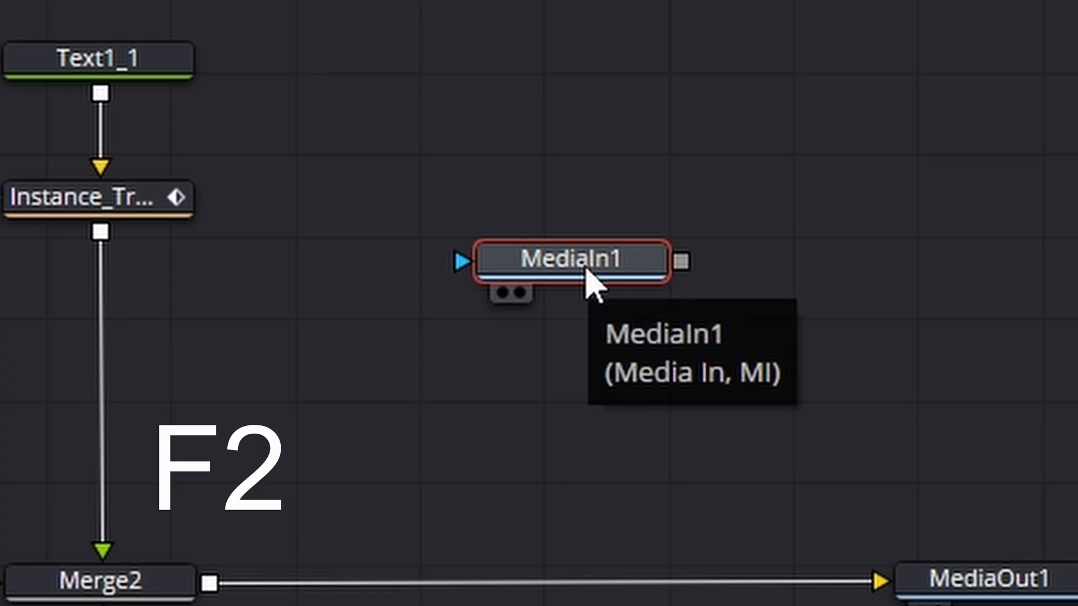
{"action": "key", "text": "F2"}
{"action": "key", "text": "BackSpace"}
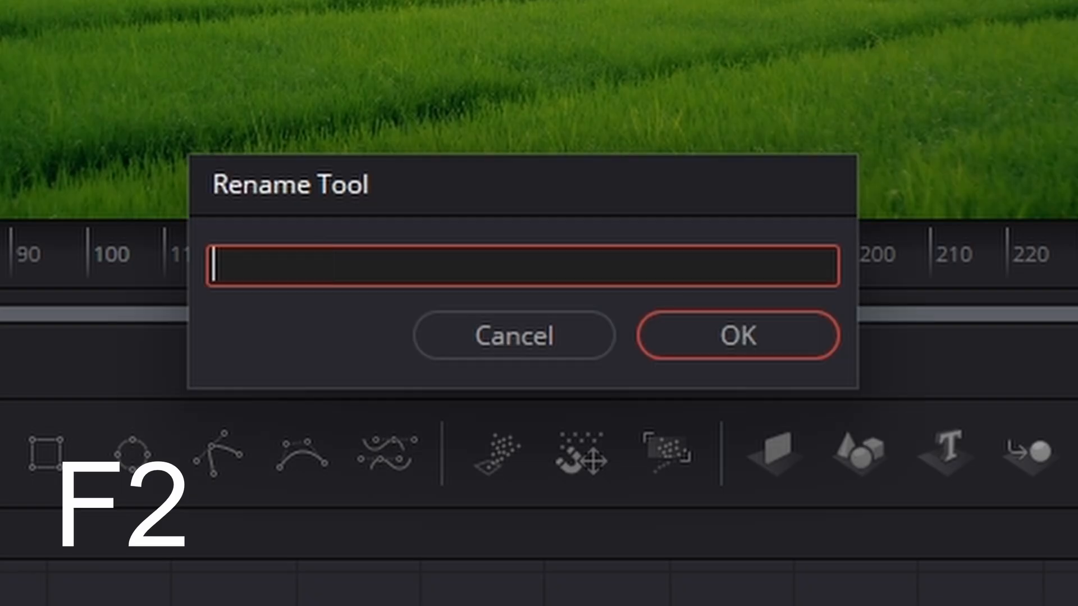
{"action": "type", "text": "a"}
{"action": "key", "text": "BackSpace"}
{"action": "type", "text": "Astro"}
{"action": "key", "text": "Return"}
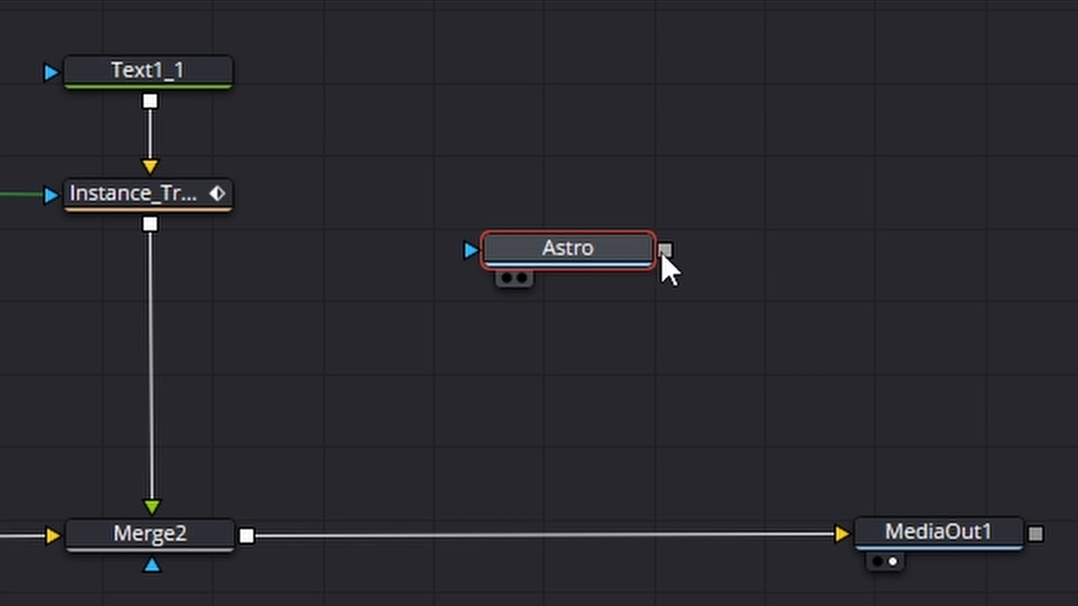
- Merge Astro over the output of Merge2 and place the Astro node above the new merge
{"action": "left_click_drag", "start_coordinate": [663, 256], "coordinate": [247, 540]}
{"action": "left_click_drag", "start_coordinate": [584, 155], "coordinate": [584, 167]}
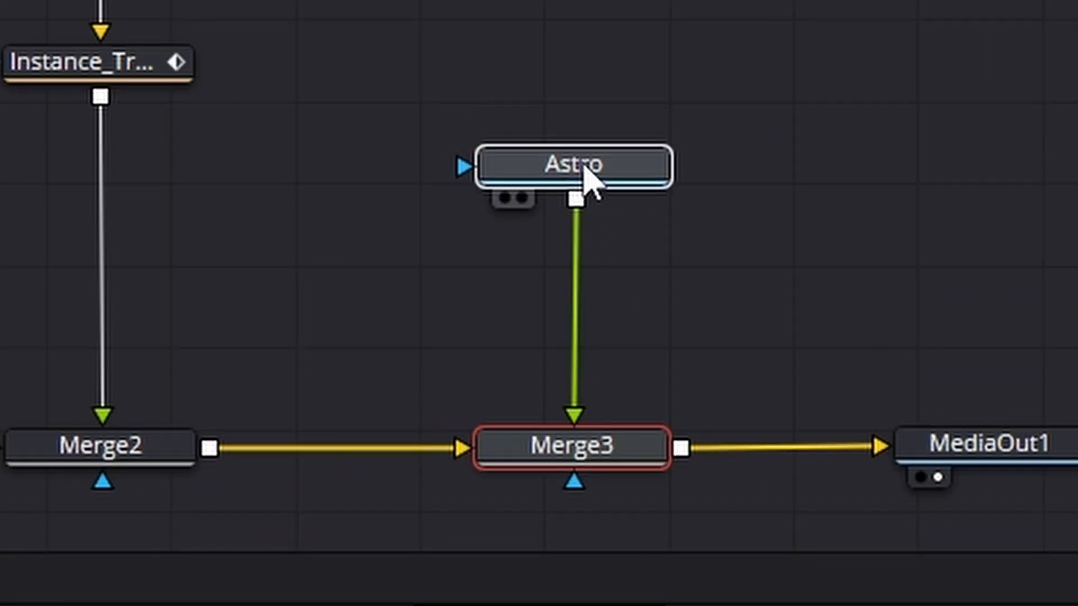
{"action": "left_click", "coordinate": [559, 67]}
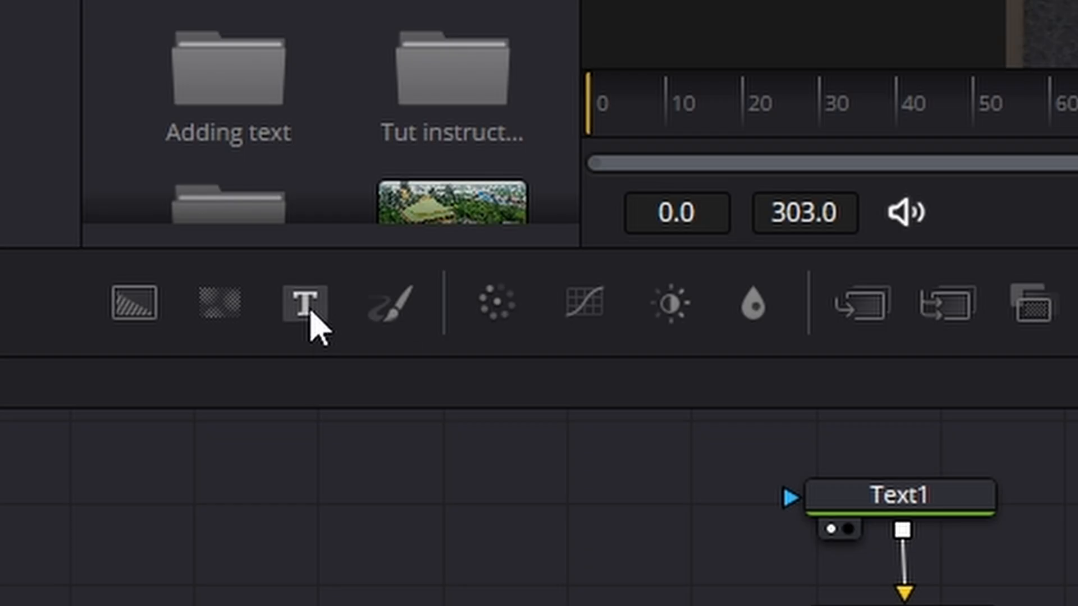
- Add a Text node above Astro, connect it as Astro's effect mask, and enter large WORLD text
{"action": "left_click_drag", "start_coordinate": [300, 306], "coordinate": [500, 138]}
{"action": "left_click_drag", "start_coordinate": [589, 127], "coordinate": [457, 303]}
{"action": "left_click_drag", "start_coordinate": [506, 138], "coordinate": [469, 129]}
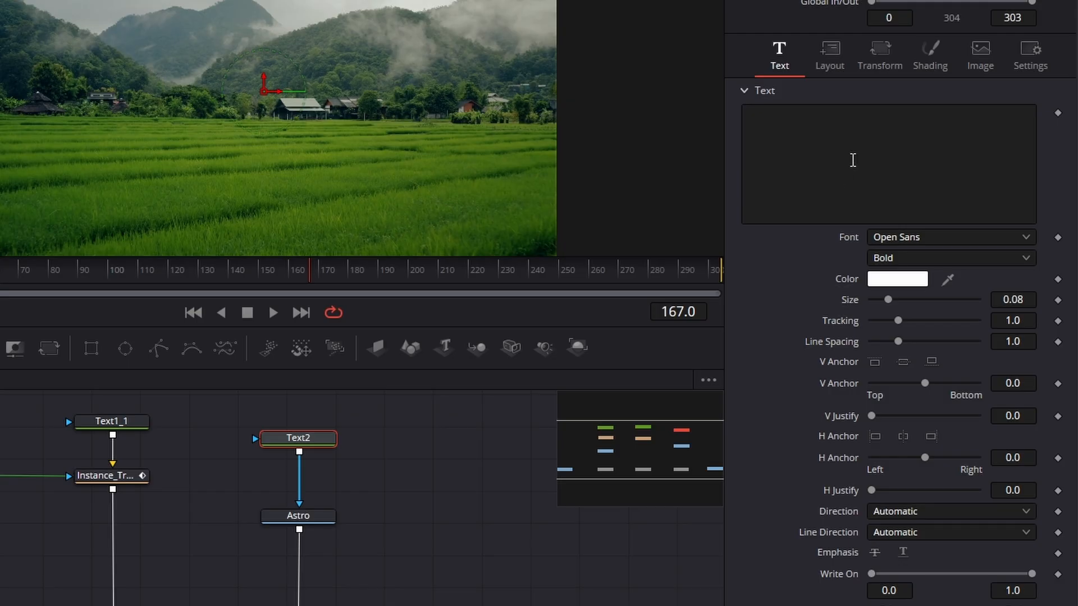
{"action": "left_click", "coordinate": [851, 156]}
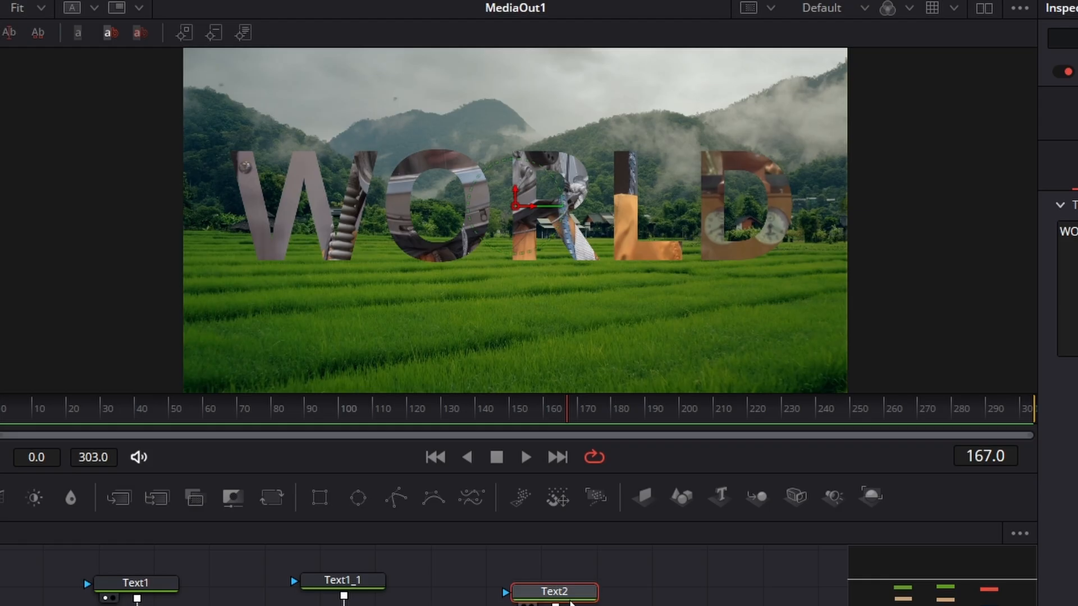
- Duplicate the Text2 node and merge the copy over the output of Merge3, placing it above the new merge
{"action": "left_click", "coordinate": [567, 586]}
{"action": "left_click_drag", "start_coordinate": [569, 592], "coordinate": [568, 578]}
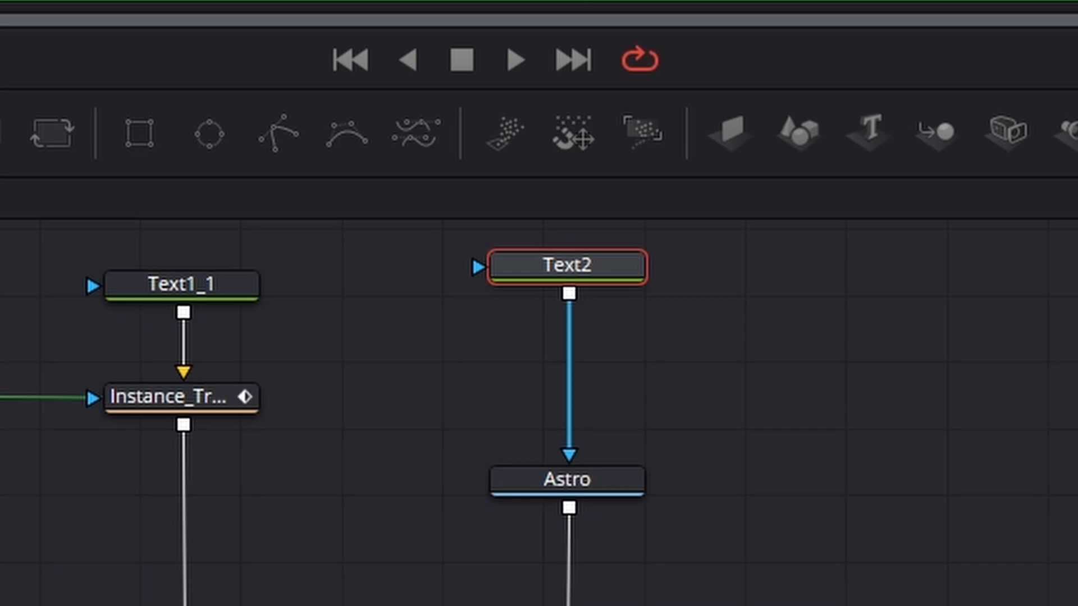
{"action": "left_click", "coordinate": [861, 514]}
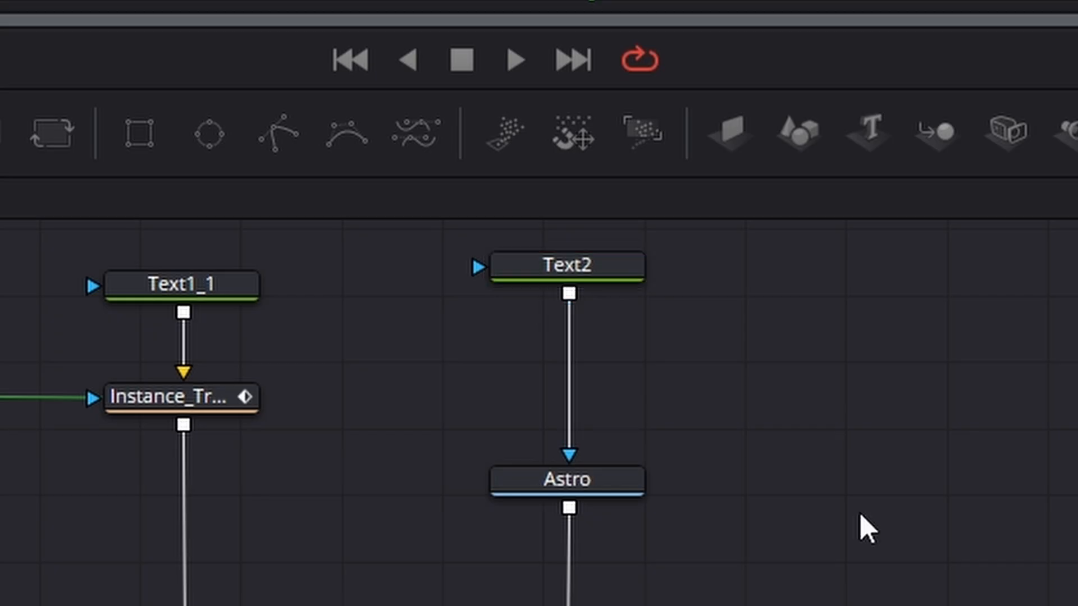
{"action": "right_click", "coordinate": [567, 267]}
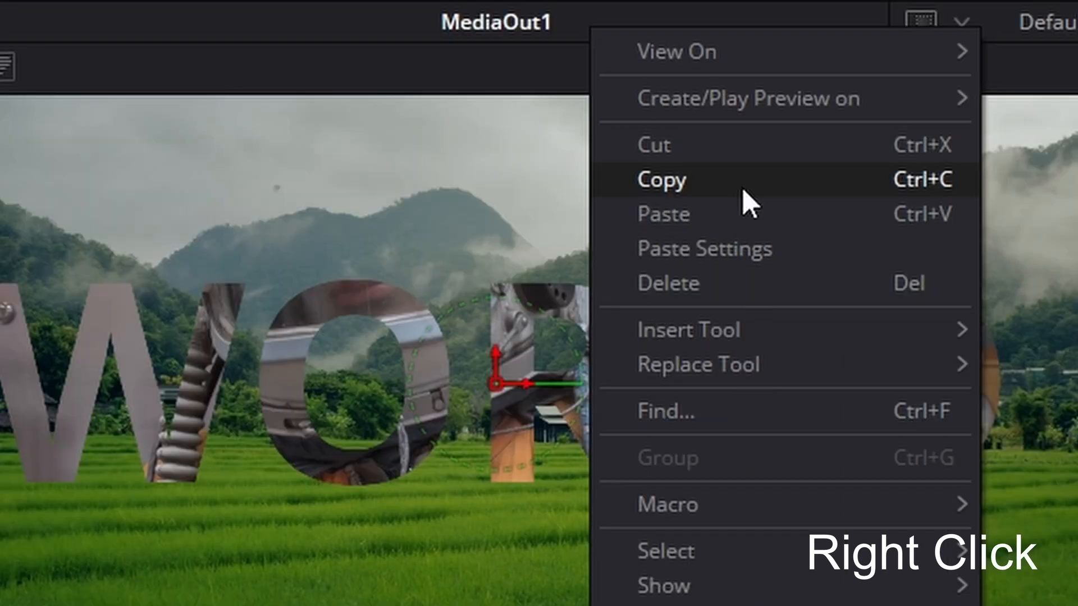
{"action": "left_click", "coordinate": [743, 187]}
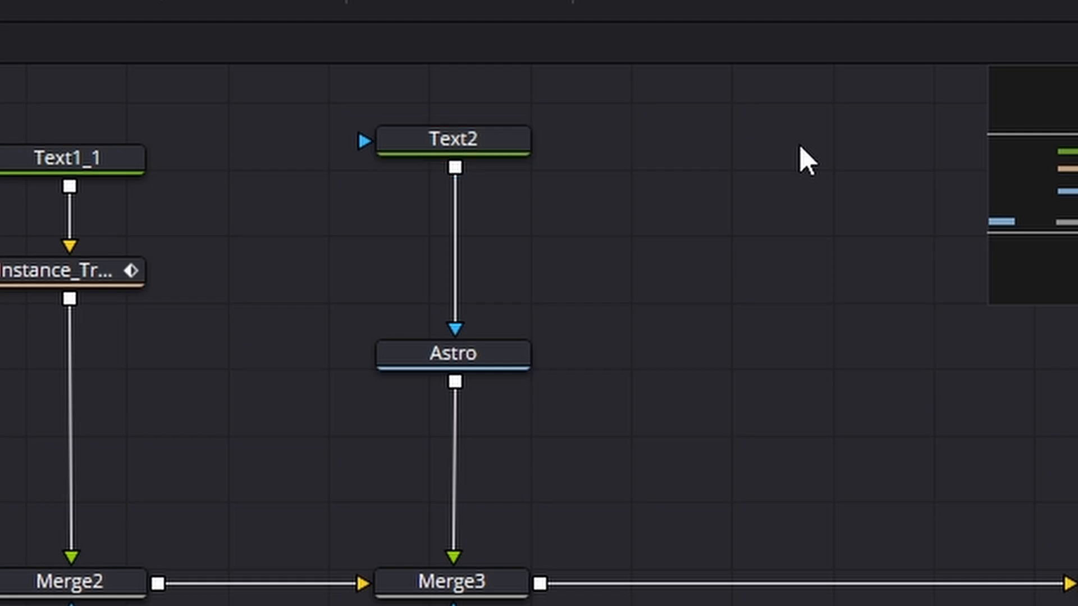
{"action": "key", "text": "ctrl+v"}
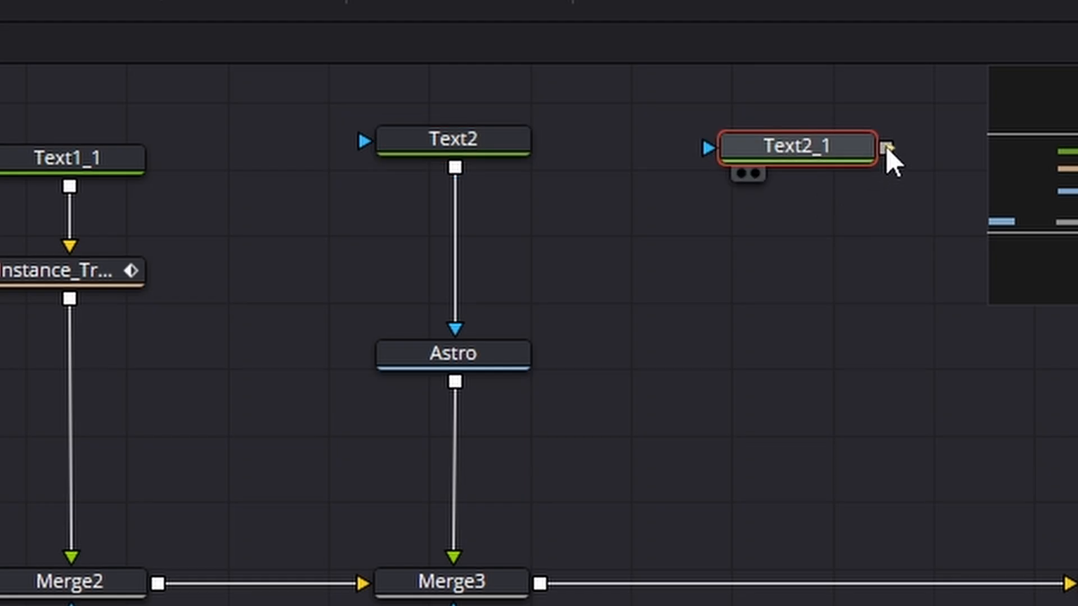
{"action": "left_click_drag", "start_coordinate": [886, 147], "coordinate": [534, 592]}
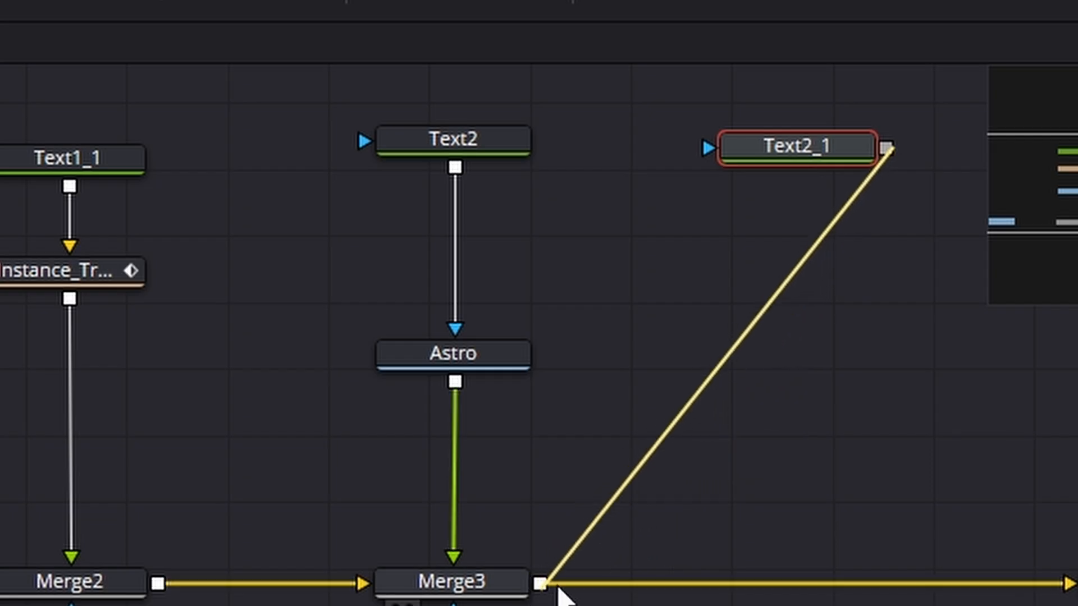
{"action": "left_click_drag", "start_coordinate": [795, 149], "coordinate": [782, 126]}
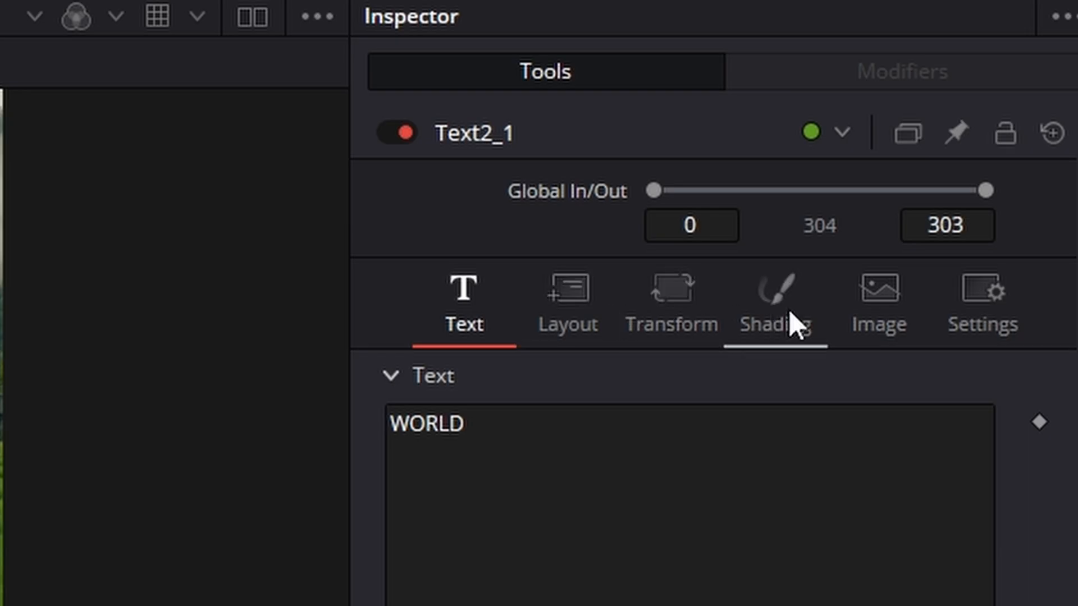
- Give the copied WORLD text an outline appearance in orange #ff5f20
{"action": "left_click", "coordinate": [786, 315]}
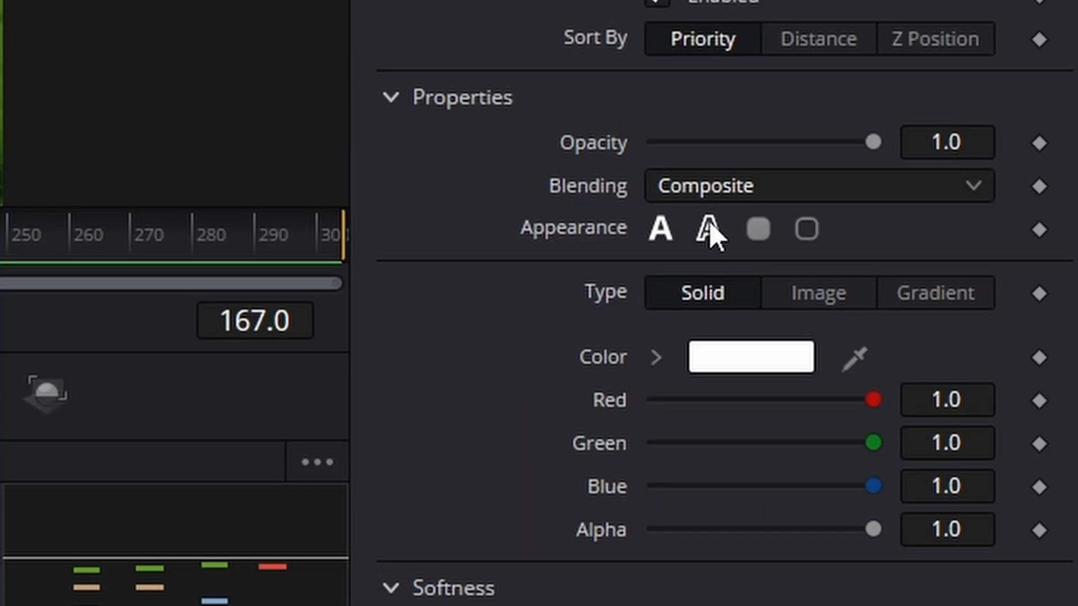
{"action": "left_click", "coordinate": [709, 229]}
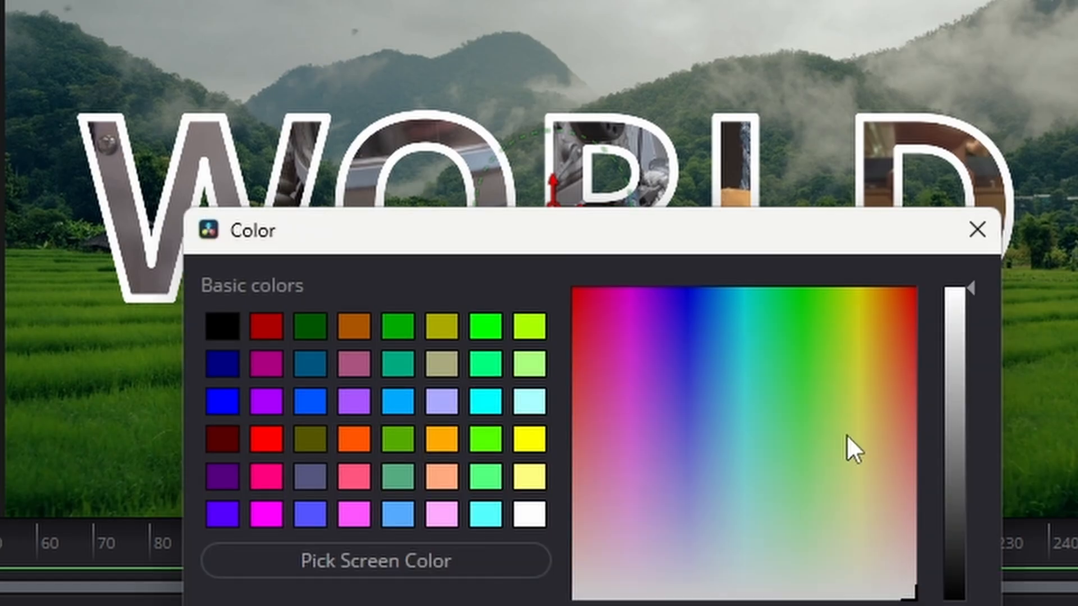
{"action": "left_click", "coordinate": [899, 329]}
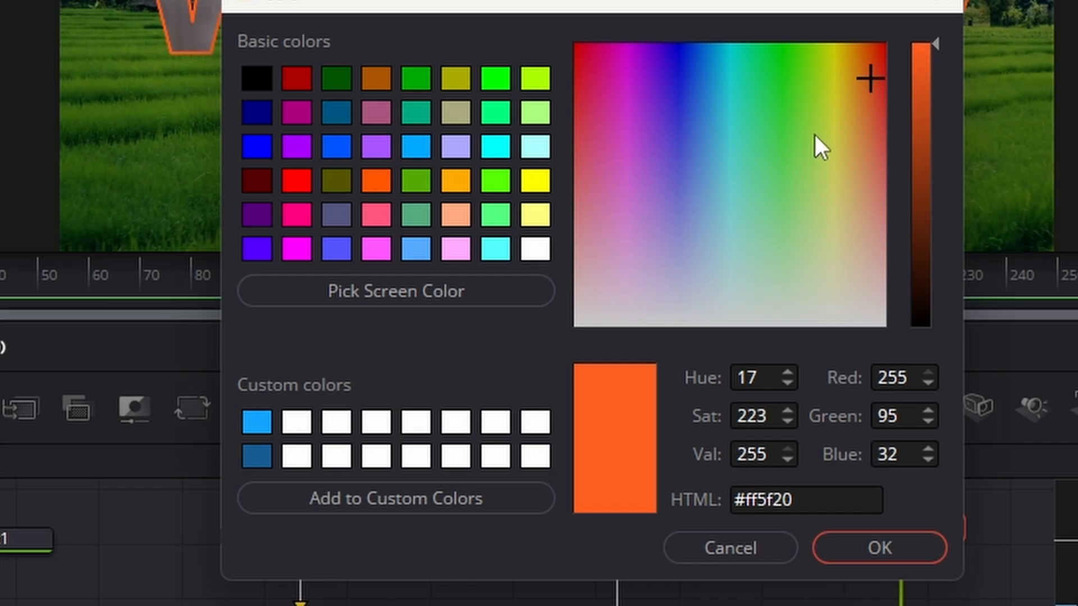
{"action": "left_click", "coordinate": [877, 553]}
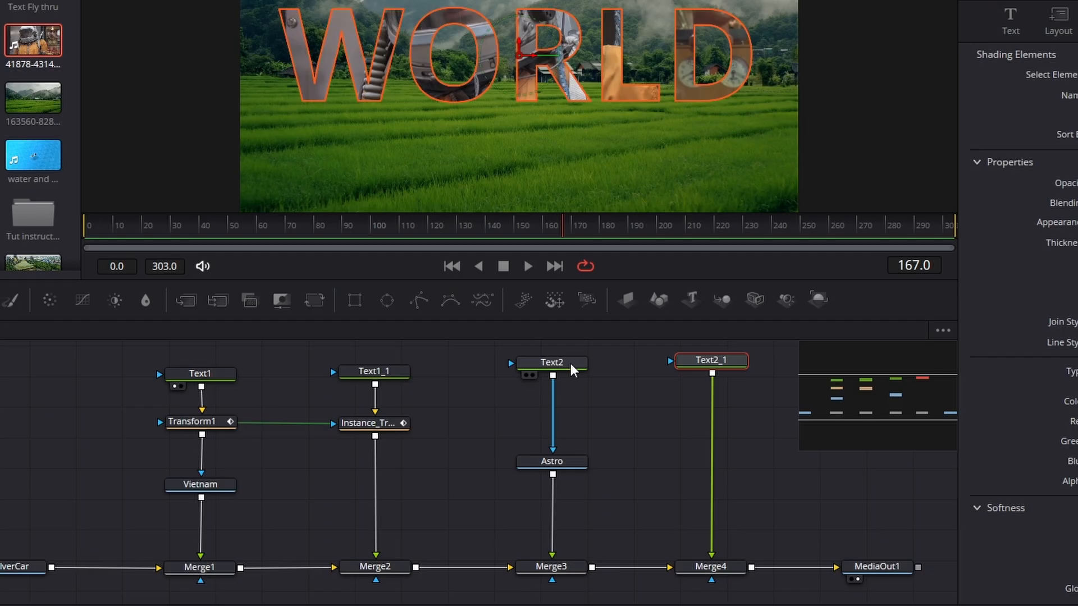
- Insert a Transform node between Text2 and Astro and space it evenly between them
{"action": "left_click_drag", "start_coordinate": [570, 362], "coordinate": [572, 361]}
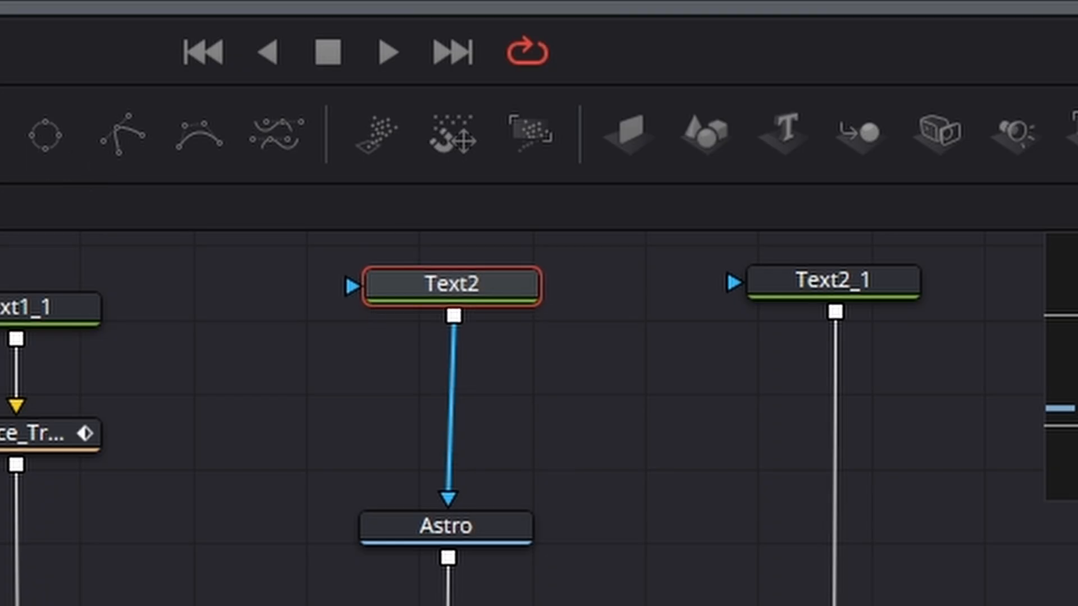
{"action": "left_click", "coordinate": [445, 313]}
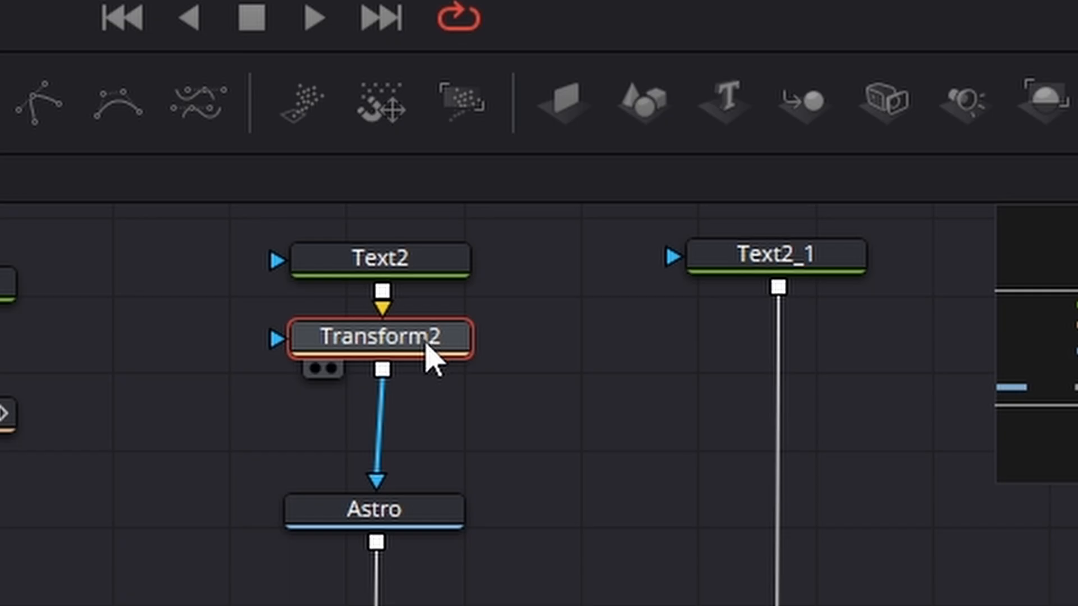
{"action": "left_click_drag", "start_coordinate": [424, 341], "coordinate": [416, 378]}
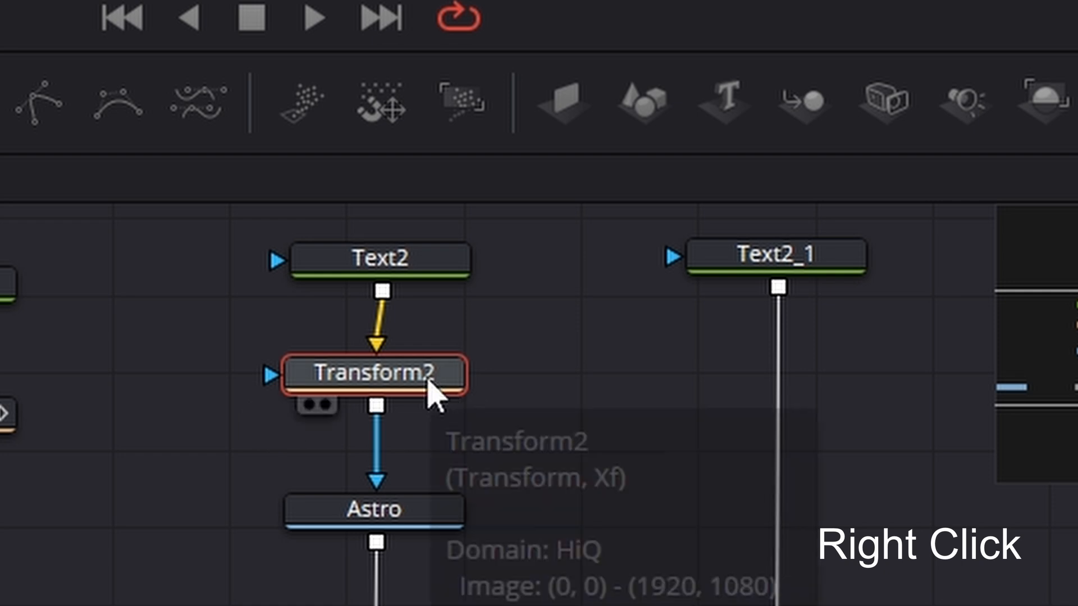
- Copy Transform2 and paste it as an instance in the empty area beside Text2_1
{"action": "right_click", "coordinate": [432, 392]}
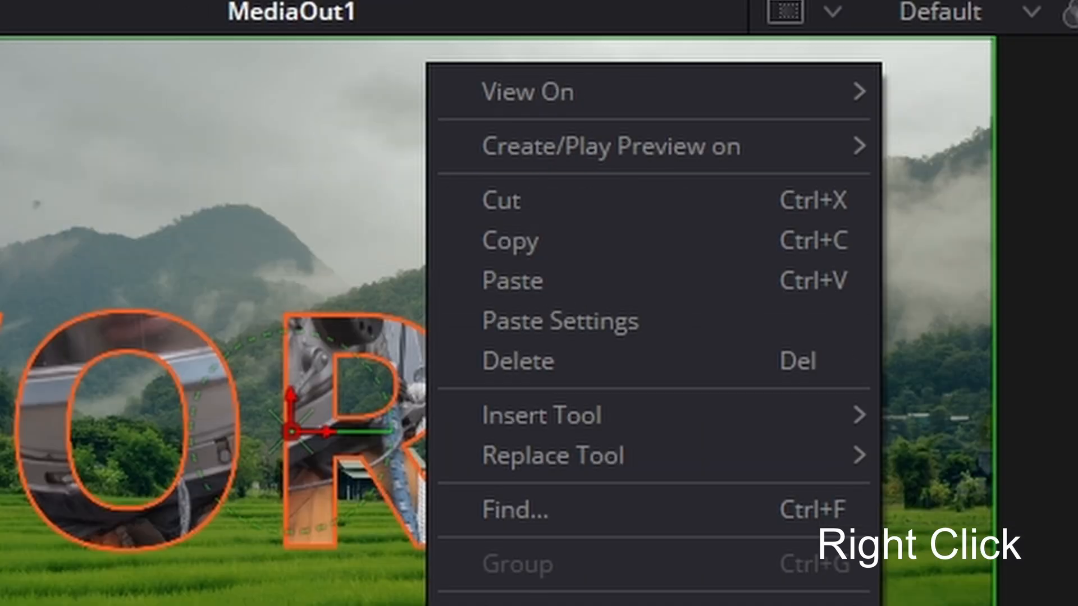
{"action": "left_click", "coordinate": [614, 253]}
{"action": "left_click", "coordinate": [640, 307]}
{"action": "scroll", "coordinate": [593, 217], "scroll_direction": "down", "scroll_amount": 1}
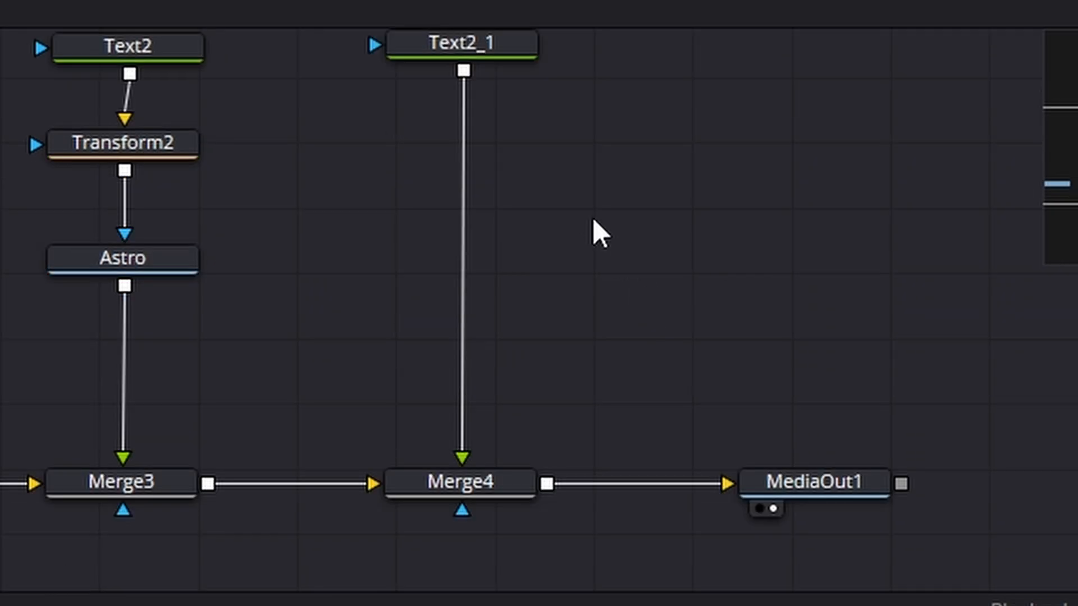
{"action": "scroll", "coordinate": [594, 201], "scroll_direction": "up", "scroll_amount": 1}
{"action": "right_click", "coordinate": [610, 282]}
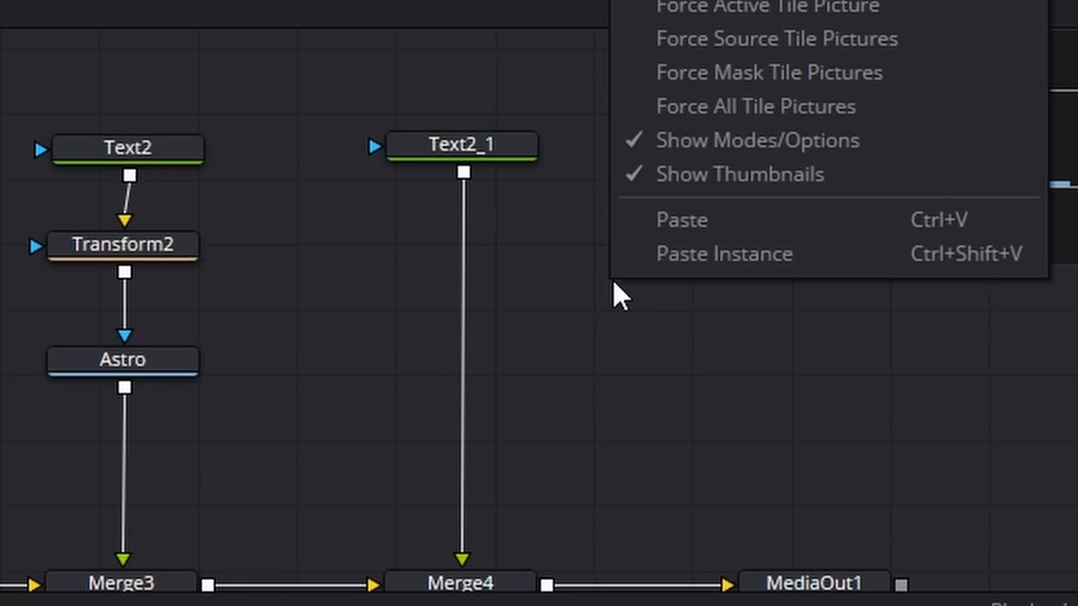
{"action": "left_click", "coordinate": [721, 252]}
- Wire the Transform2 instance between Text2_1 and Merge4 and position it under Text2_1
{"action": "scroll", "coordinate": [629, 320], "scroll_direction": "down", "scroll_amount": 1}
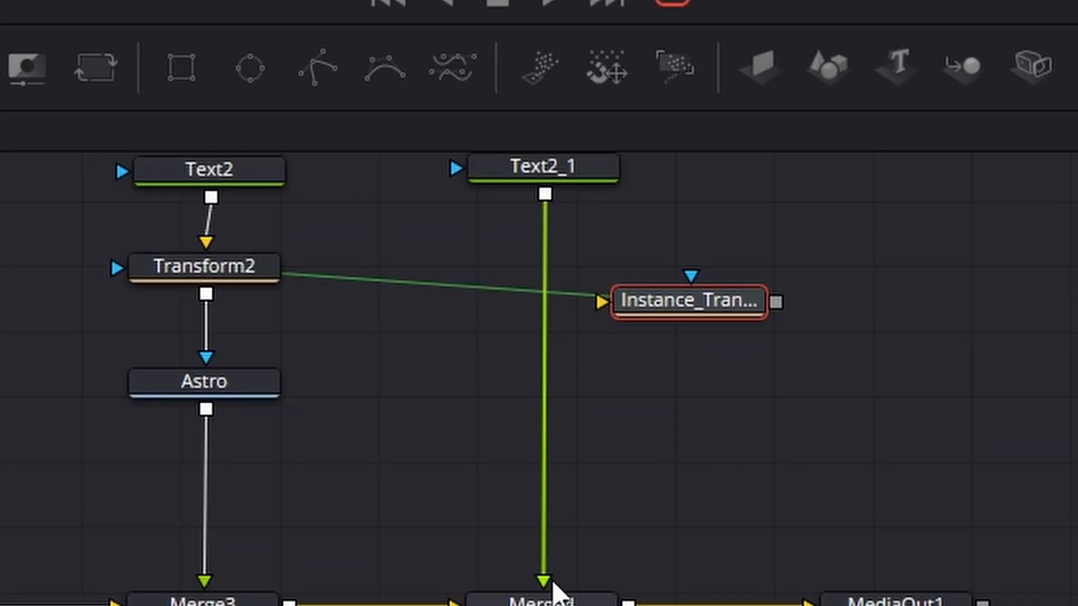
{"action": "left_click_drag", "start_coordinate": [554, 583], "coordinate": [533, 330]}
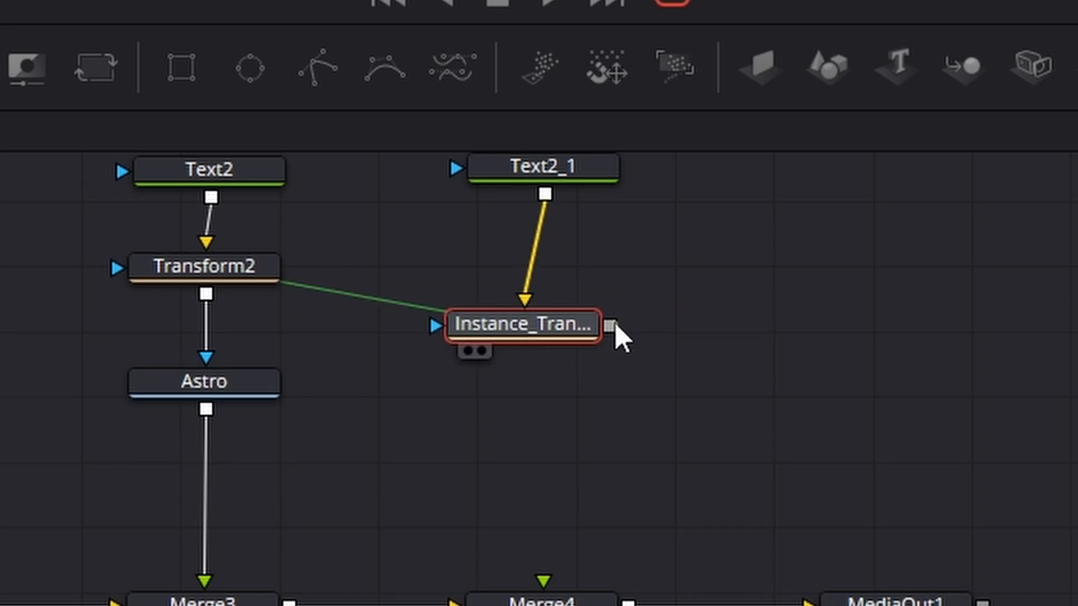
{"action": "left_click_drag", "start_coordinate": [612, 327], "coordinate": [536, 578]}
{"action": "left_click_drag", "start_coordinate": [550, 268], "coordinate": [575, 268]}
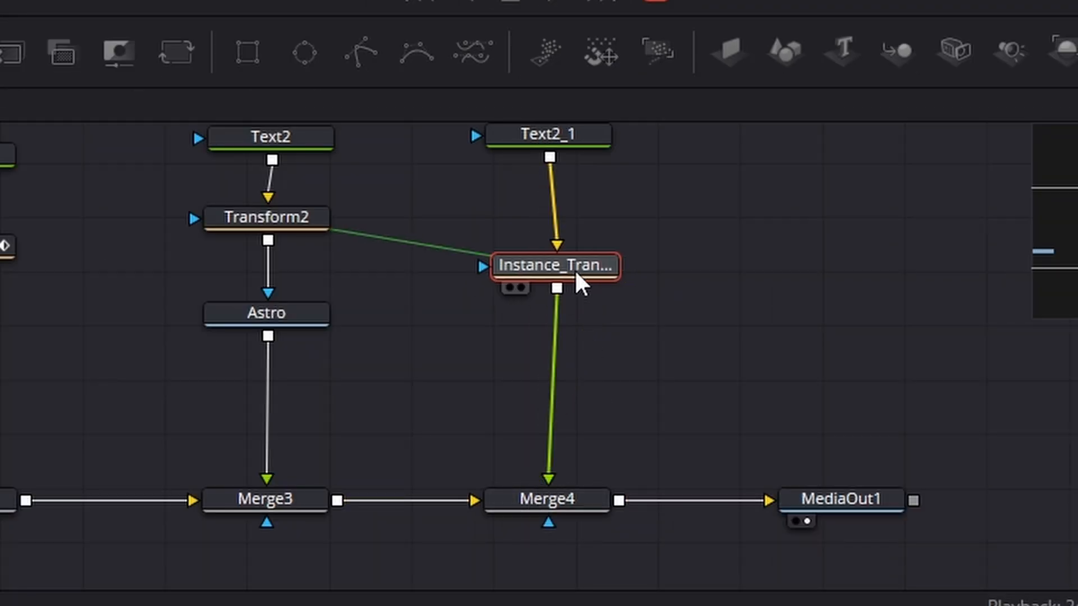
- Scale Transform2 to a Size of 1.06 and keyframe its Center and Size at frame 167
{"action": "left_click", "coordinate": [304, 218]}
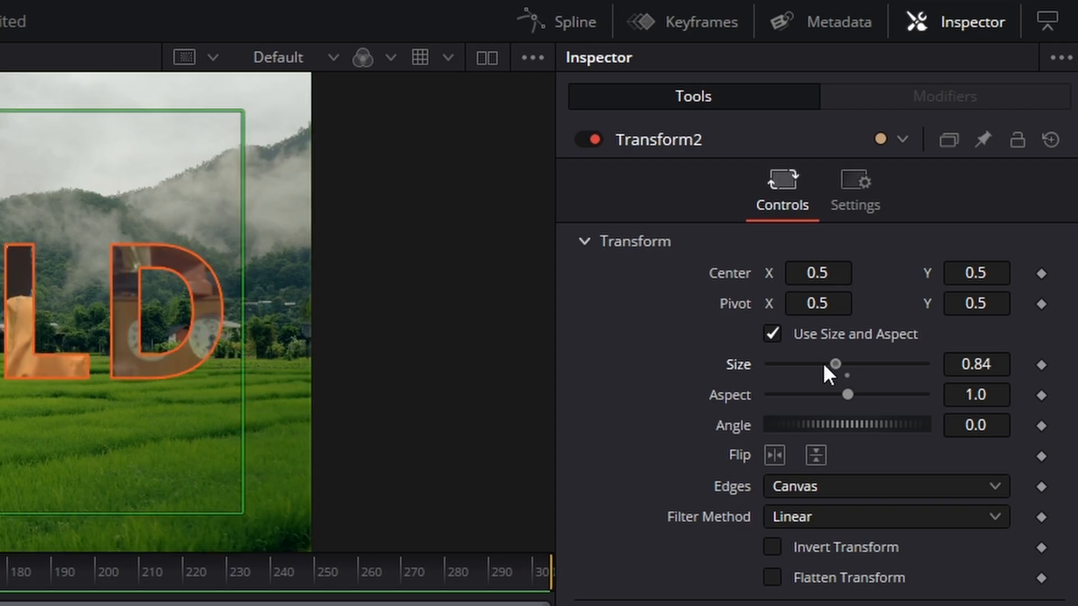
{"action": "left_click_drag", "start_coordinate": [823, 363], "coordinate": [880, 360]}
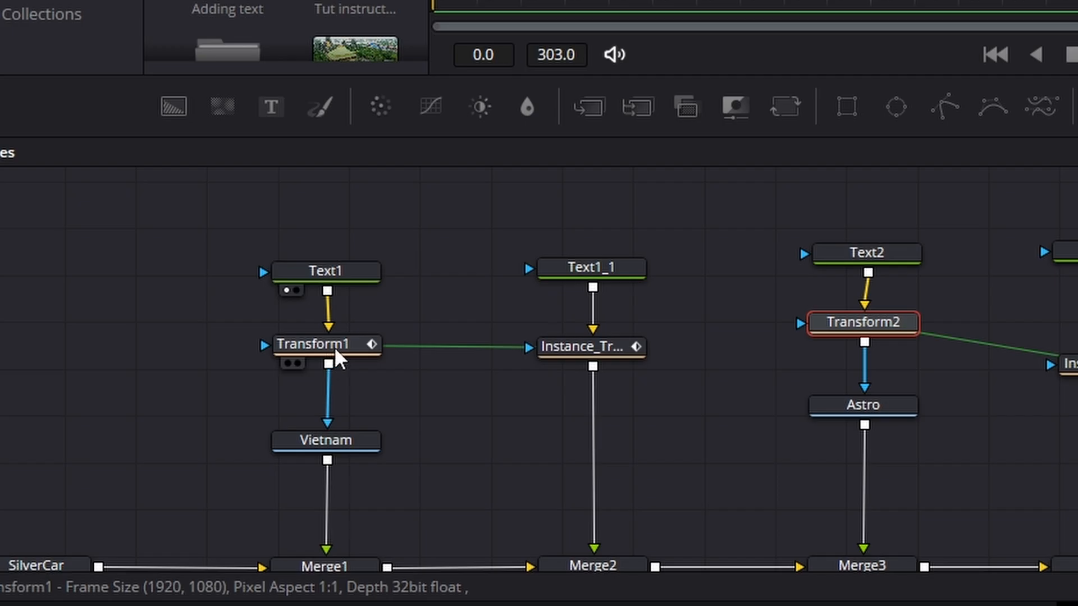
{"action": "left_click", "coordinate": [335, 346]}
{"action": "left_click_drag", "start_coordinate": [929, 3], "coordinate": [545, 354]}
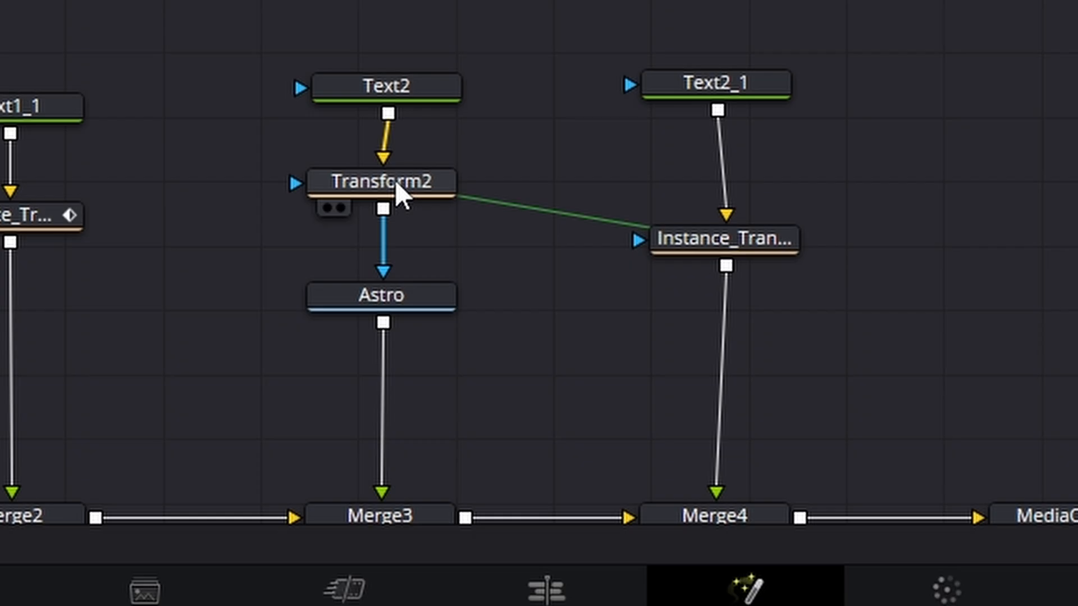
{"action": "left_click", "coordinate": [560, 394]}
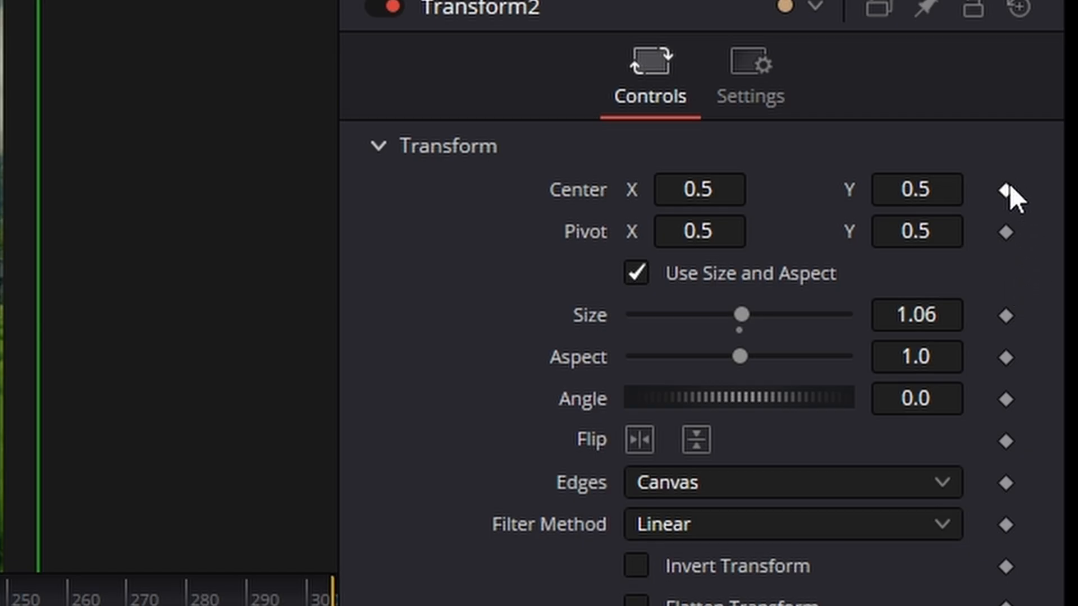
{"action": "left_click", "coordinate": [1006, 190]}
{"action": "left_click", "coordinate": [1006, 316]}
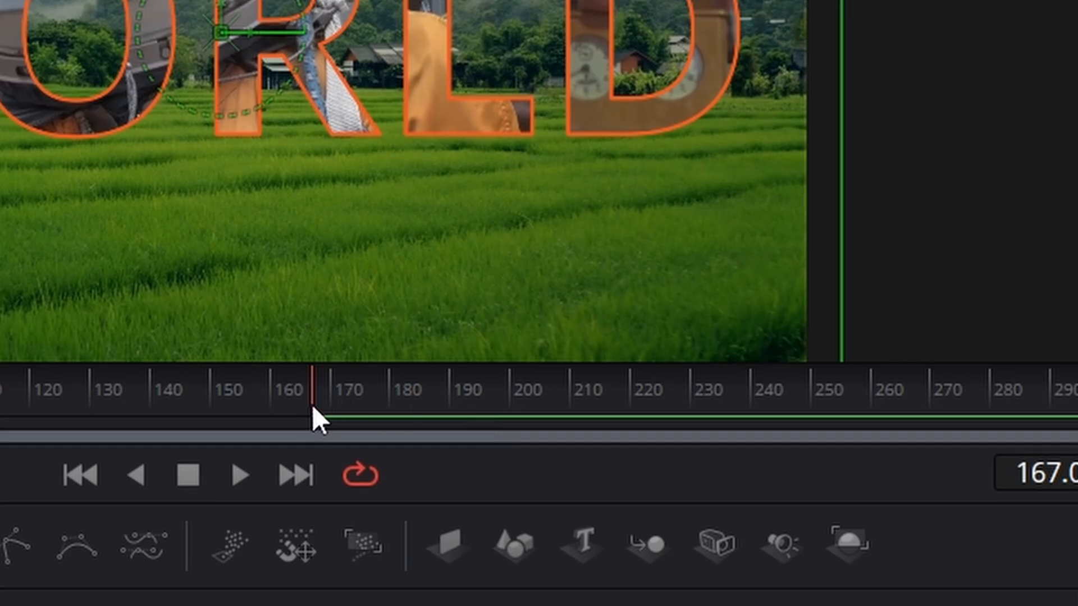
- Add holding keyframes for Transform2's Center and Size at frame 240
{"action": "left_click_drag", "start_coordinate": [312, 406], "coordinate": [756, 408]}
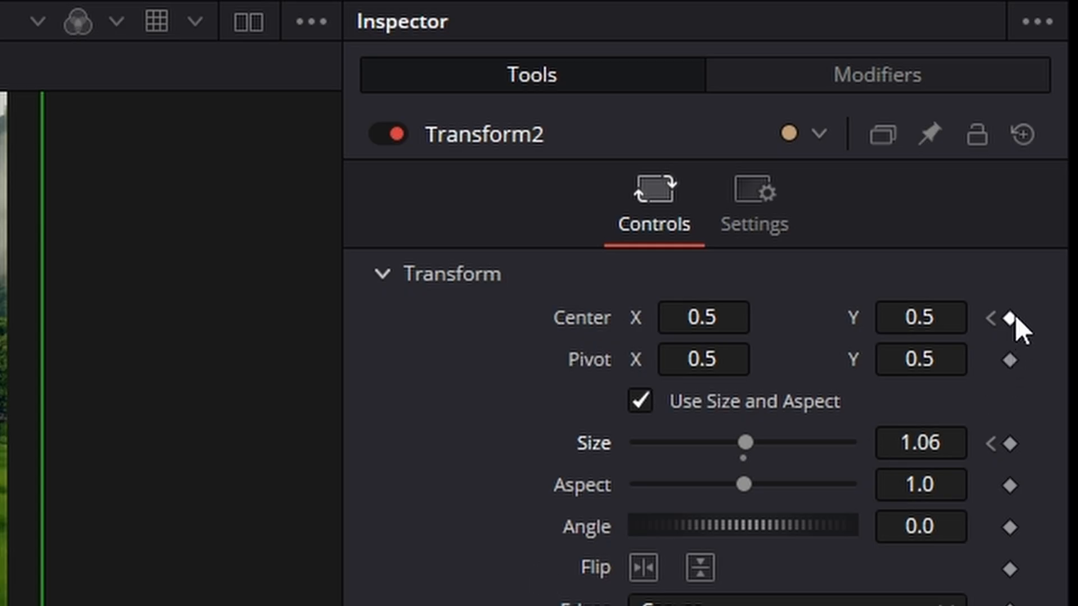
{"action": "left_click", "coordinate": [1011, 318]}
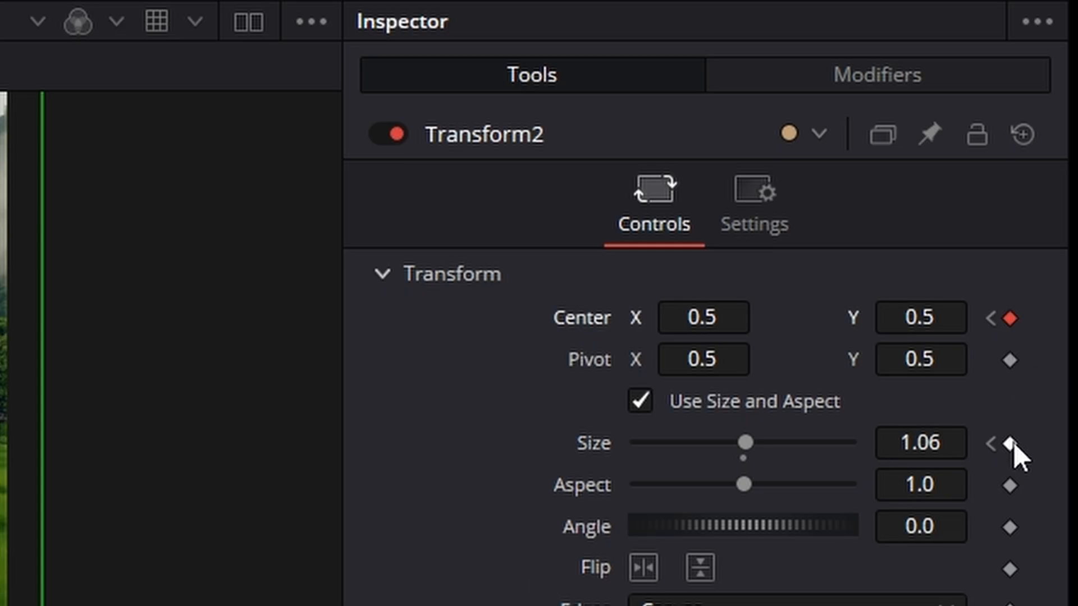
{"action": "left_click", "coordinate": [1011, 444]}
- Reduce Transform2's Size to its minimum at the frame 167 keyframe and return to the first frame
{"action": "left_click_drag", "start_coordinate": [804, 295], "coordinate": [370, 298]}
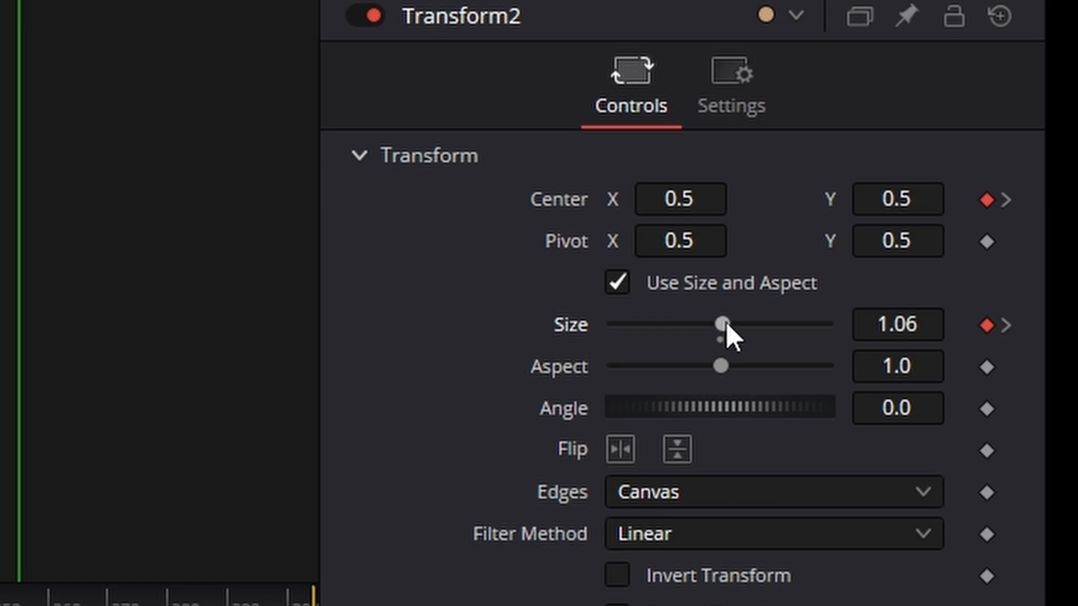
{"action": "left_click_drag", "start_coordinate": [726, 321], "coordinate": [607, 323]}
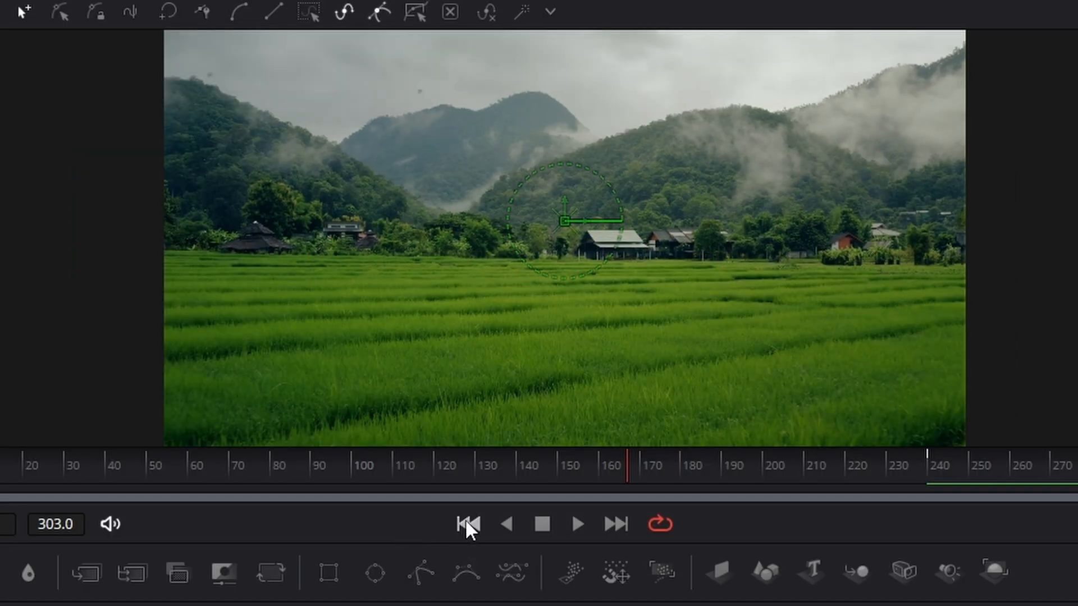
{"action": "left_click", "coordinate": [466, 521]}
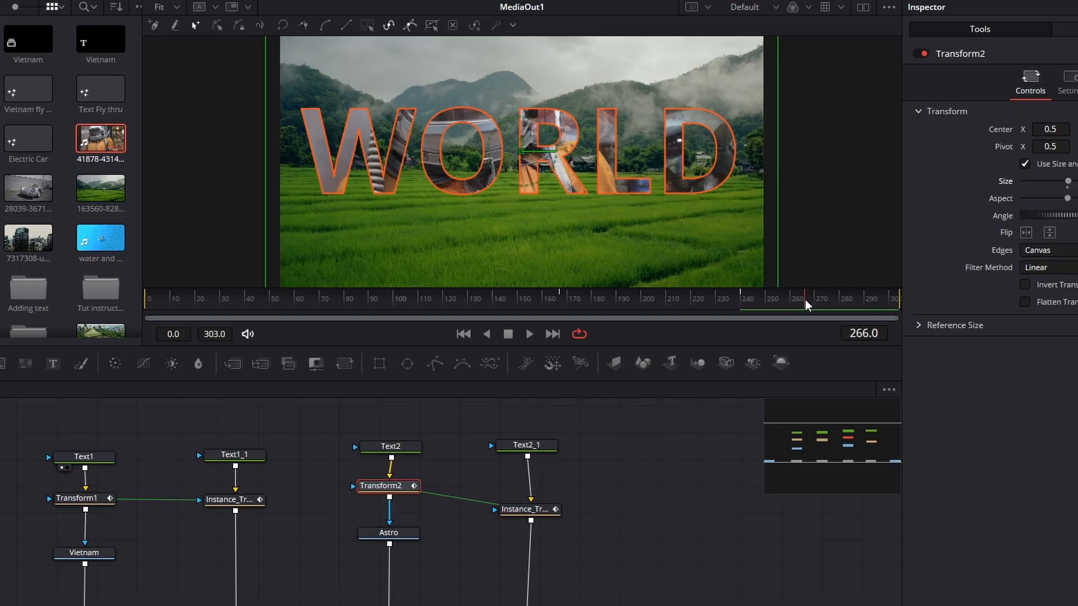
- At frame 280, set Transform2's Size to 30 and lower its Center X for the fly-through of WORLD
{"action": "left_click_drag", "start_coordinate": [805, 301], "coordinate": [833, 303]}
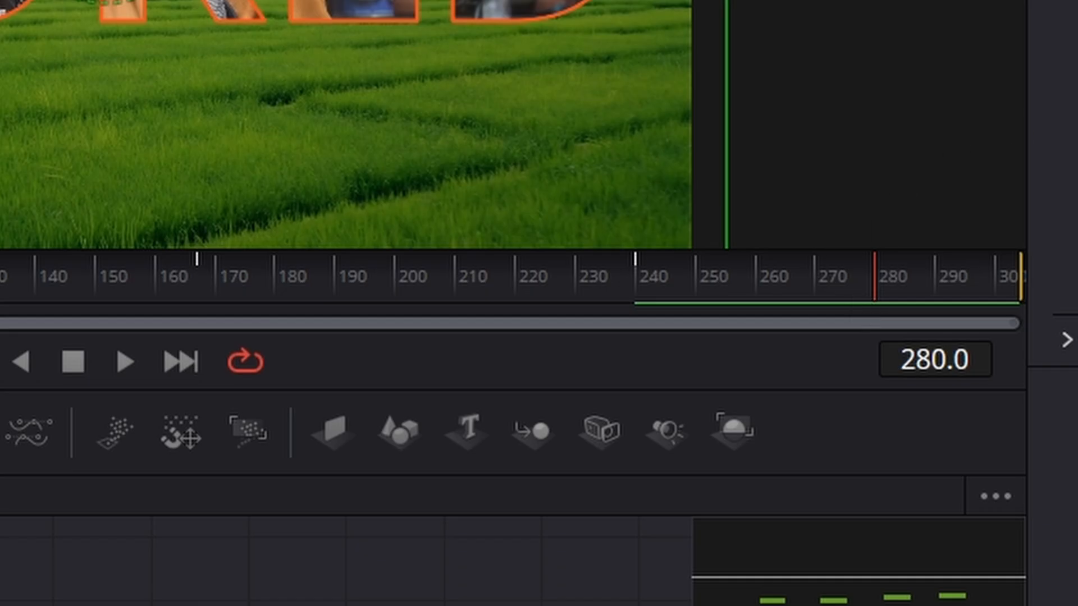
{"action": "left_click_drag", "start_coordinate": [747, 355], "coordinate": [827, 341]}
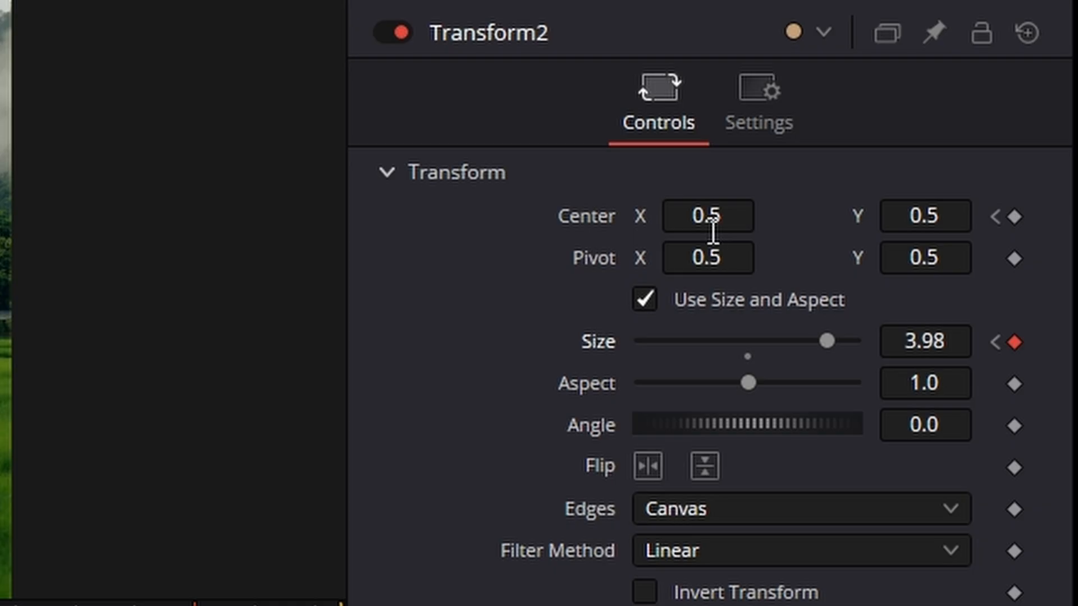
{"action": "left_click_drag", "start_coordinate": [712, 230], "coordinate": [686, 230]}
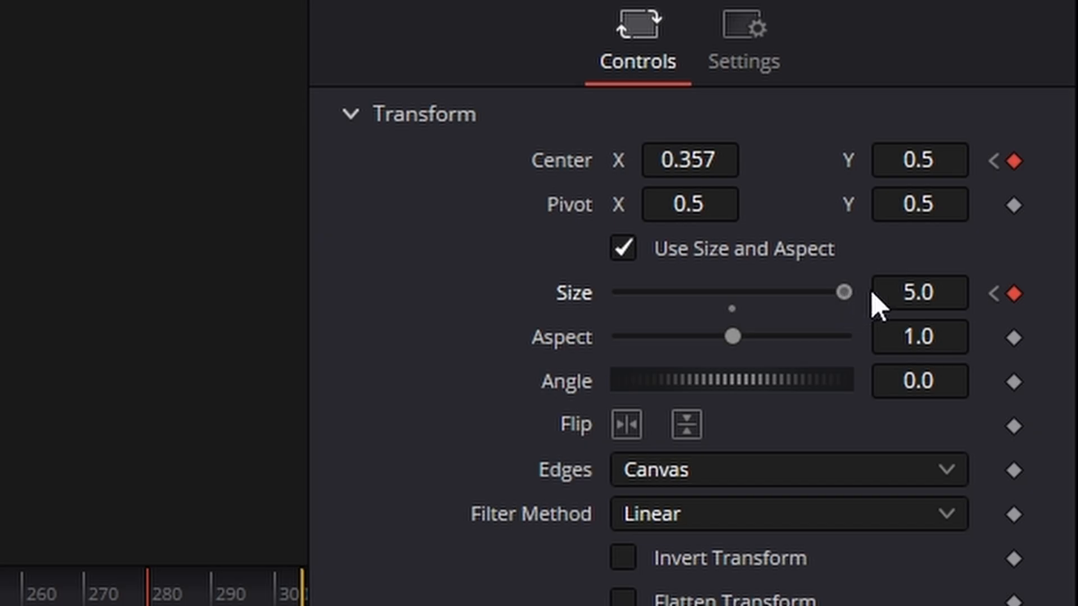
{"action": "left_click", "coordinate": [923, 293]}
{"action": "type", "text": "30"}
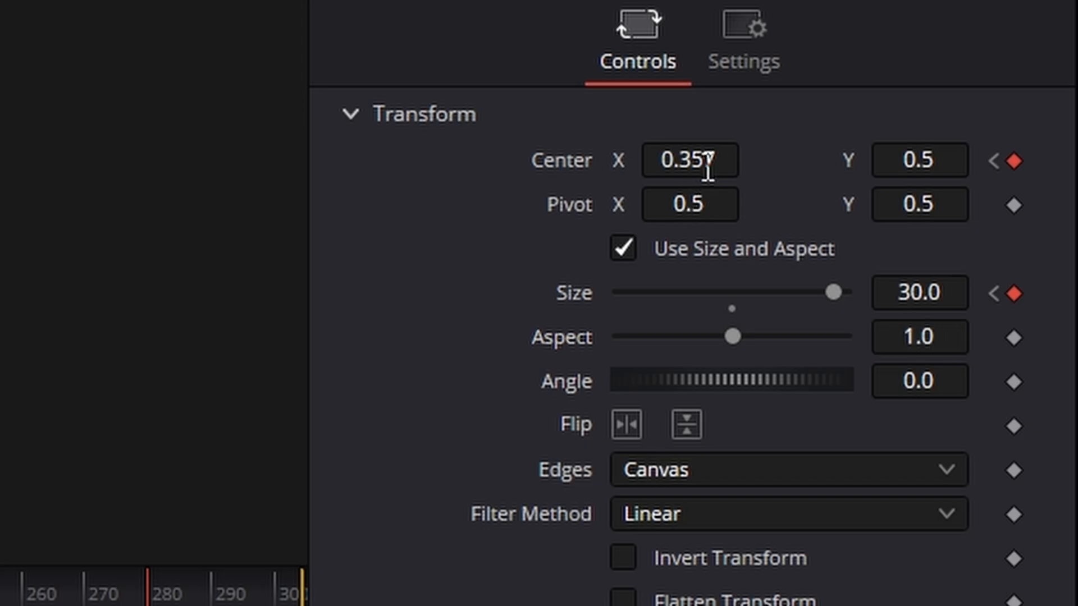
{"action": "left_click_drag", "start_coordinate": [708, 167], "coordinate": [541, 167]}
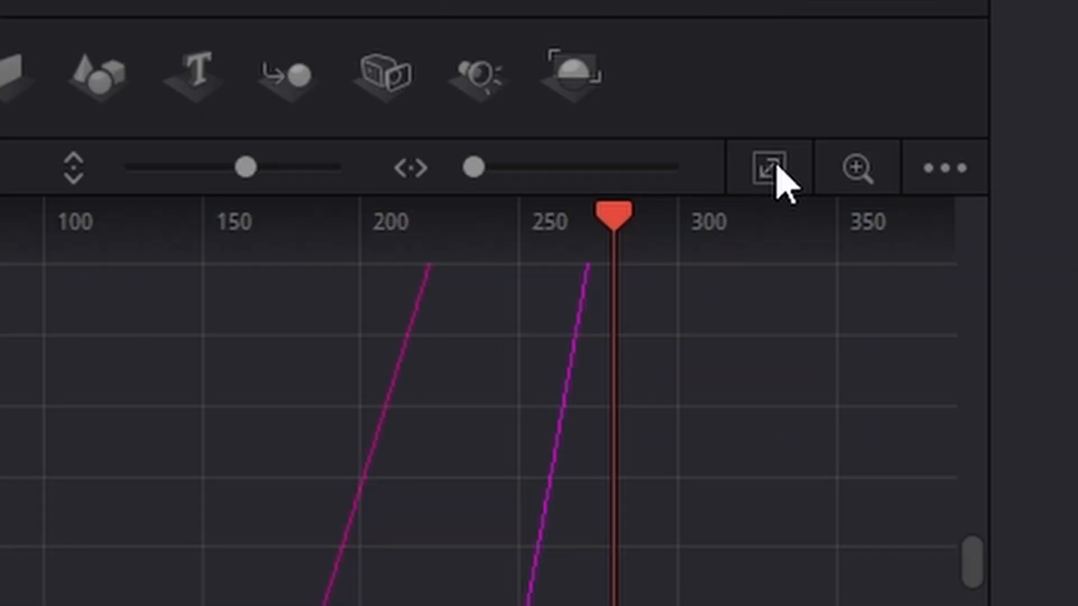
- Smooth the last Center displacement and Size keyframes of Transform2 at frame 280 in the spline graph
{"action": "left_click", "coordinate": [778, 167]}
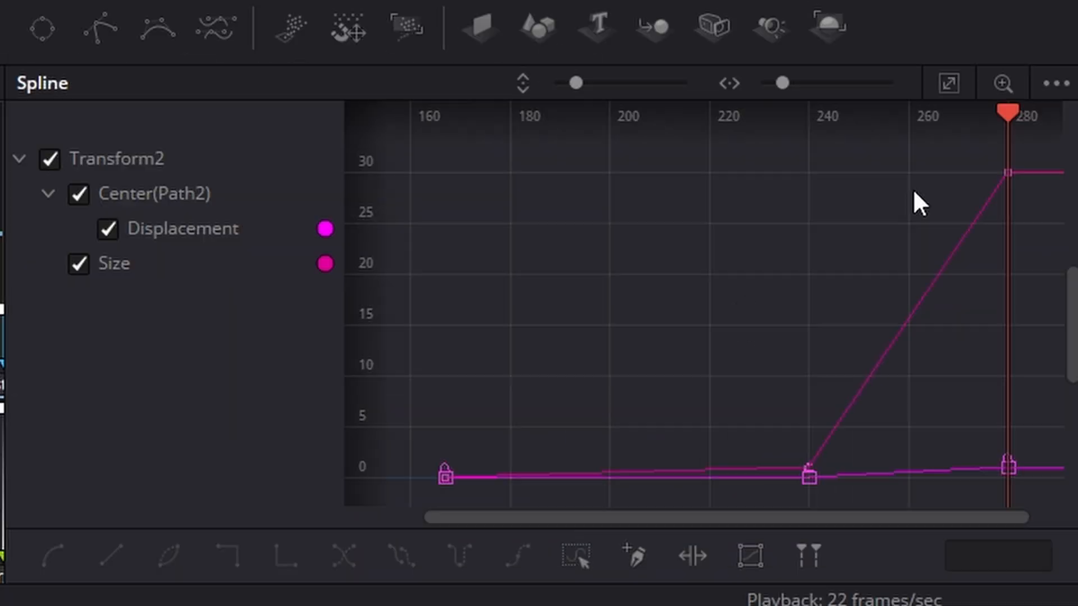
{"action": "left_click_drag", "start_coordinate": [872, 150], "coordinate": [1030, 499]}
{"action": "key", "text": "s"}
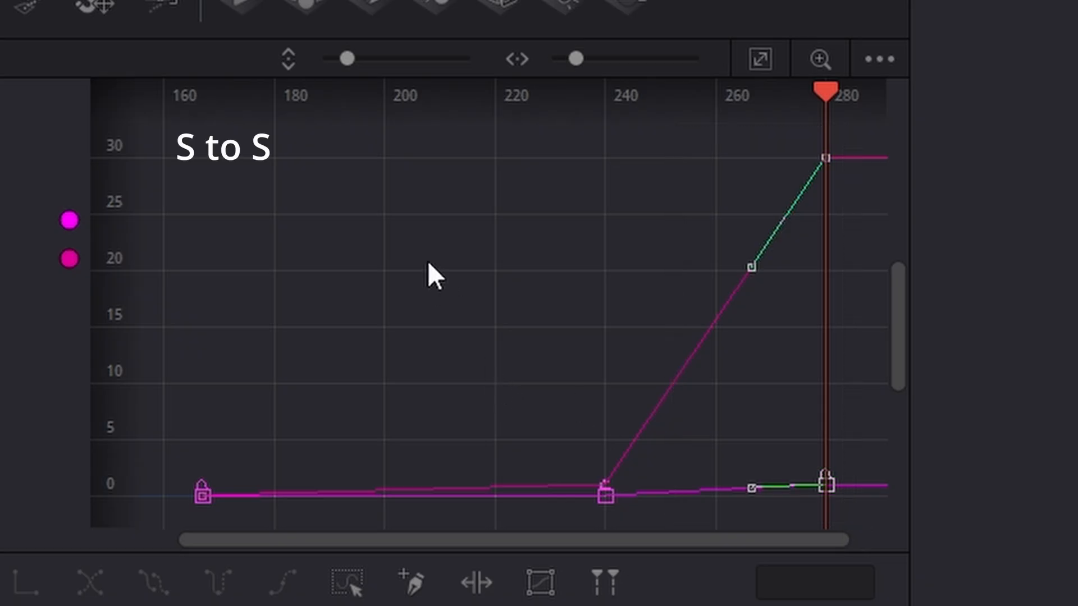
{"action": "key", "text": "s"}
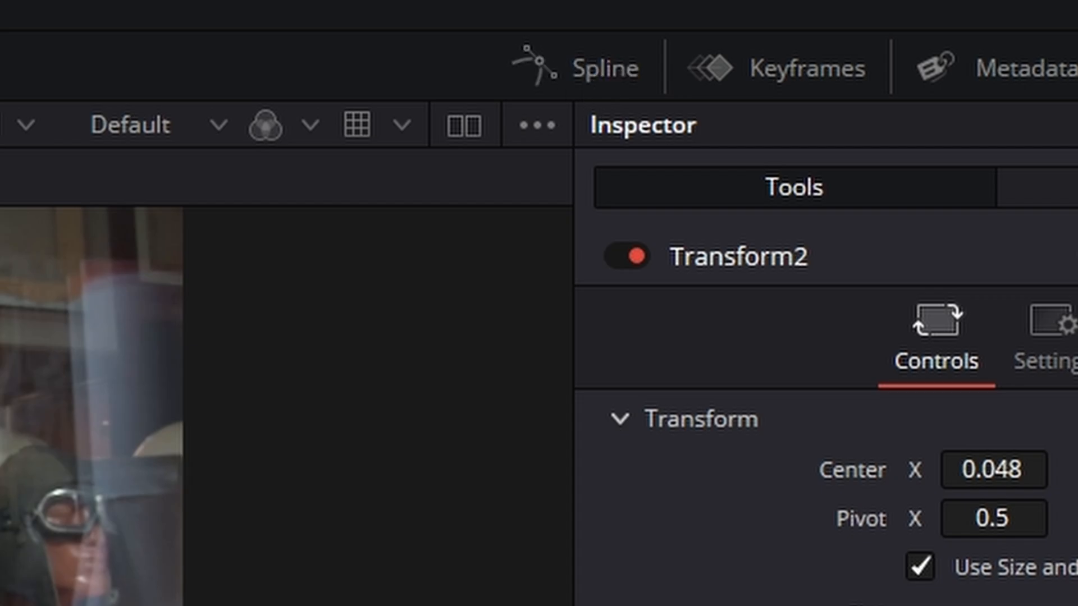
- Play back the WORLD animation from about frame 168 and review the Electric Car clip on the edit timeline
{"action": "left_click", "coordinate": [567, 339]}
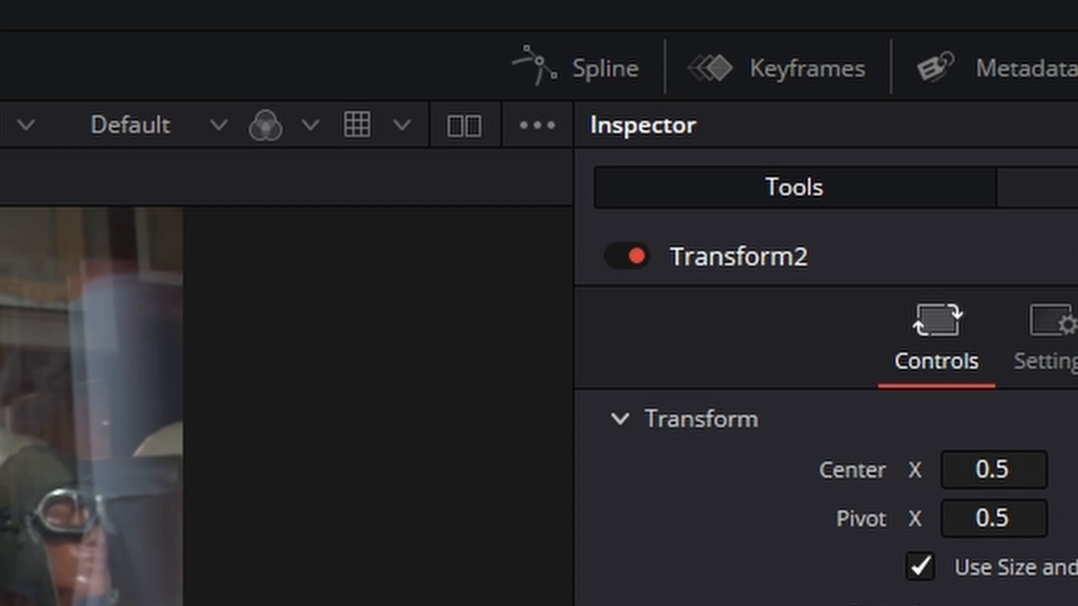
{"action": "left_click_drag", "start_coordinate": [567, 339], "coordinate": [564, 339]}
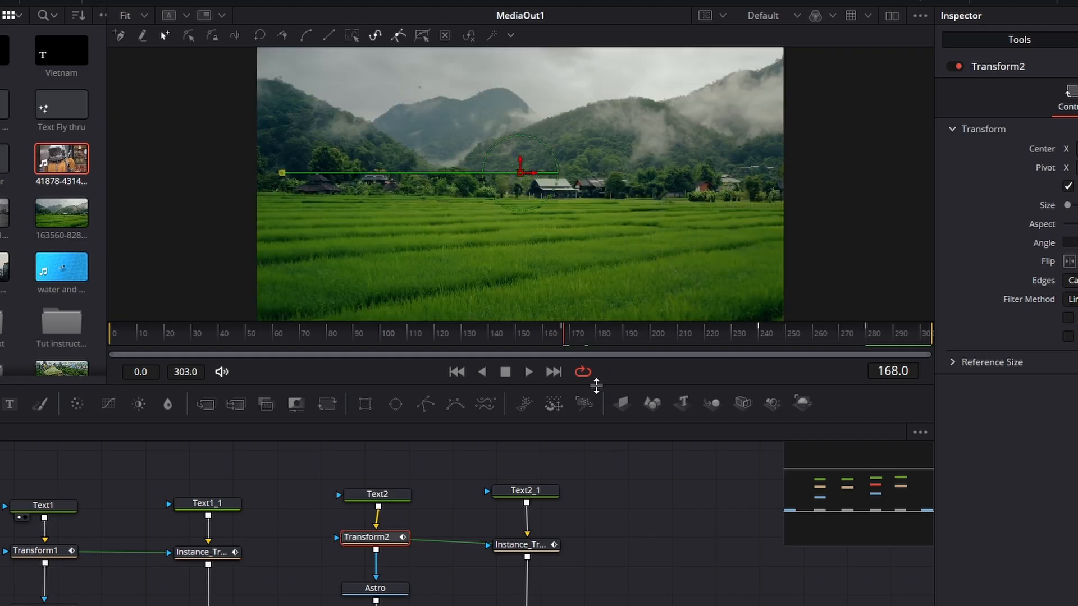
{"action": "left_click", "coordinate": [528, 372]}
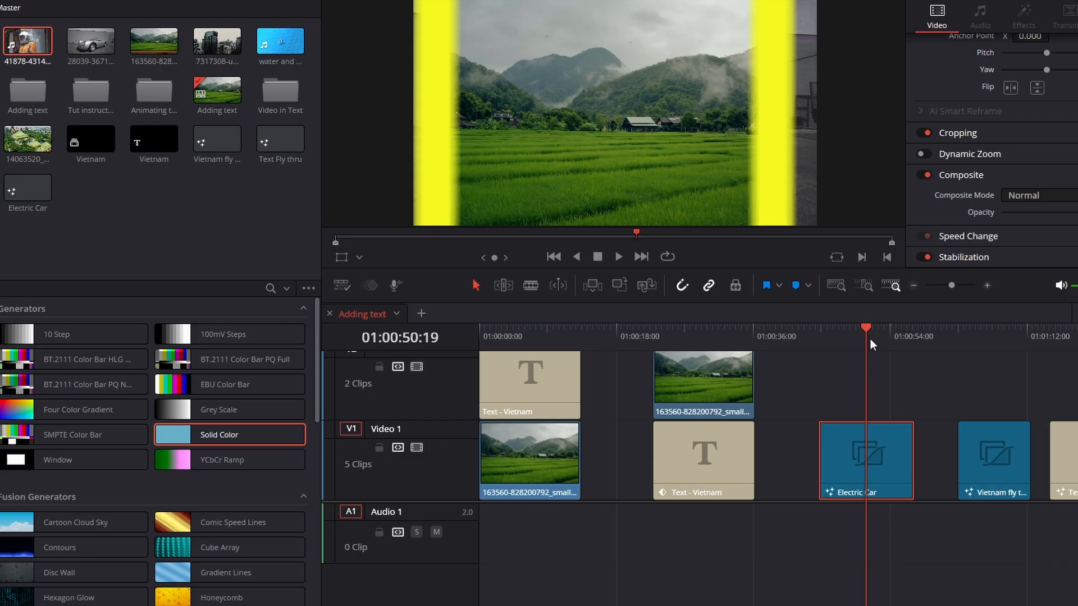
{"action": "mouse_move", "coordinate": [830, 339]}
{"action": "left_mouse_down"}
{"action": "mouse_move", "coordinate": [820, 342]}
{"action": "mouse_move", "coordinate": [839, 342]}
{"action": "left_mouse_up"}
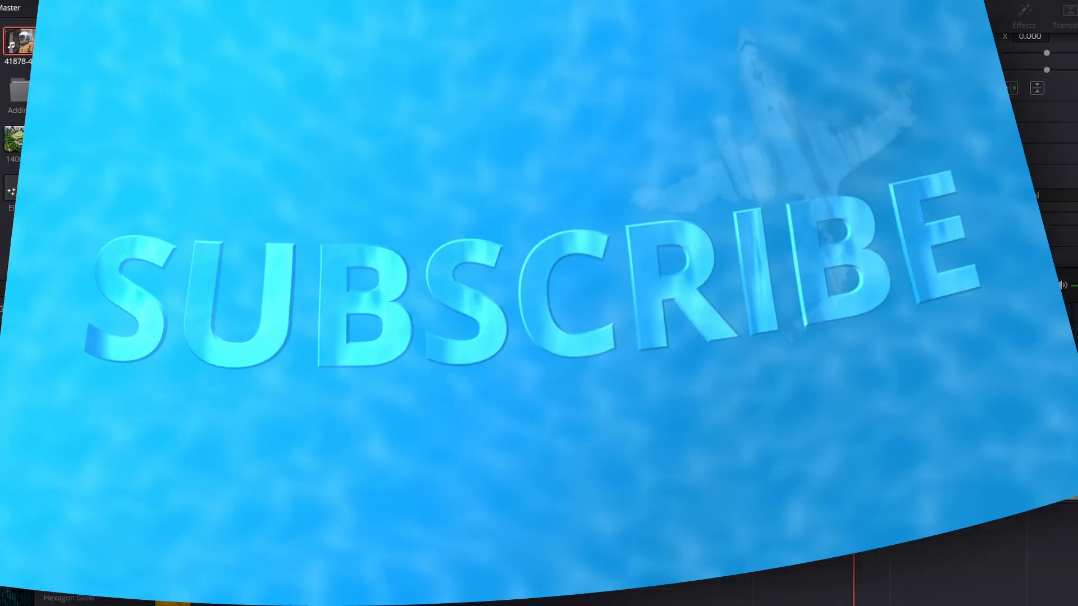